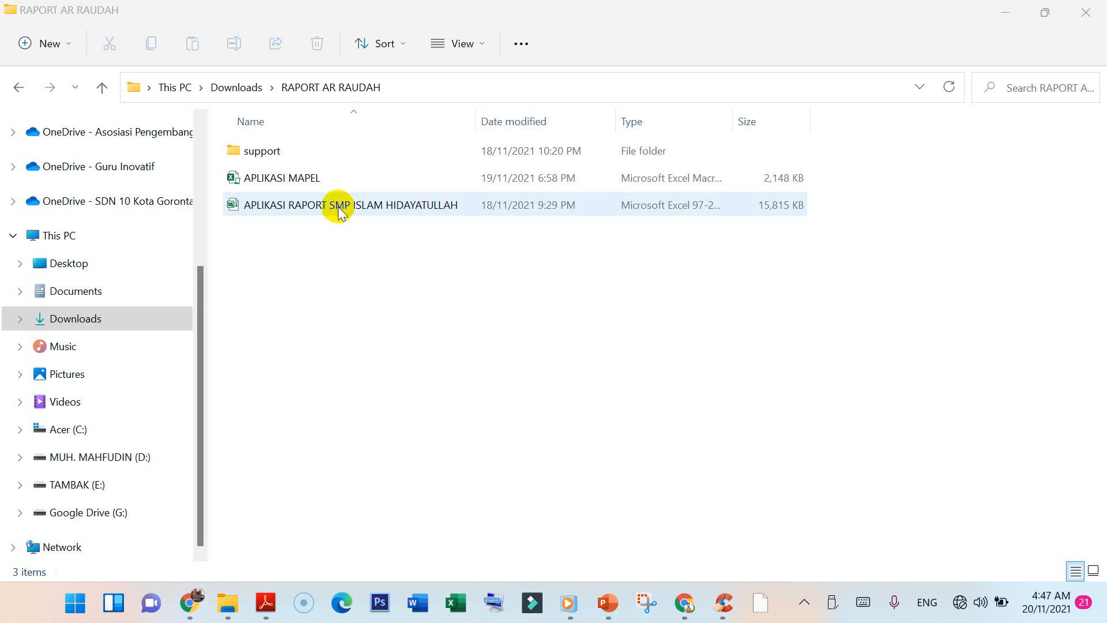
Step: Open the APLIKASI MAPEL workbook and go to the school data table on its PETUNJUK page
{"action": "left_click", "coordinate": [312, 180]}
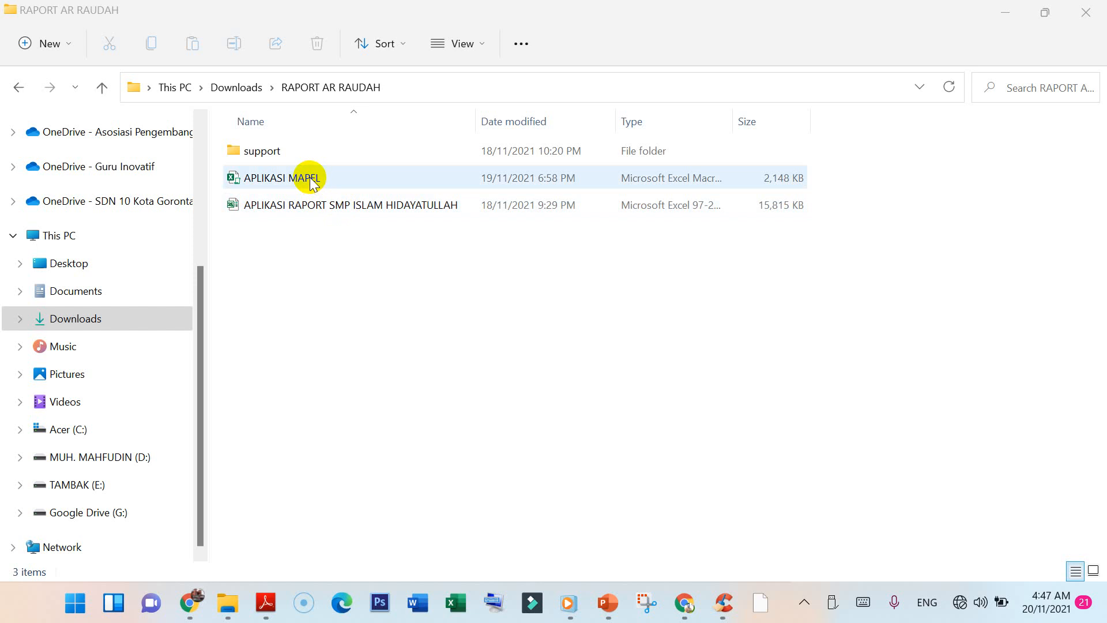
{"action": "double_click", "coordinate": [312, 180]}
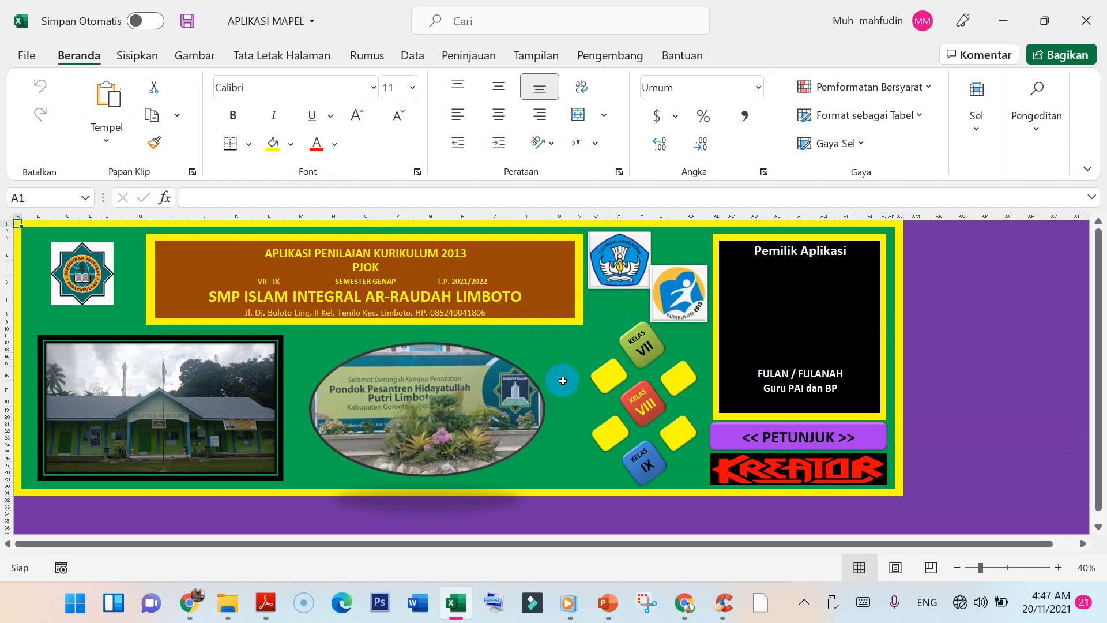
{"action": "left_click", "coordinate": [792, 438]}
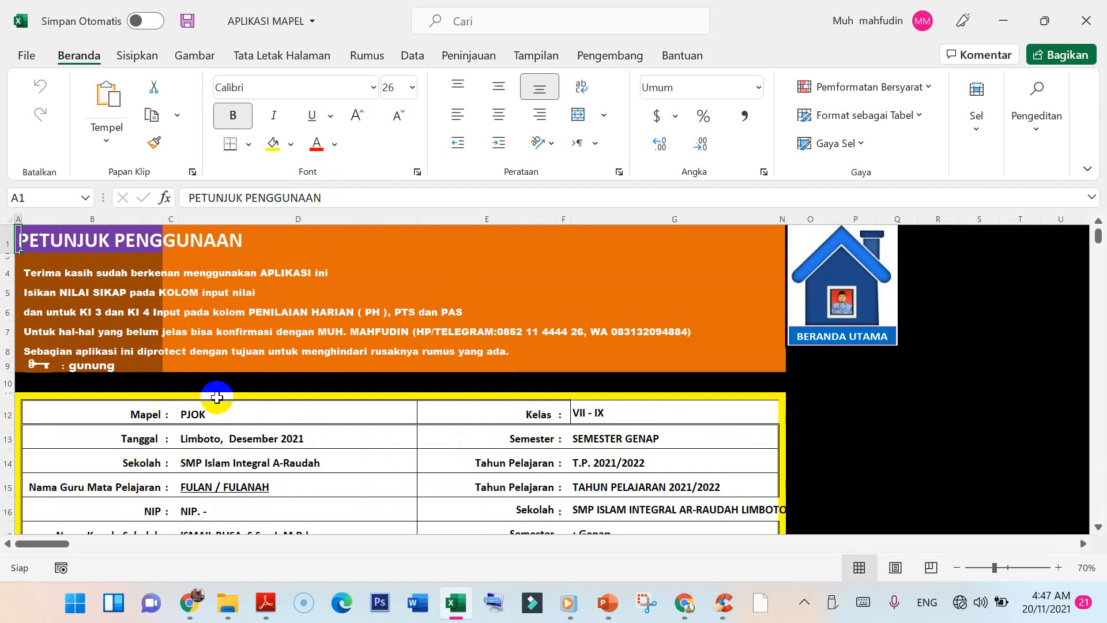
{"action": "scroll", "coordinate": [220, 386], "scroll_direction": "down", "scroll_amount": 2}
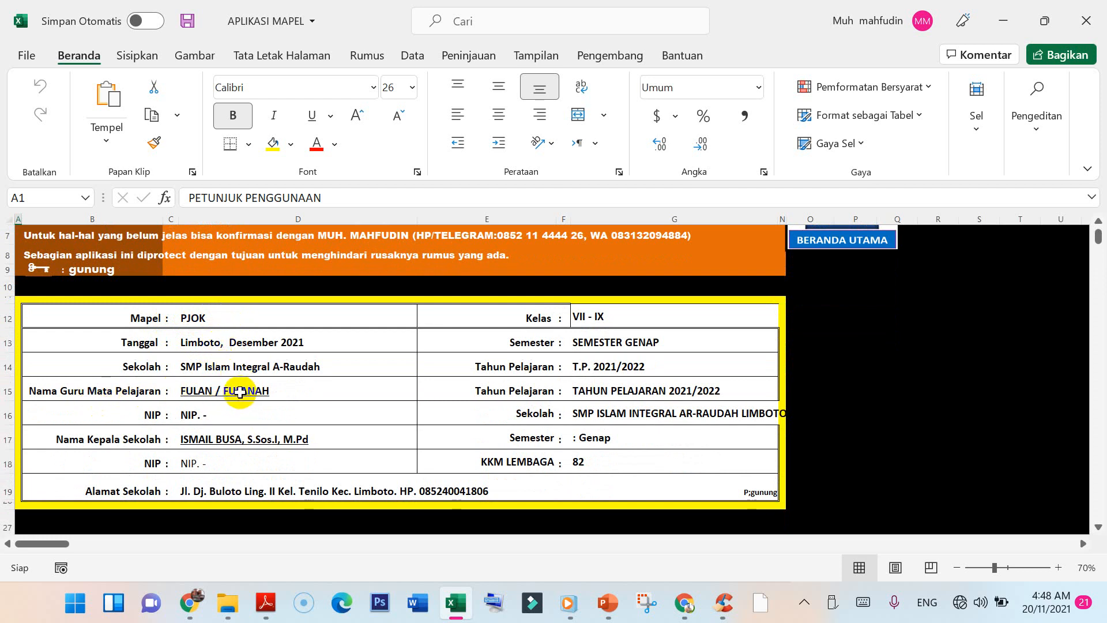
Step: Set the Semester field in cell G13 to SEMESTER GANJIL
{"action": "left_click", "coordinate": [721, 342]}
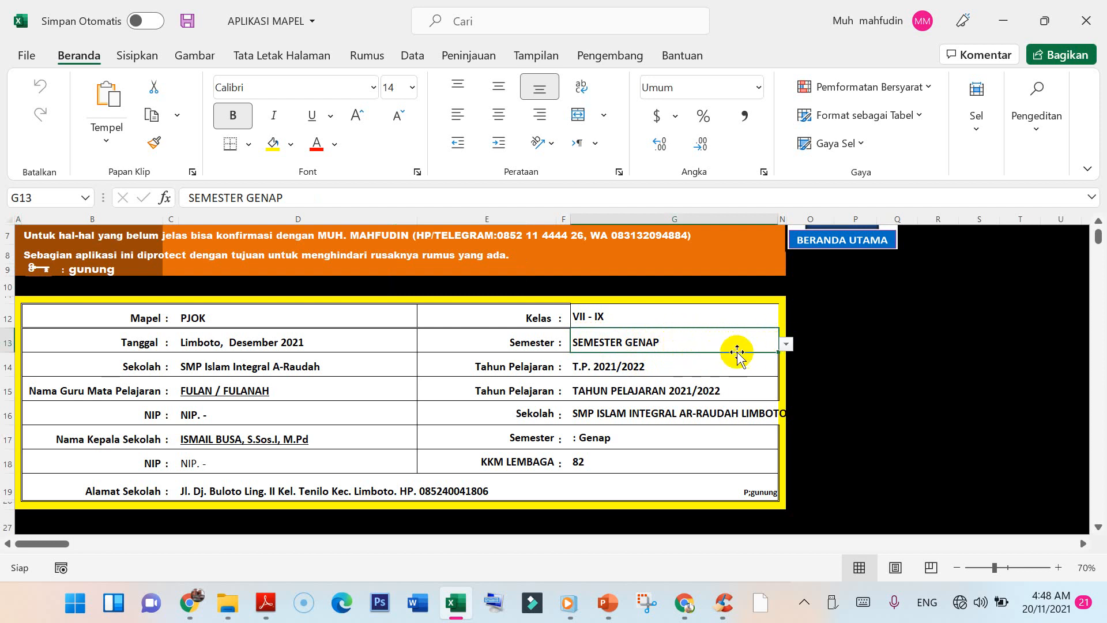
{"action": "left_click", "coordinate": [785, 345]}
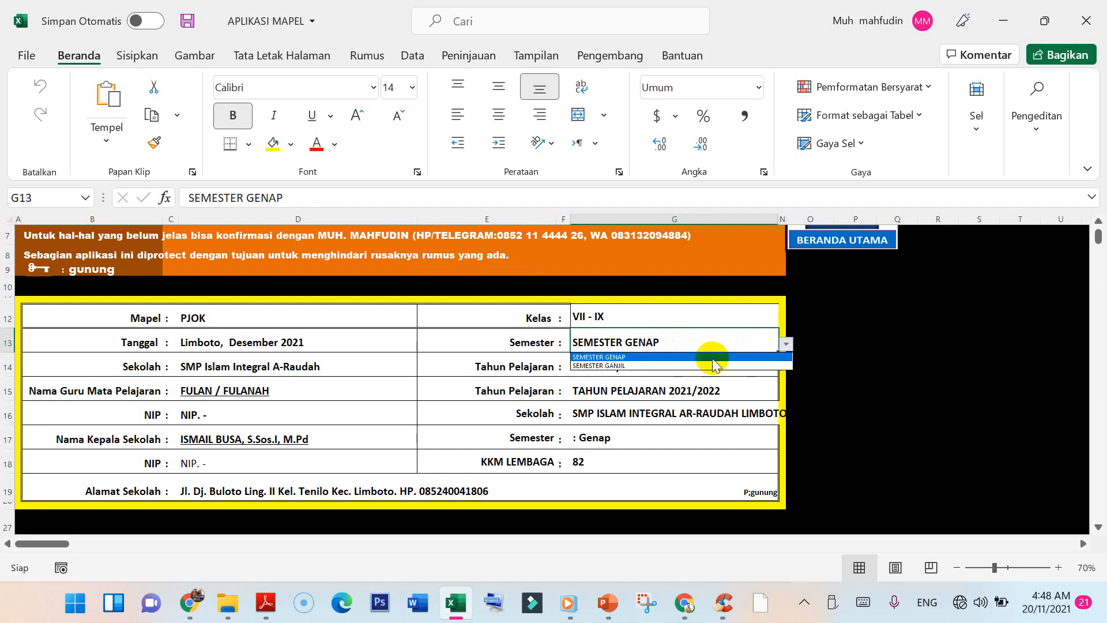
{"action": "left_click", "coordinate": [632, 361]}
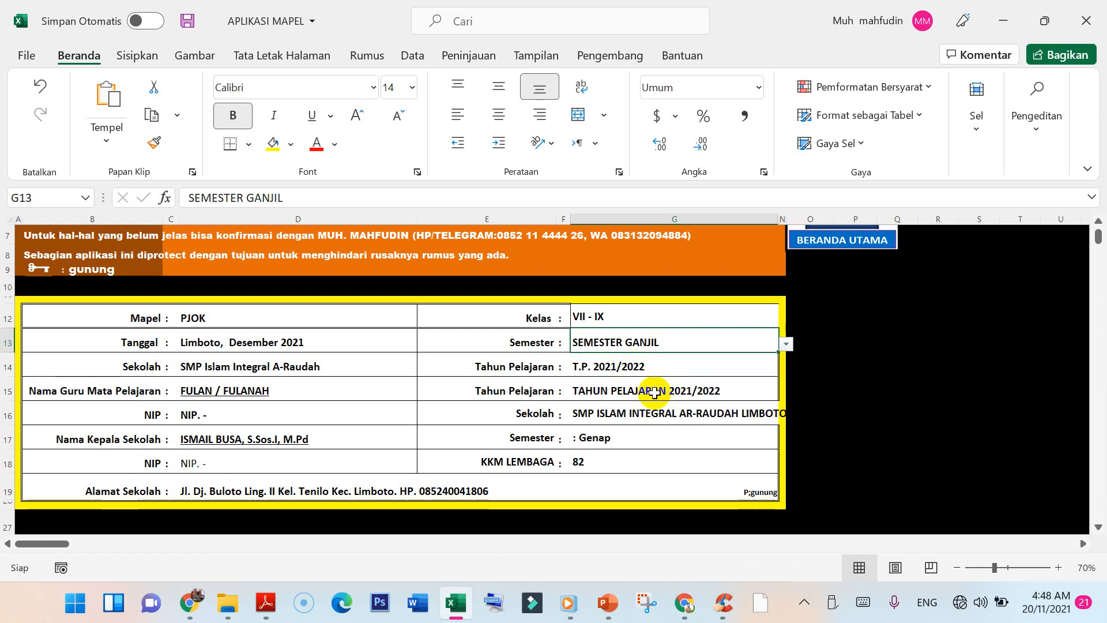
Step: Check the school year, school and second semester fields in G14 to G17, and return to BERANDA UTAMA
{"action": "left_click", "coordinate": [650, 370]}
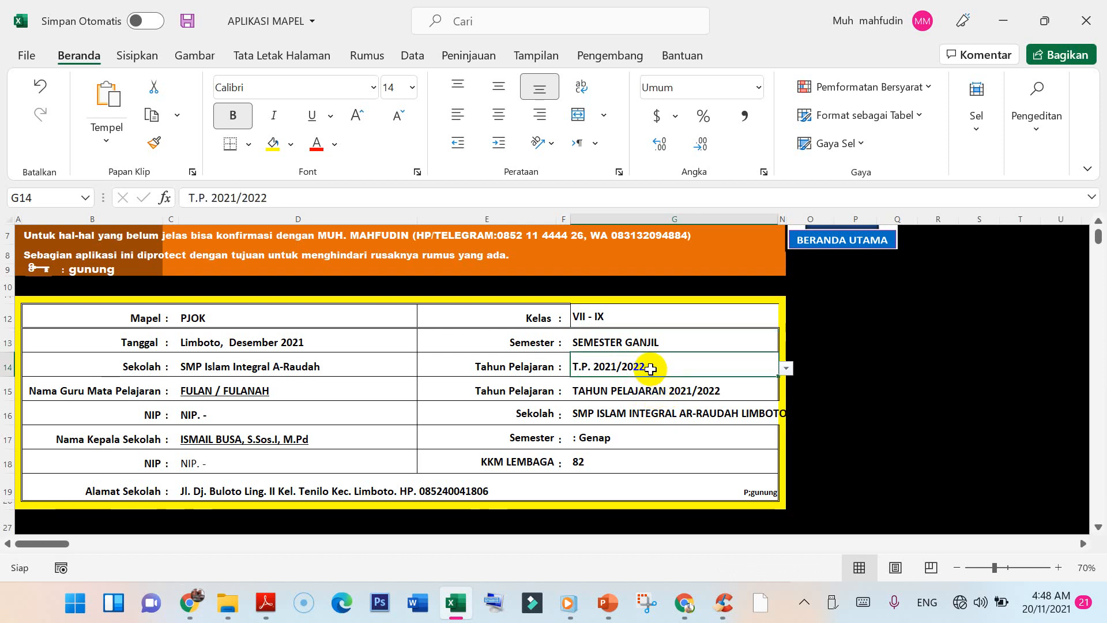
{"action": "left_click", "coordinate": [639, 391]}
{"action": "left_click", "coordinate": [623, 416]}
{"action": "left_click", "coordinate": [620, 441]}
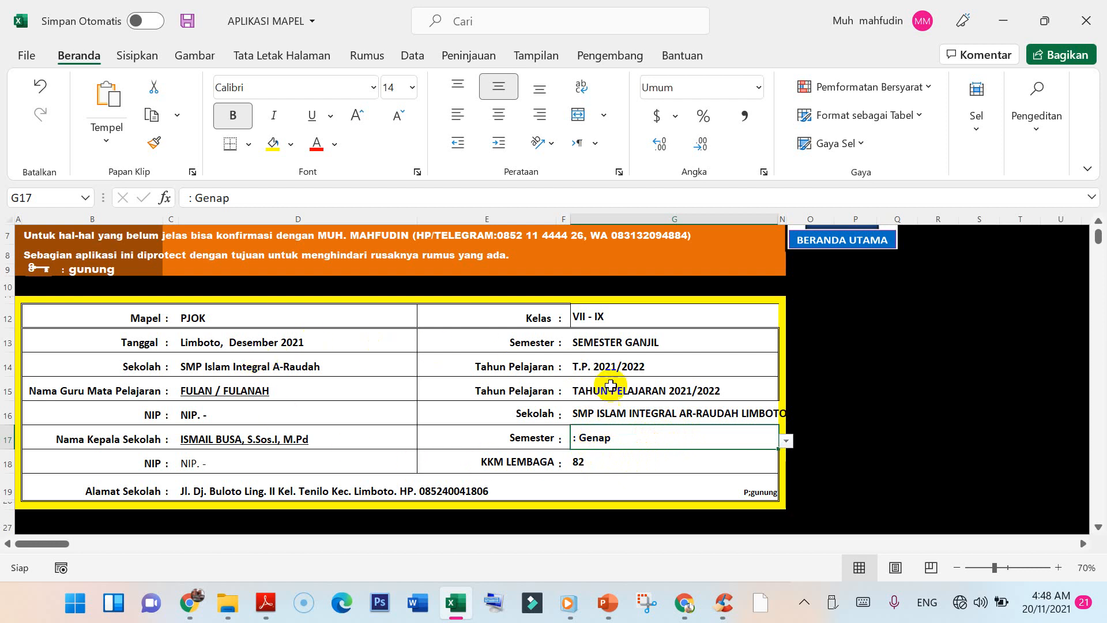
{"action": "scroll", "coordinate": [620, 373], "scroll_direction": "up", "scroll_amount": 2}
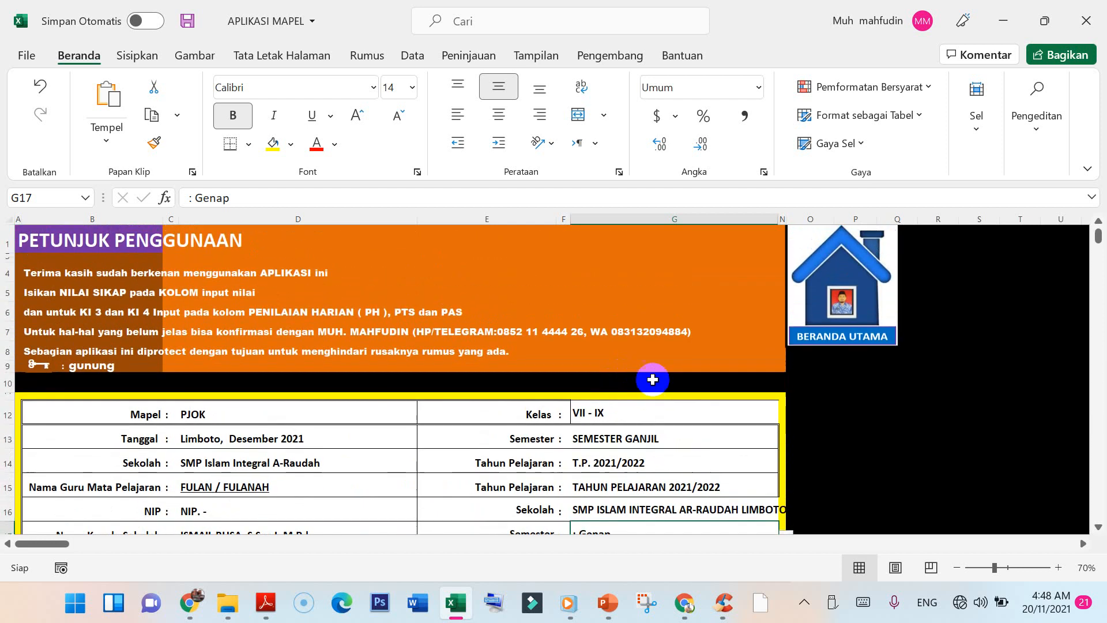
{"action": "left_click", "coordinate": [846, 283]}
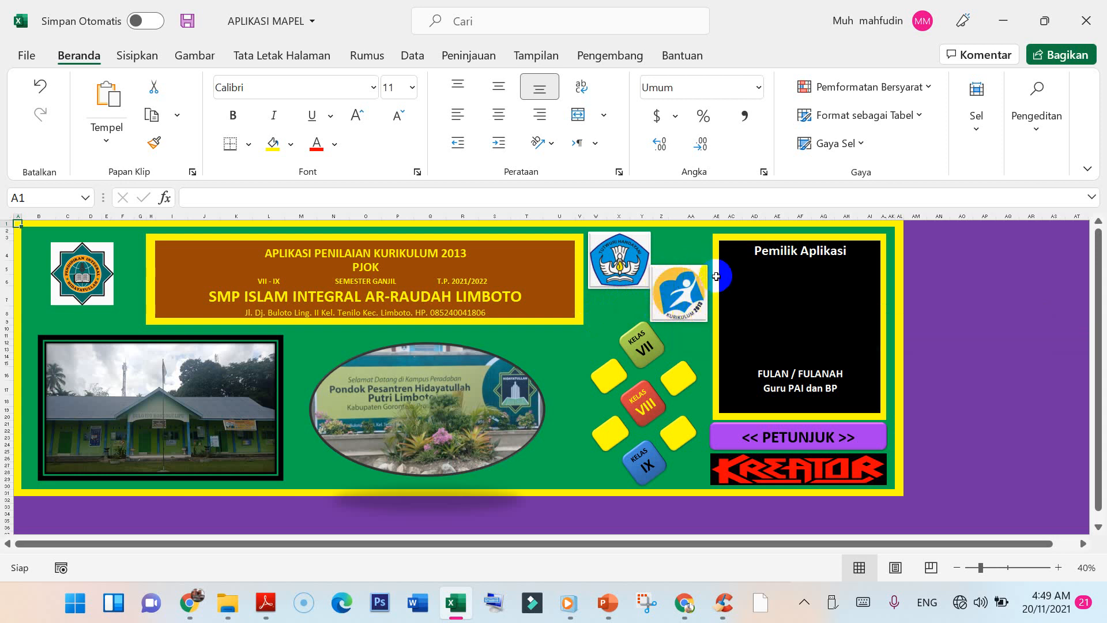
Step: Open the competency sheet through the Kurikulum 2013 logo and examine the Semester 1 and Semester 2 lists for Kelas VII to IX
{"action": "left_click", "coordinate": [676, 311]}
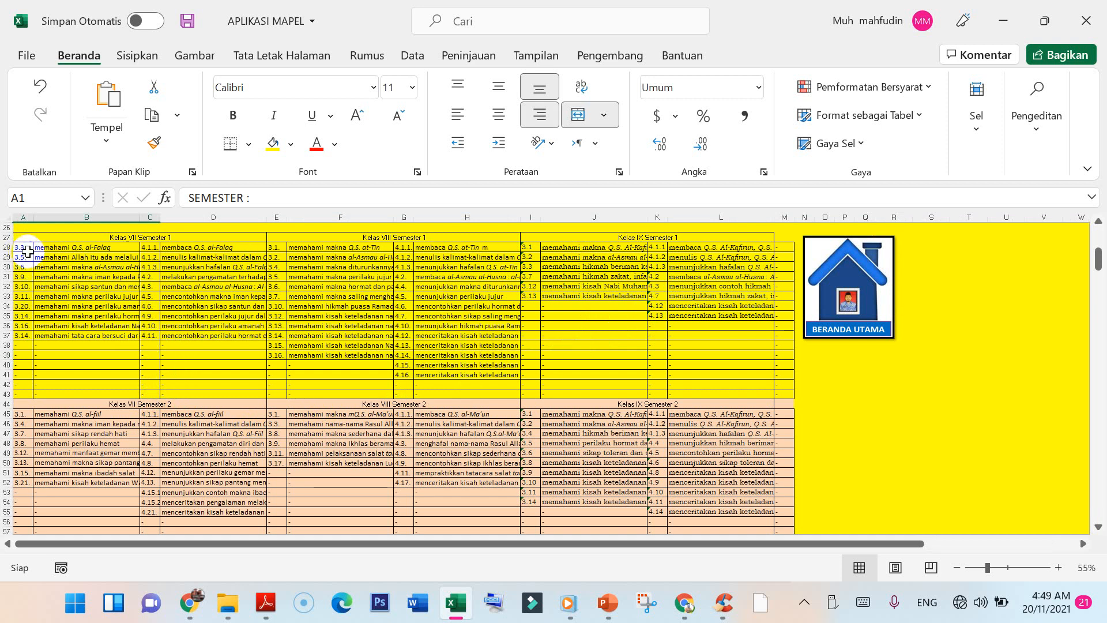
{"action": "left_click_drag", "start_coordinate": [24, 252], "coordinate": [773, 392]}
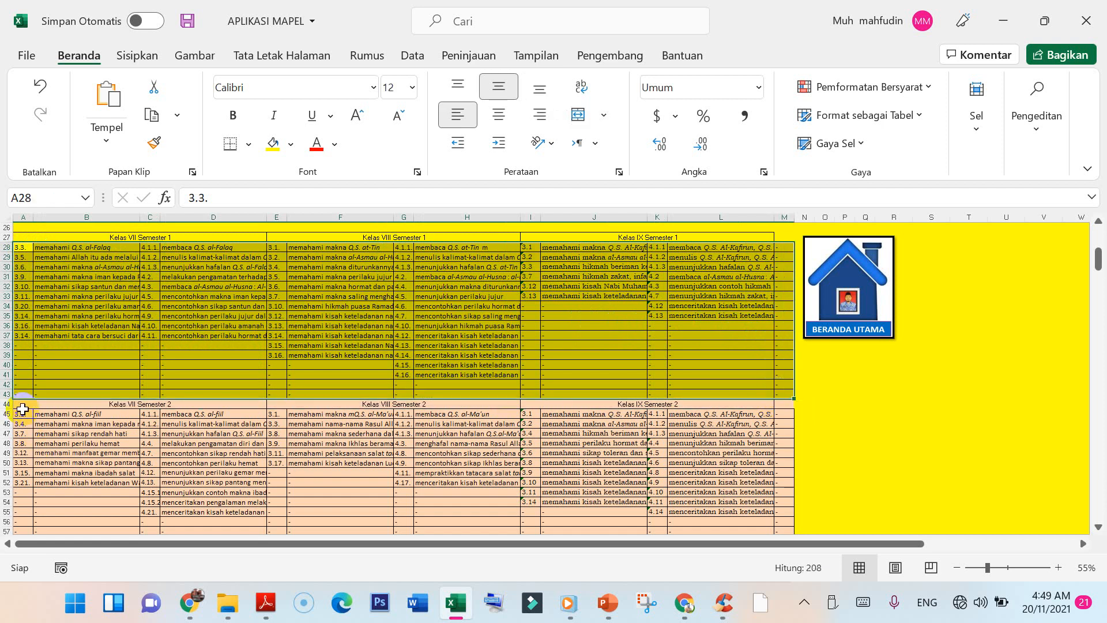
{"action": "left_click_drag", "start_coordinate": [23, 405], "coordinate": [703, 523]}
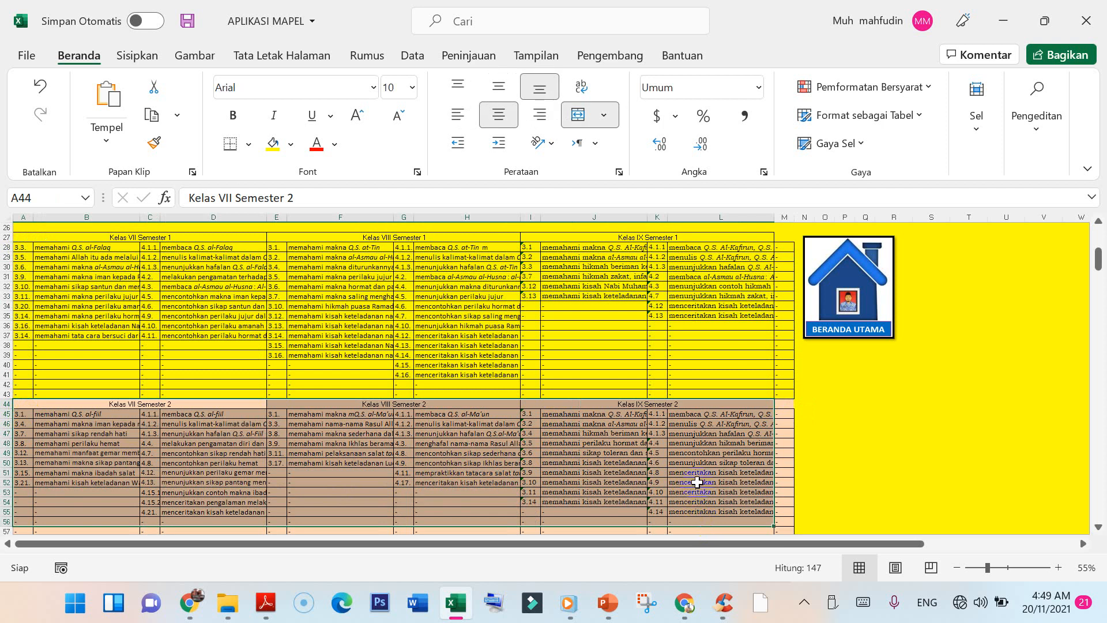
{"action": "left_click", "coordinate": [606, 346]}
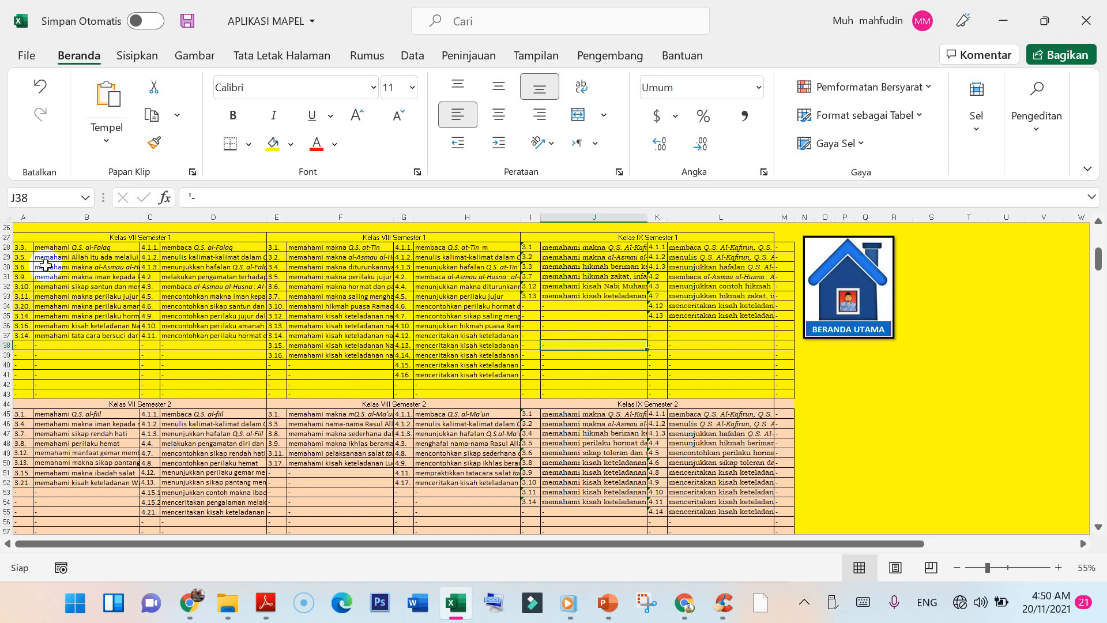
{"action": "left_click_drag", "start_coordinate": [44, 247], "coordinate": [51, 334]}
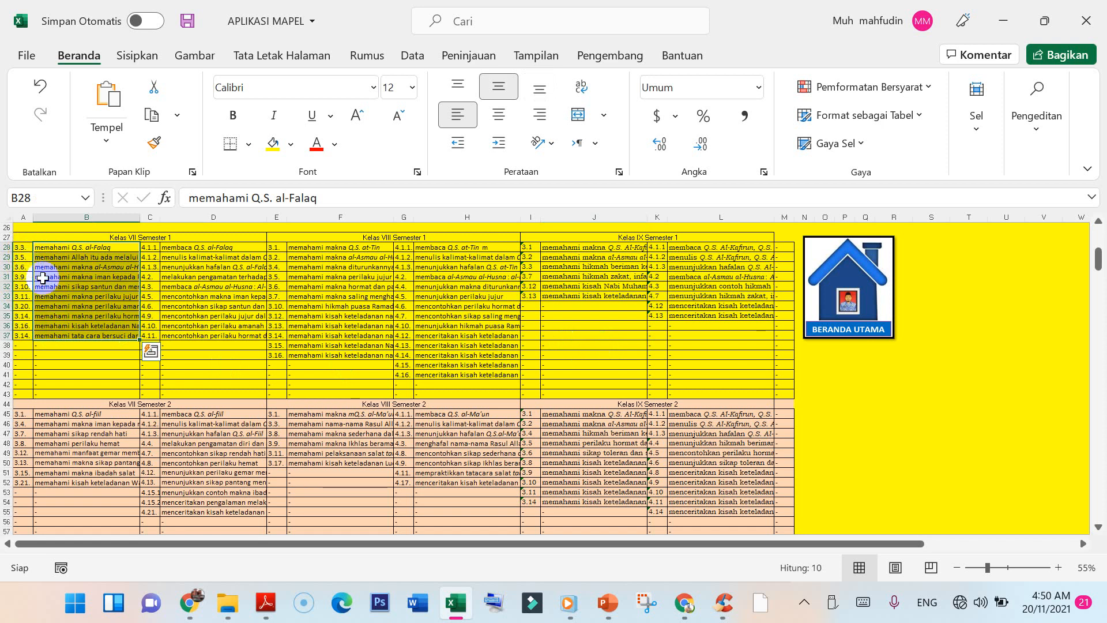
{"action": "left_click", "coordinate": [84, 365]}
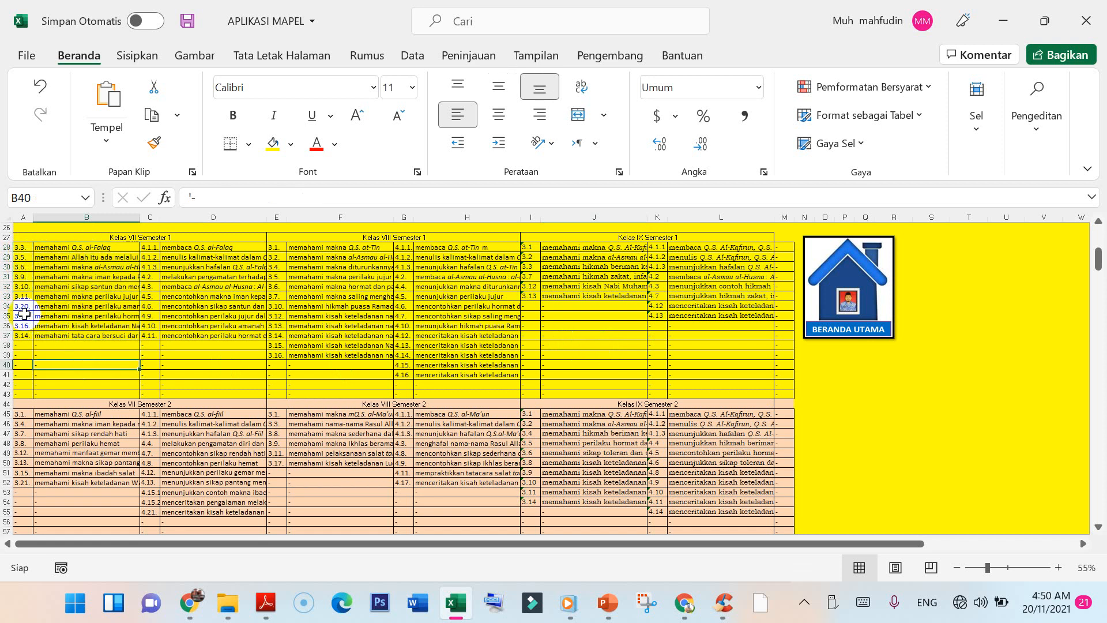
Step: Try clearing A33:B35 and moving the entries in A36:B37 up to row 33, and undo both changes
{"action": "left_click_drag", "start_coordinate": [23, 317], "coordinate": [85, 295]}
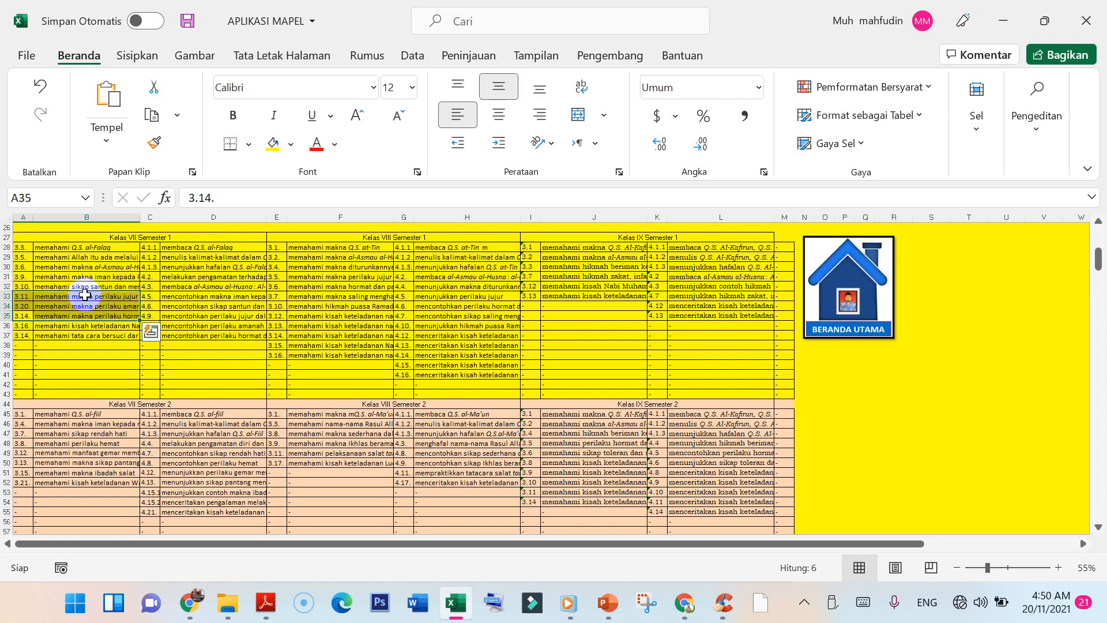
{"action": "key", "text": "Delete"}
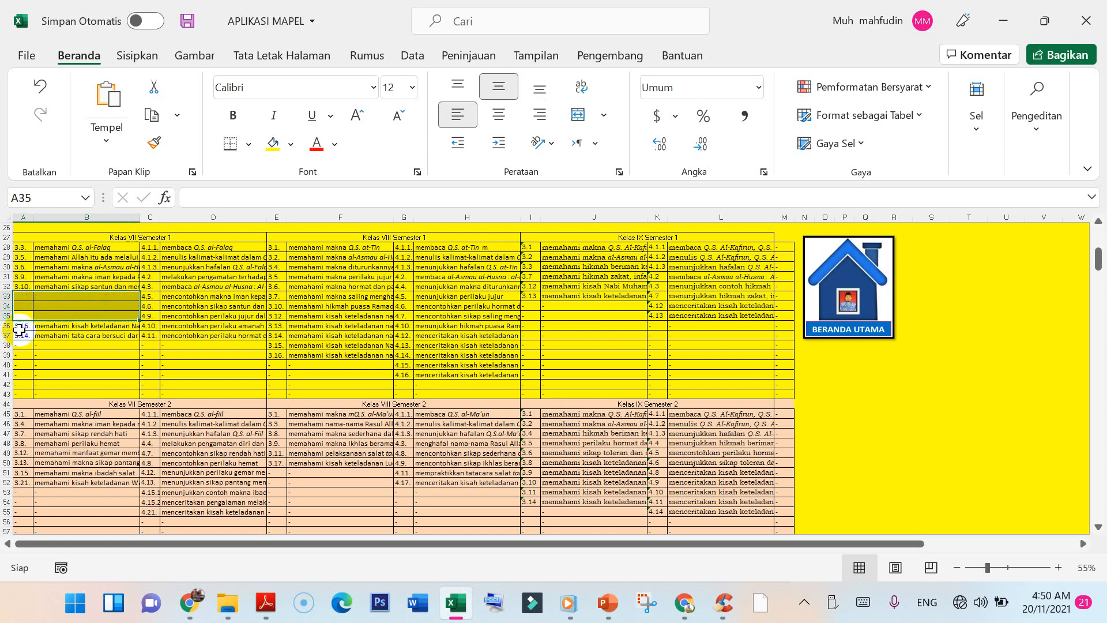
{"action": "left_click_drag", "start_coordinate": [21, 325], "coordinate": [47, 294]}
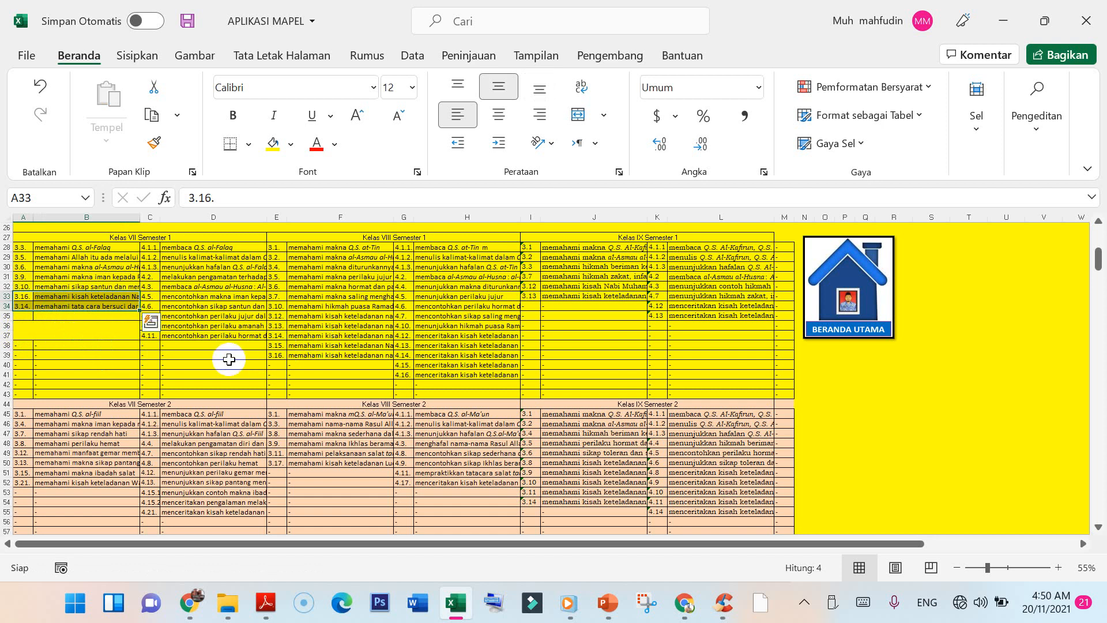
{"action": "key", "text": "ctrl+z"}
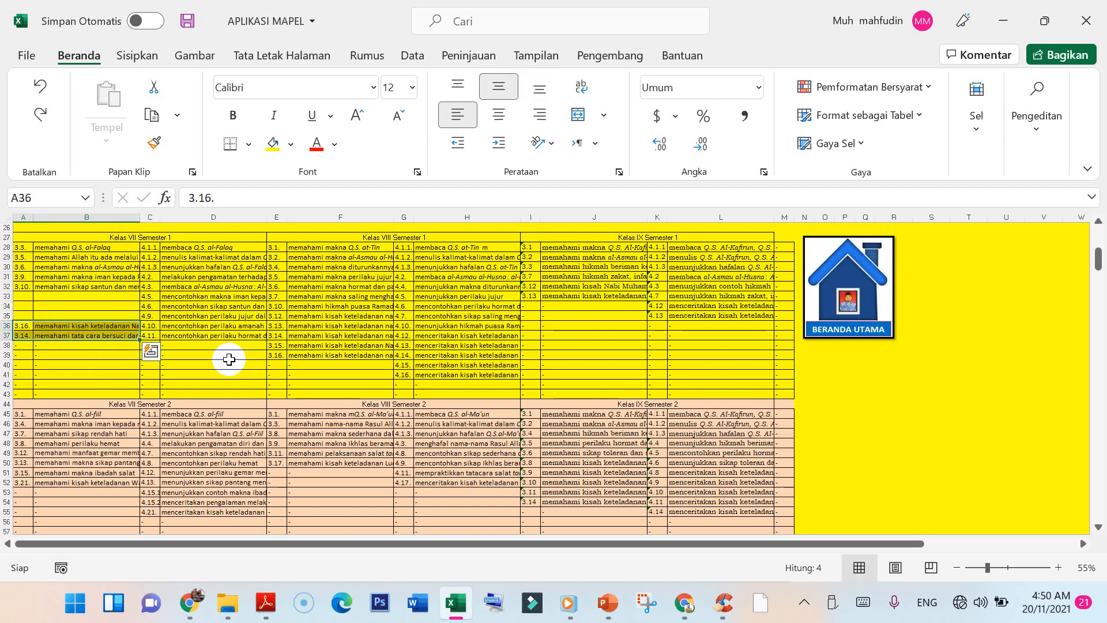
{"action": "key", "text": "ctrl+z"}
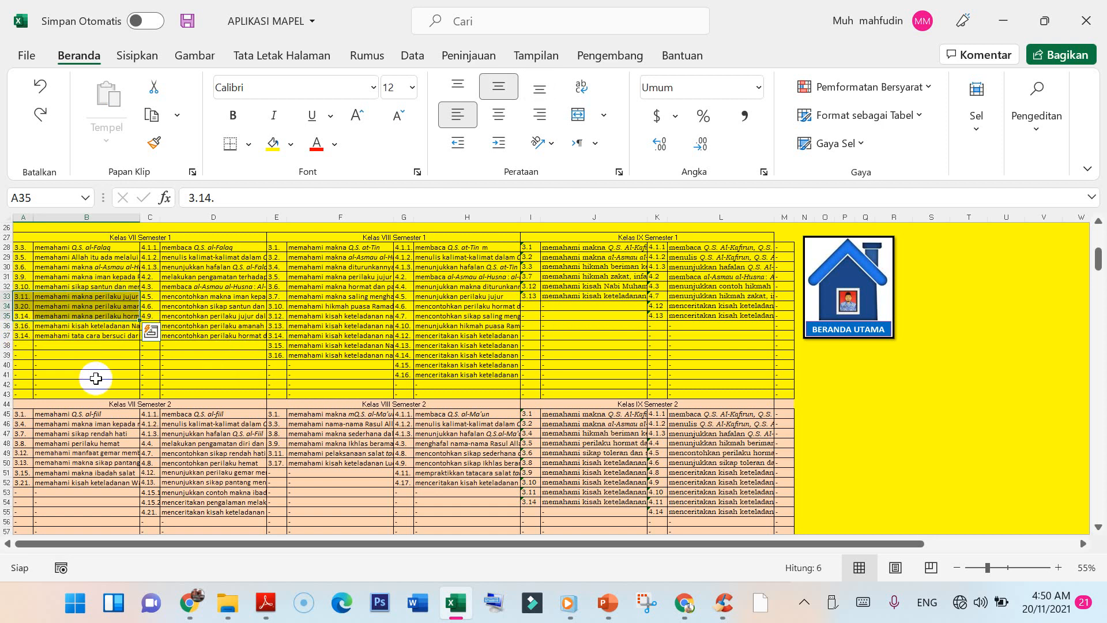
Step: Clear the Kelas VII Semester 1 competencies in A33:B35 and paste a copy of A36:B40 starting at A33
{"action": "key", "text": "Delete"}
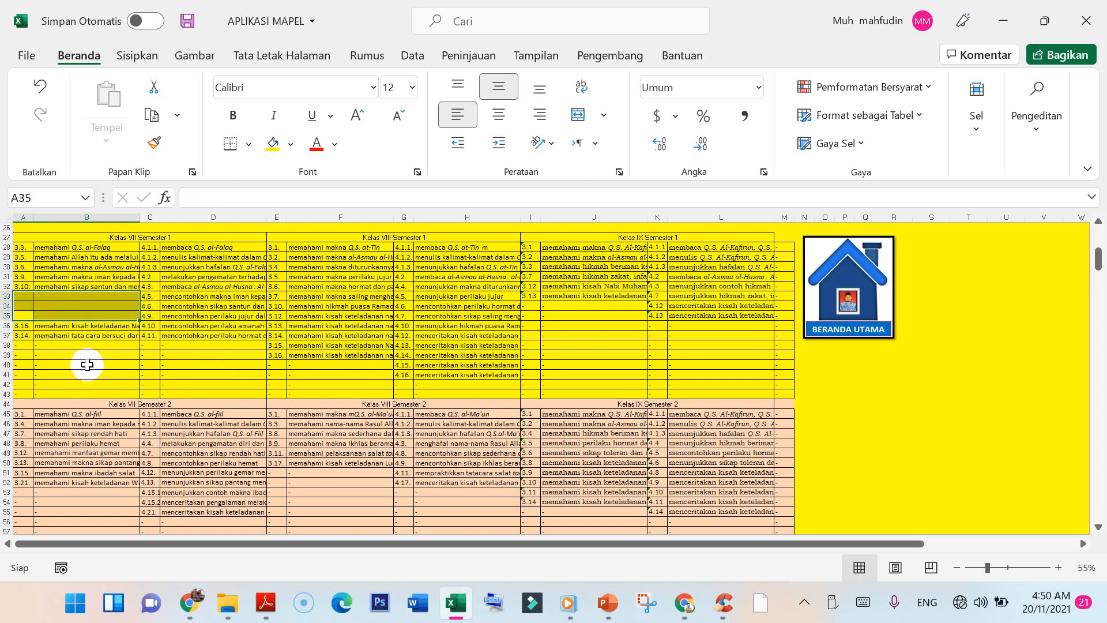
{"action": "left_click_drag", "start_coordinate": [23, 326], "coordinate": [90, 368]}
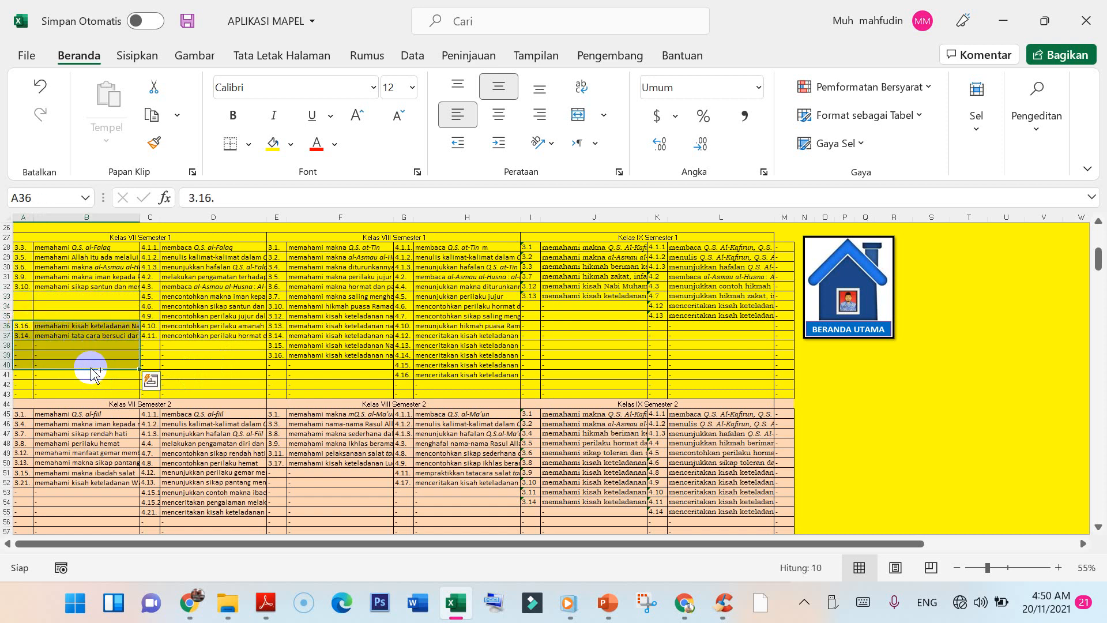
{"action": "key", "text": "ctrl+c"}
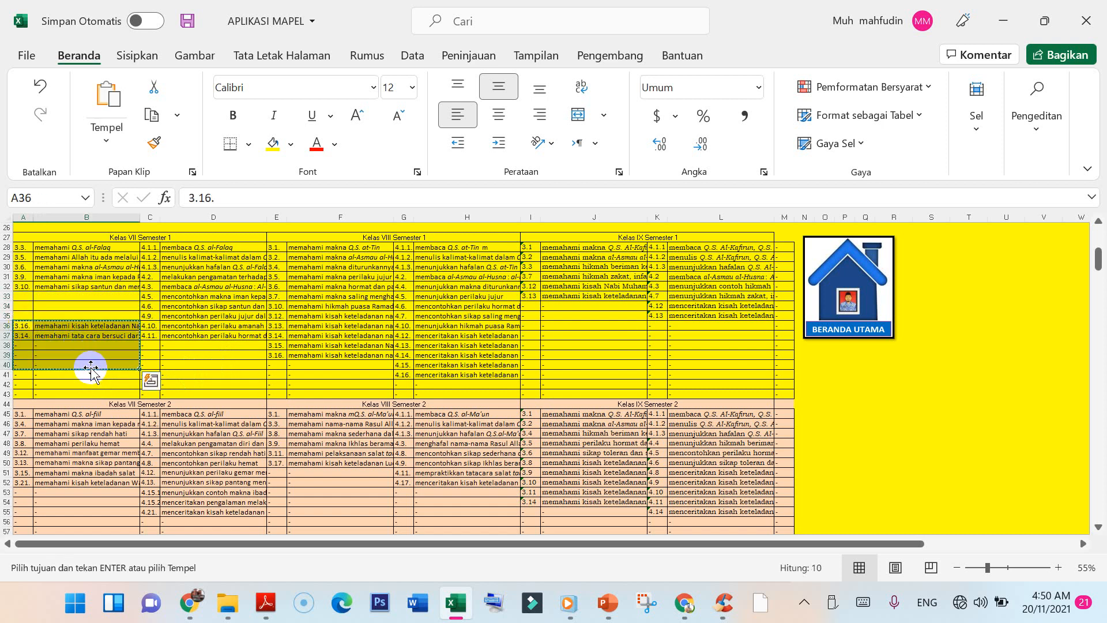
{"action": "left_click", "coordinate": [25, 295]}
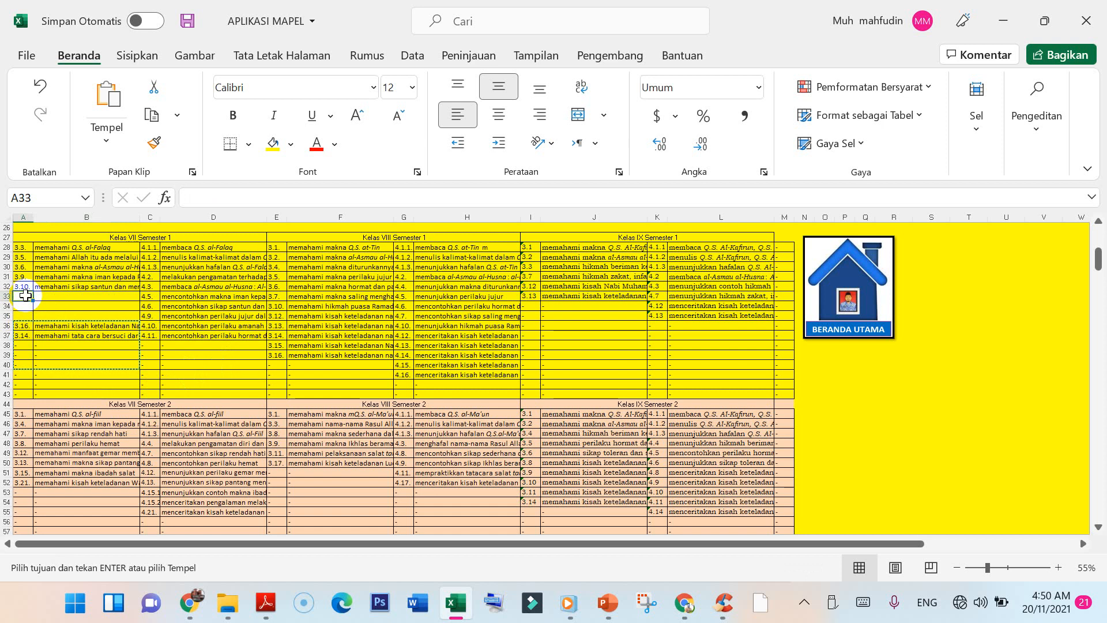
{"action": "key", "text": "Return"}
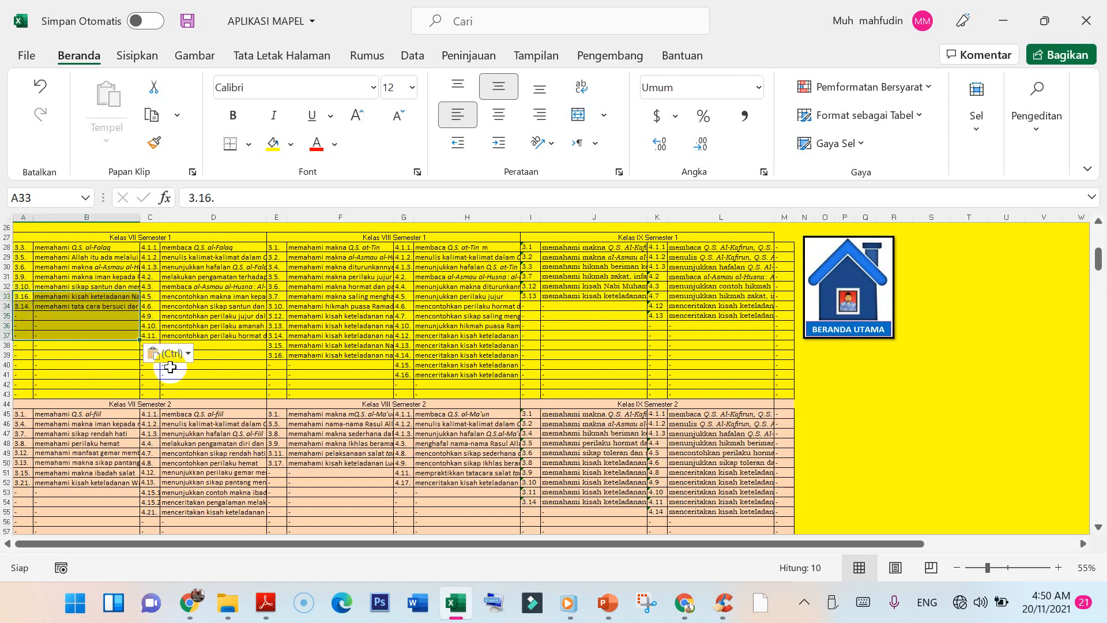
Step: Review the Semester 1 and Semester 2 blocks of Kelas VII, VIII and IX one by one, and return to BERANDA UTAMA
{"action": "left_click", "coordinate": [64, 237]}
{"action": "left_click_drag", "start_coordinate": [64, 237], "coordinate": [67, 389]}
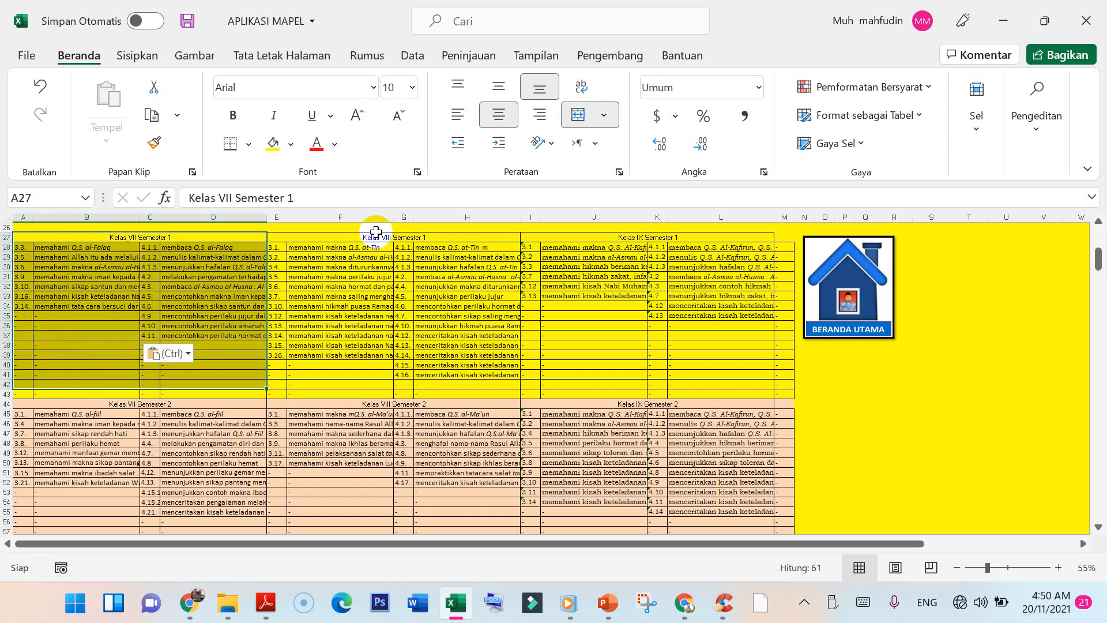
{"action": "left_click_drag", "start_coordinate": [375, 233], "coordinate": [372, 393]}
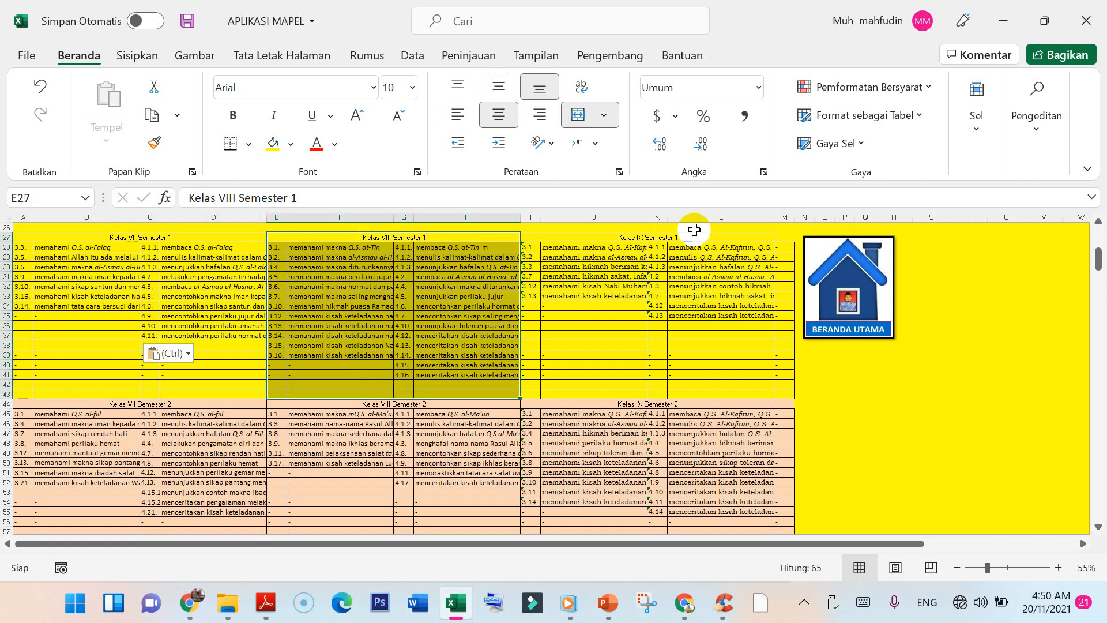
{"action": "left_click_drag", "start_coordinate": [687, 234], "coordinate": [685, 392]}
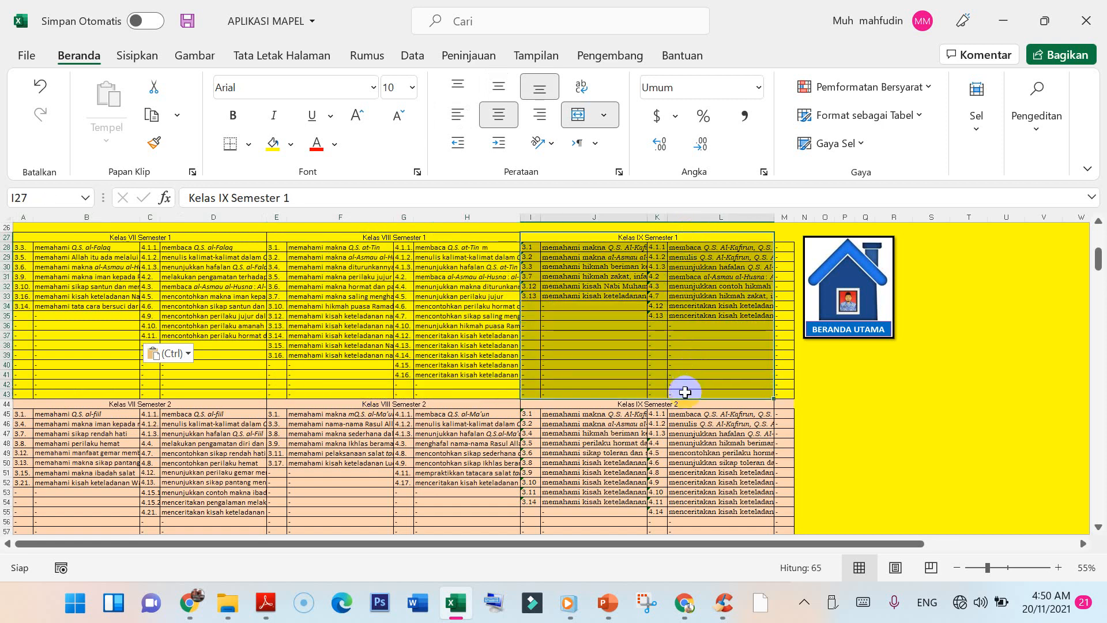
{"action": "left_click_drag", "start_coordinate": [116, 404], "coordinate": [97, 522]}
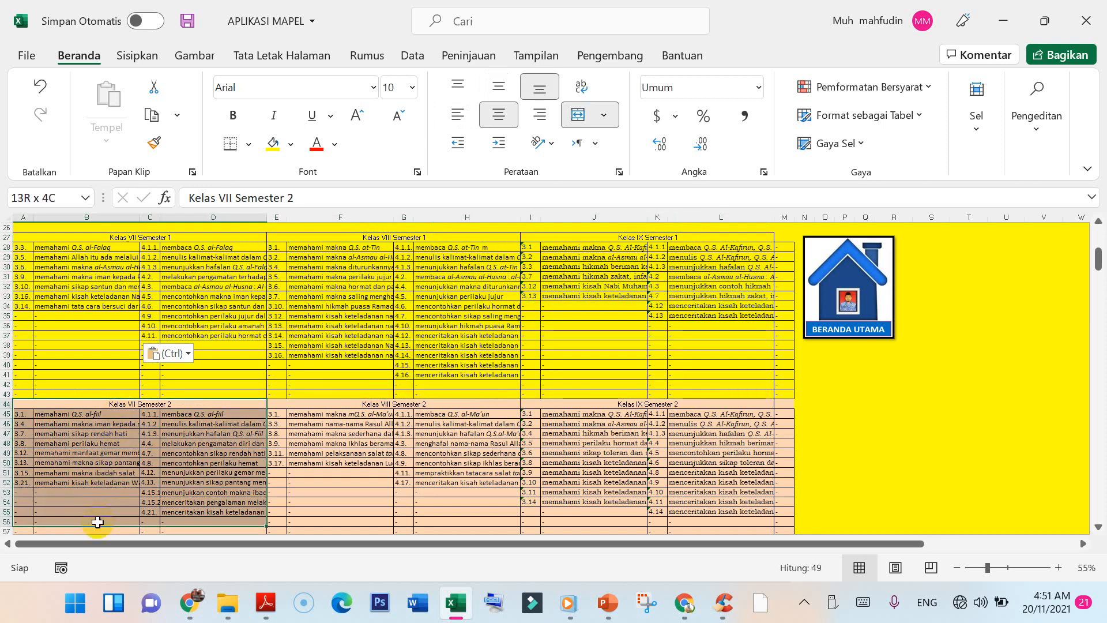
{"action": "left_click_drag", "start_coordinate": [406, 404], "coordinate": [439, 491]}
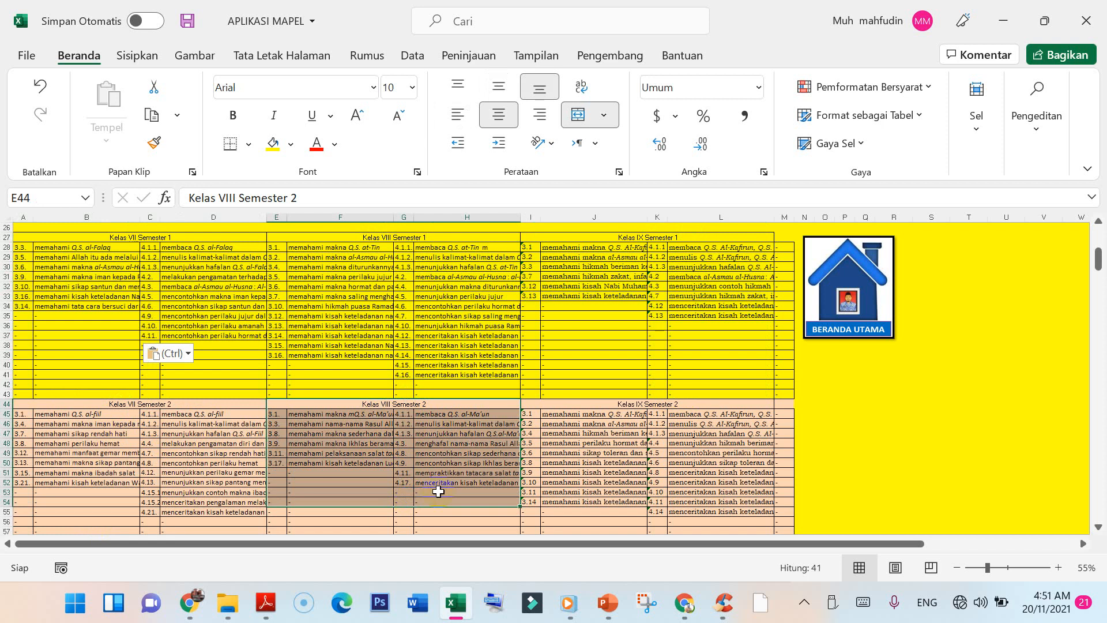
{"action": "left_click_drag", "start_coordinate": [642, 404], "coordinate": [622, 502]}
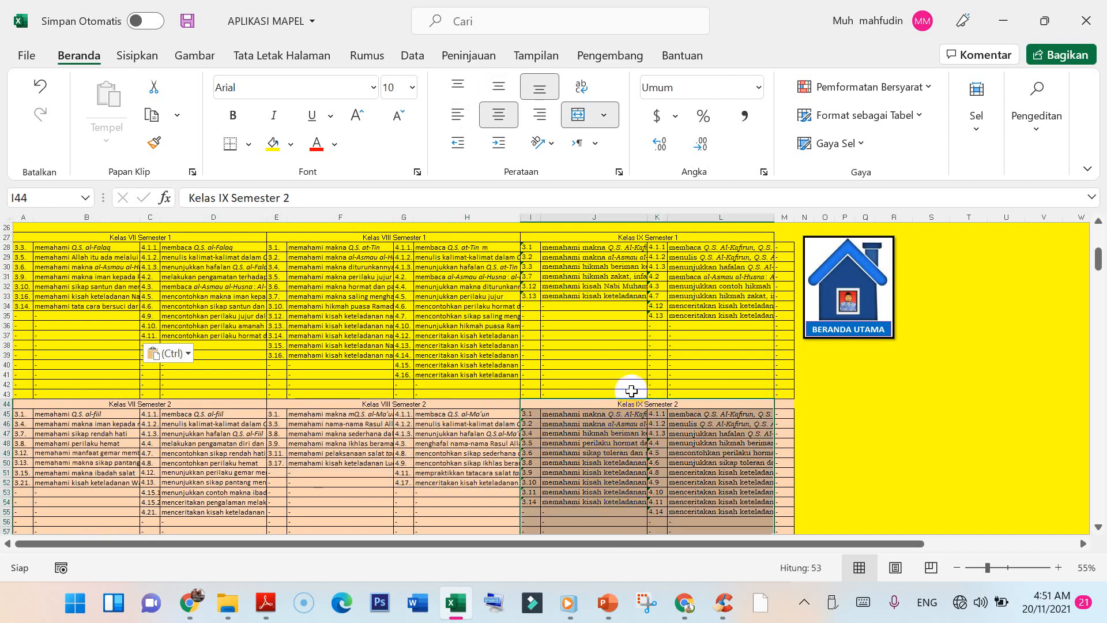
{"action": "left_click", "coordinate": [618, 372]}
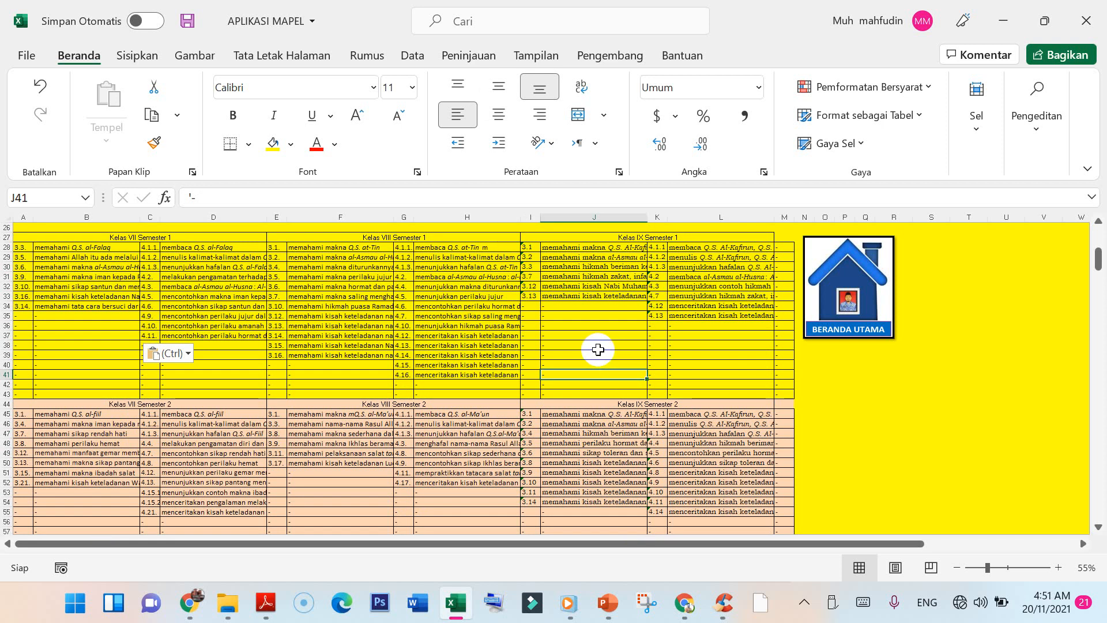
{"action": "left_click", "coordinate": [852, 295]}
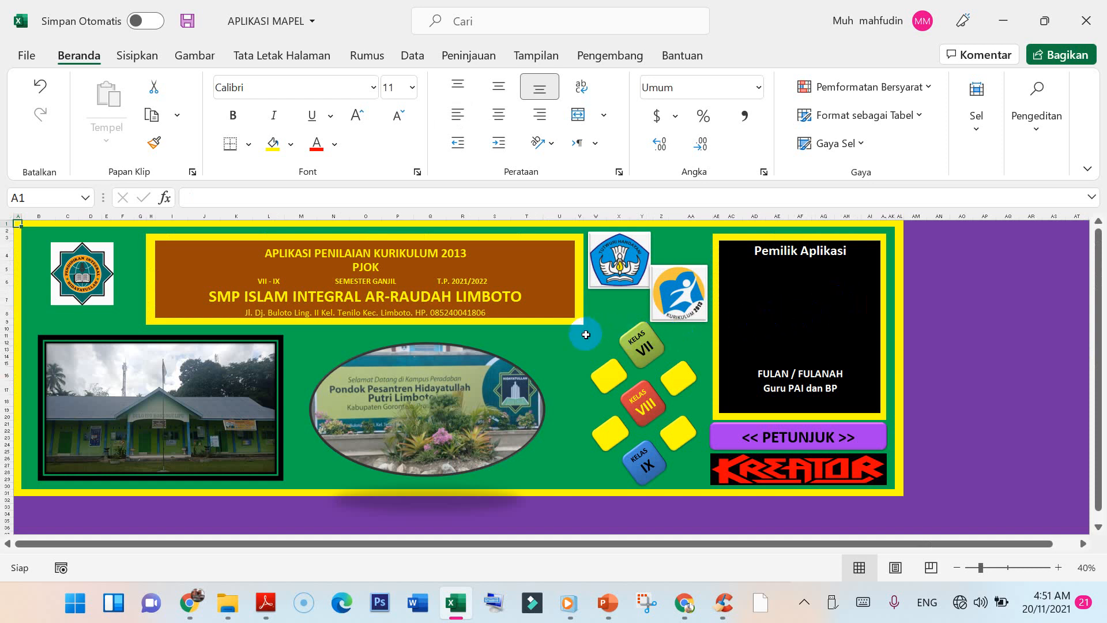
Step: Open the DATA SISWA sheet of Kelas VII from the main page
{"action": "left_click", "coordinate": [642, 348]}
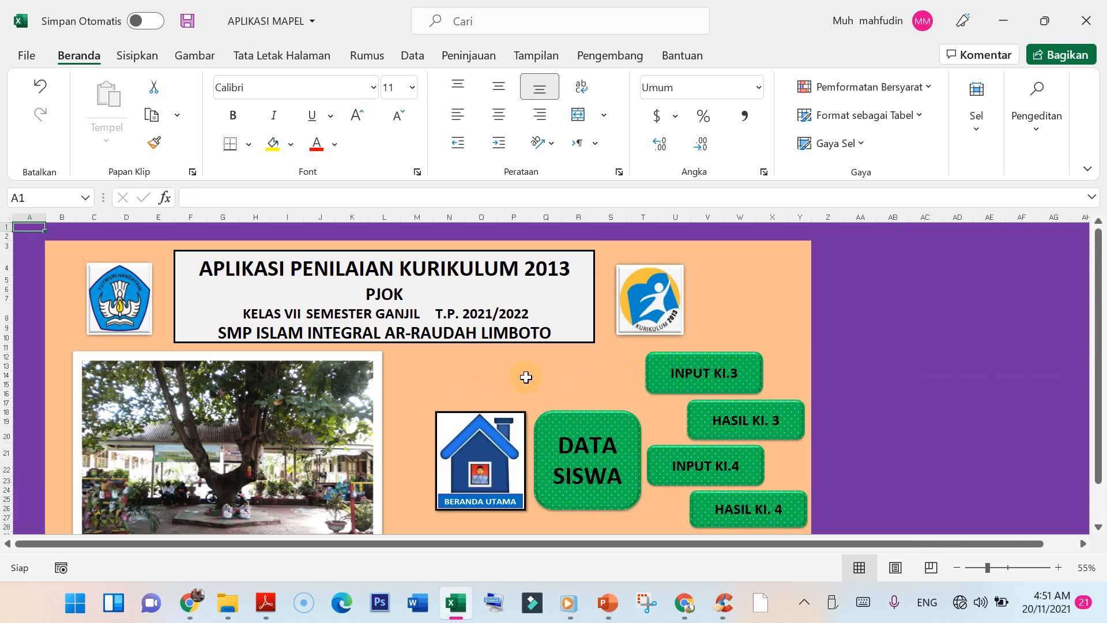
{"action": "left_click", "coordinate": [588, 461]}
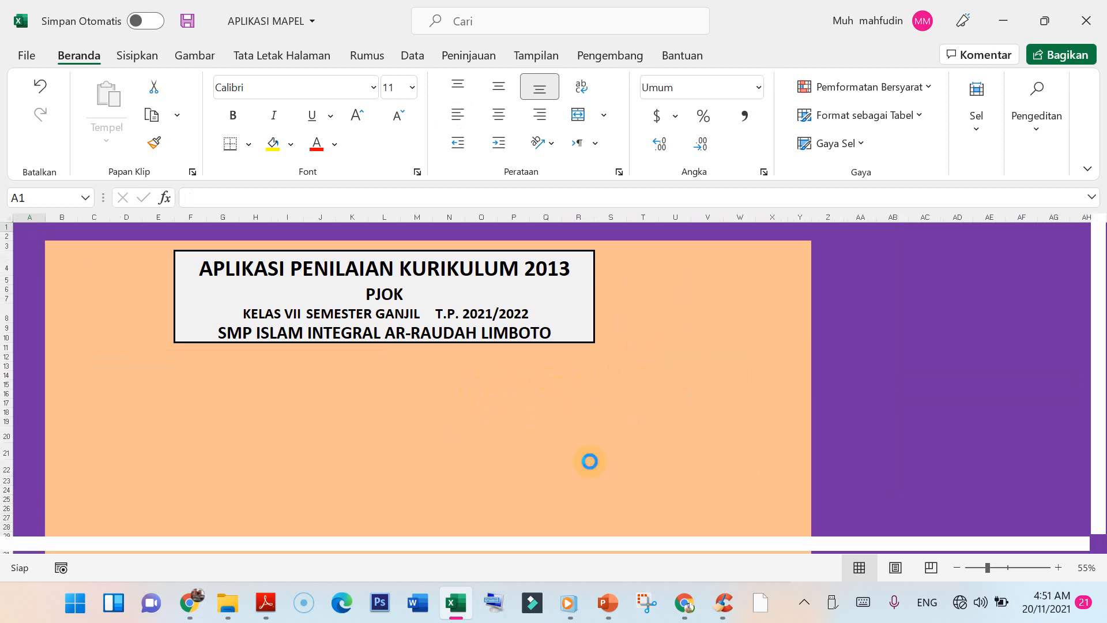
{"action": "scroll", "coordinate": [164, 416], "scroll_direction": "up", "scroll_amount": 11}
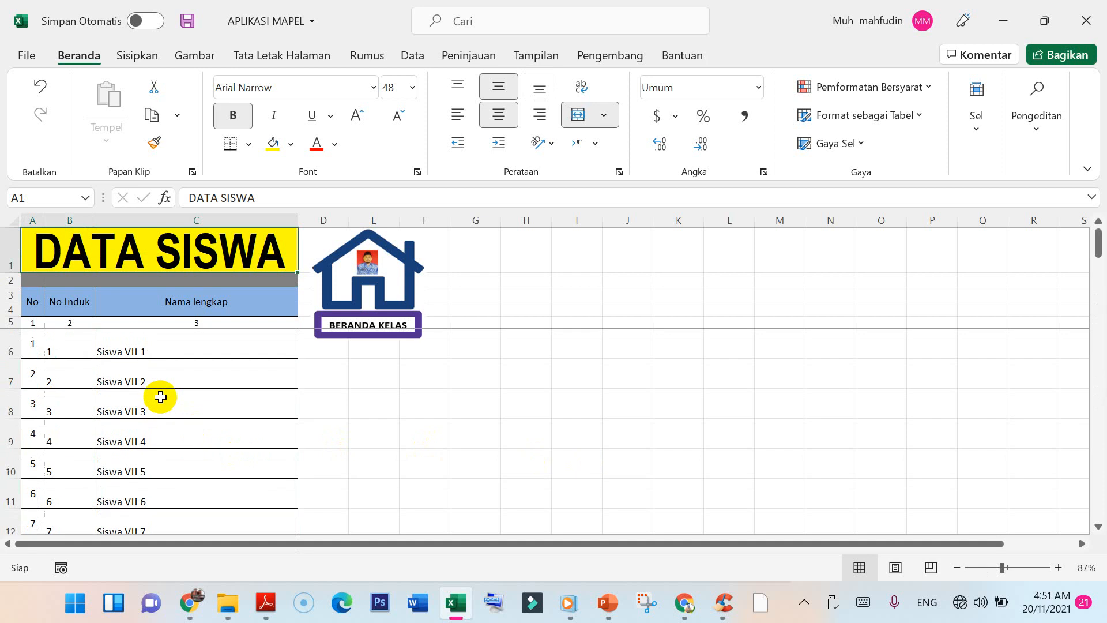
Step: Try moving the student name in C6 to F8 and clearing the names in C6:C12, undoing each change
{"action": "left_click", "coordinate": [182, 346]}
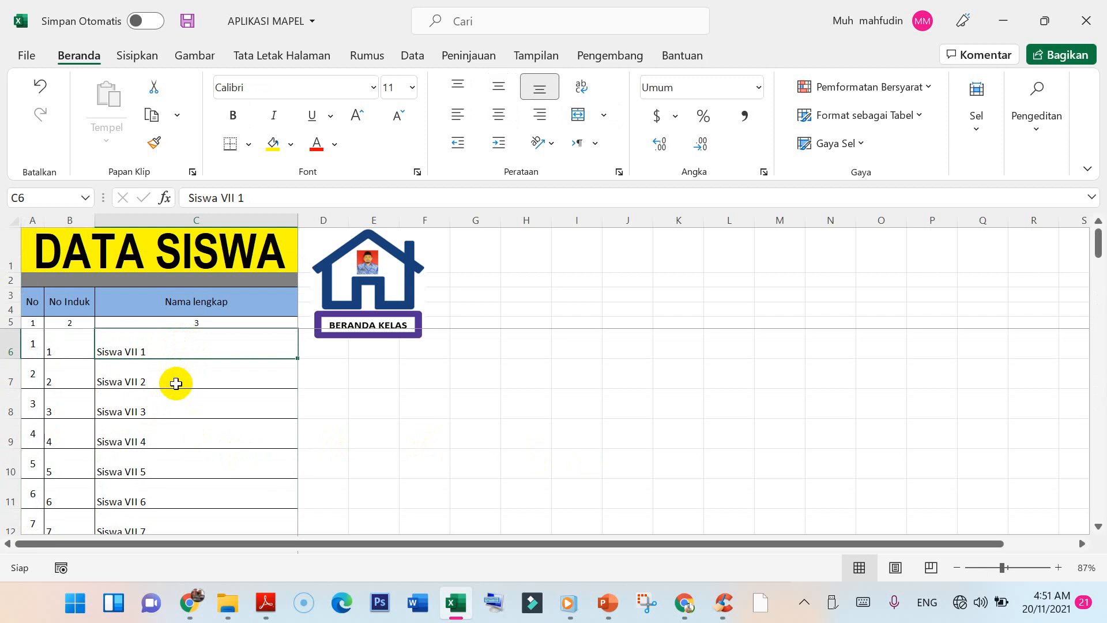
{"action": "left_click_drag", "start_coordinate": [161, 357], "coordinate": [437, 423]}
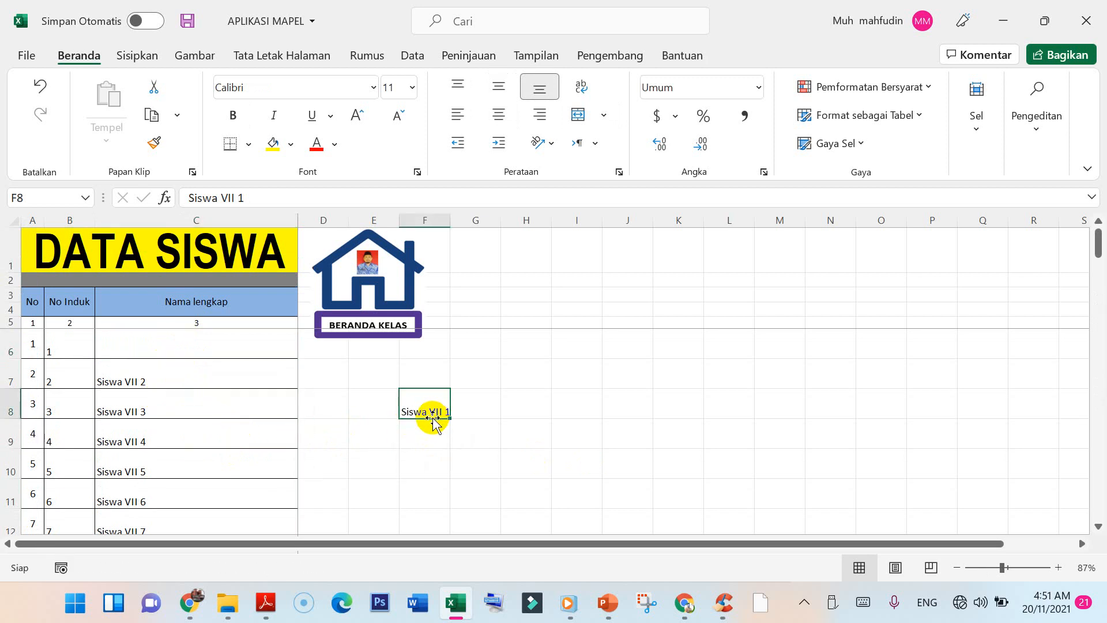
{"action": "key", "text": "ctrl+z"}
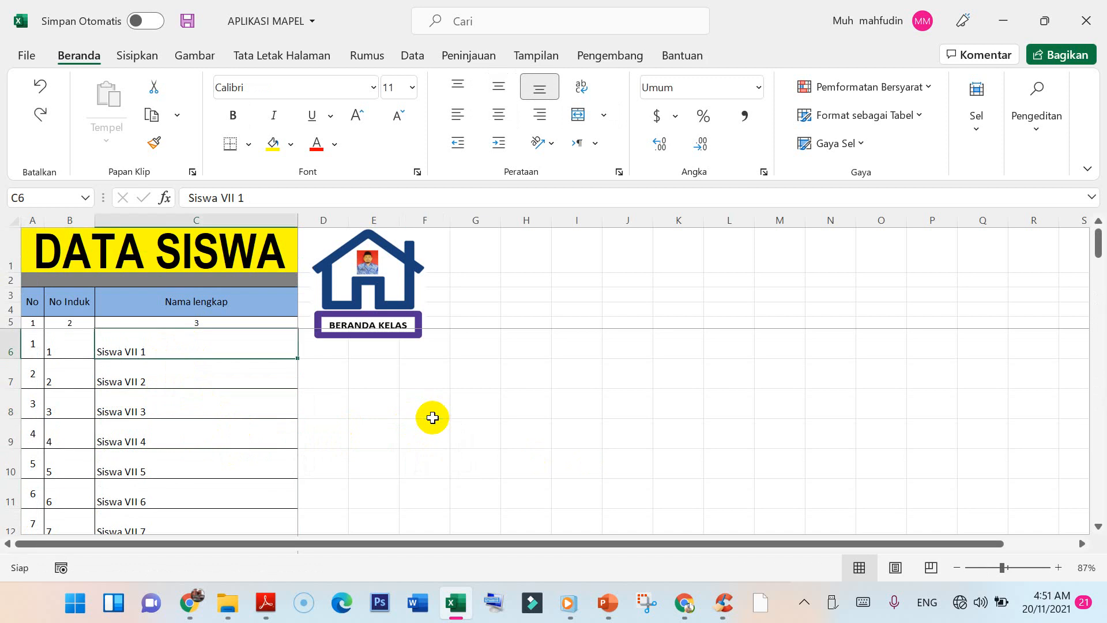
{"action": "left_click_drag", "start_coordinate": [223, 341], "coordinate": [204, 524]}
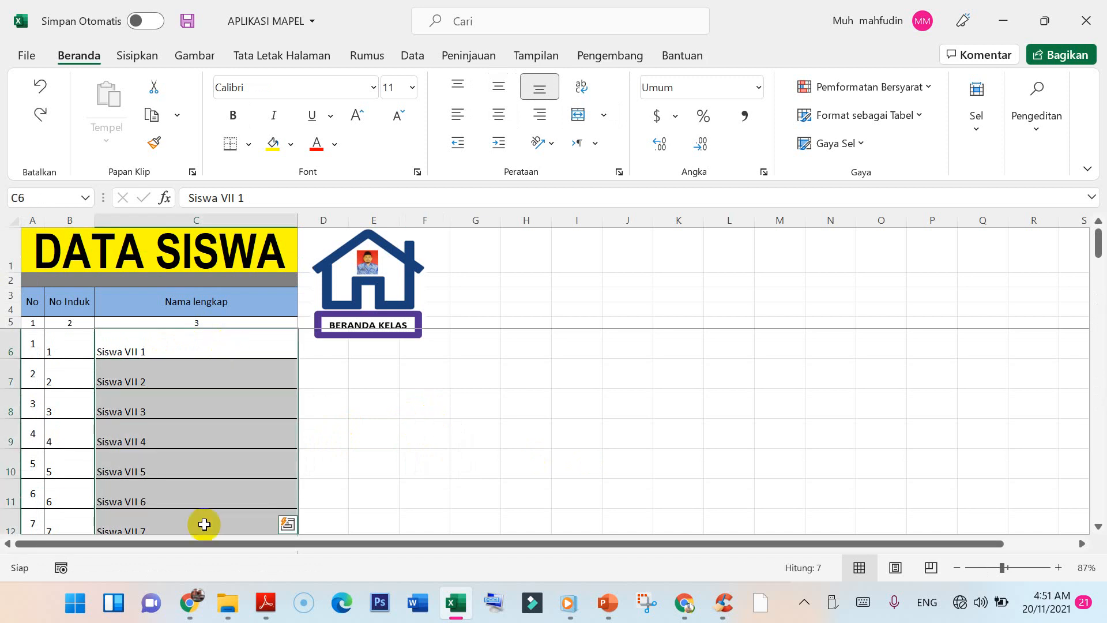
{"action": "key", "text": "Delete"}
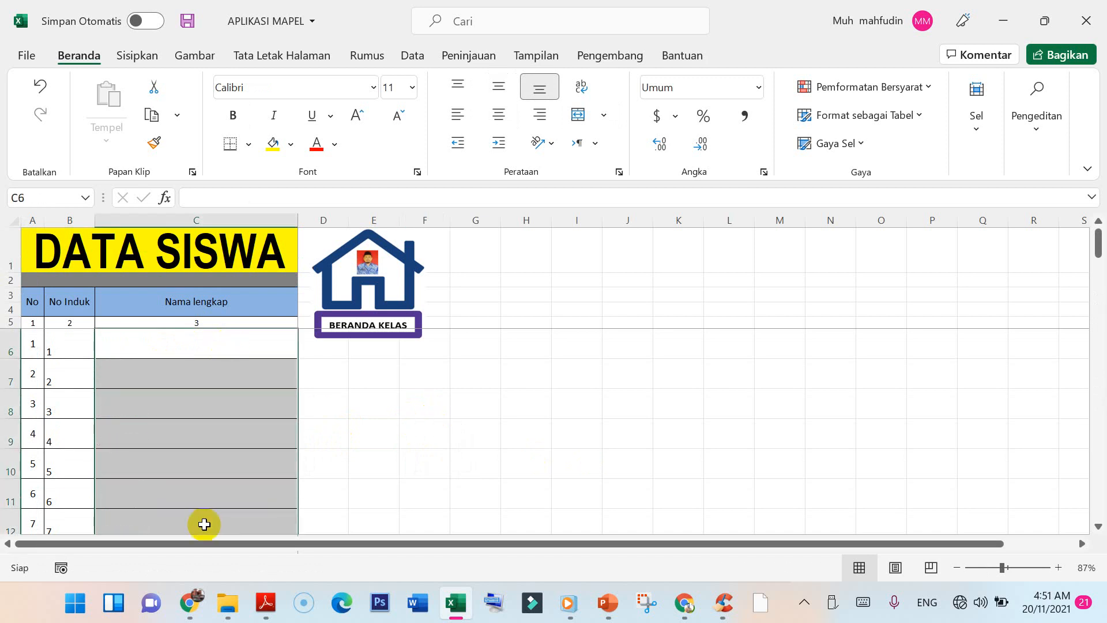
{"action": "key", "text": "ctrl+z"}
Step: Replace the first two student names in C6 and C7 with kjgjb and hmgvh, and return to BERANDA KELAS
{"action": "left_click_drag", "start_coordinate": [213, 349], "coordinate": [206, 345]}
{"action": "type", "text": "kjgj"}
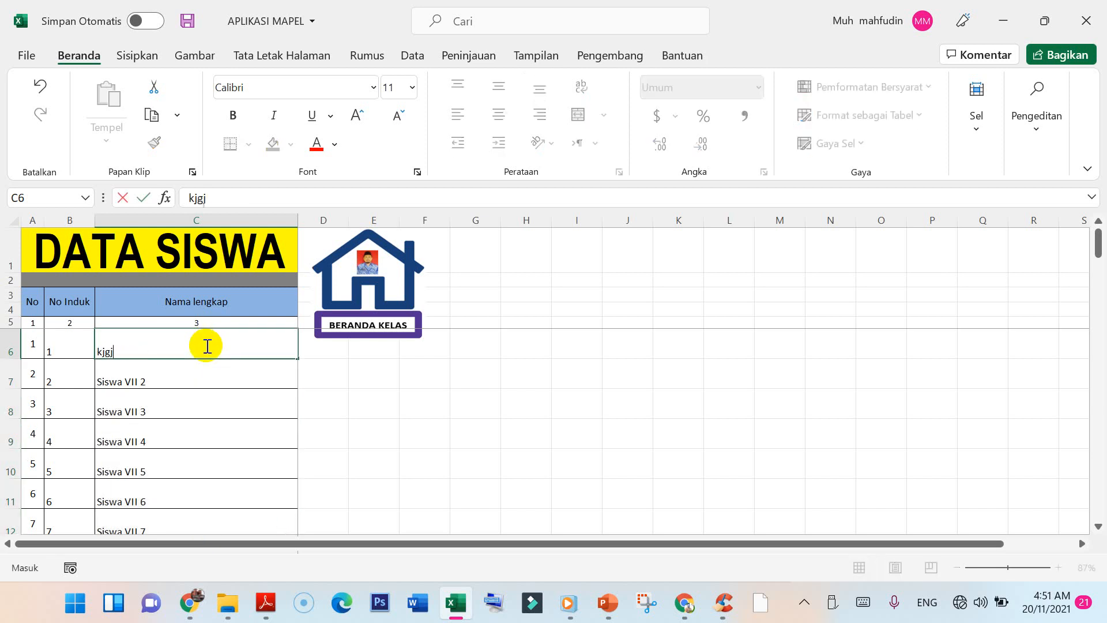
{"action": "type", "text": "b"}
{"action": "key", "text": "Return"}
{"action": "type", "text": "hmgvh"}
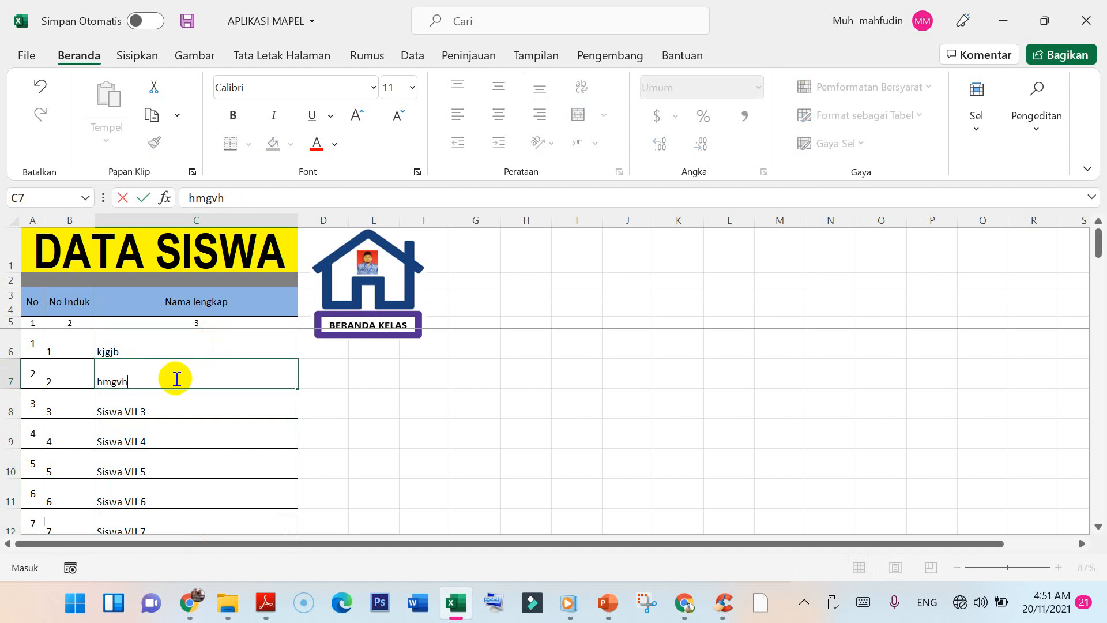
{"action": "left_click", "coordinate": [376, 267]}
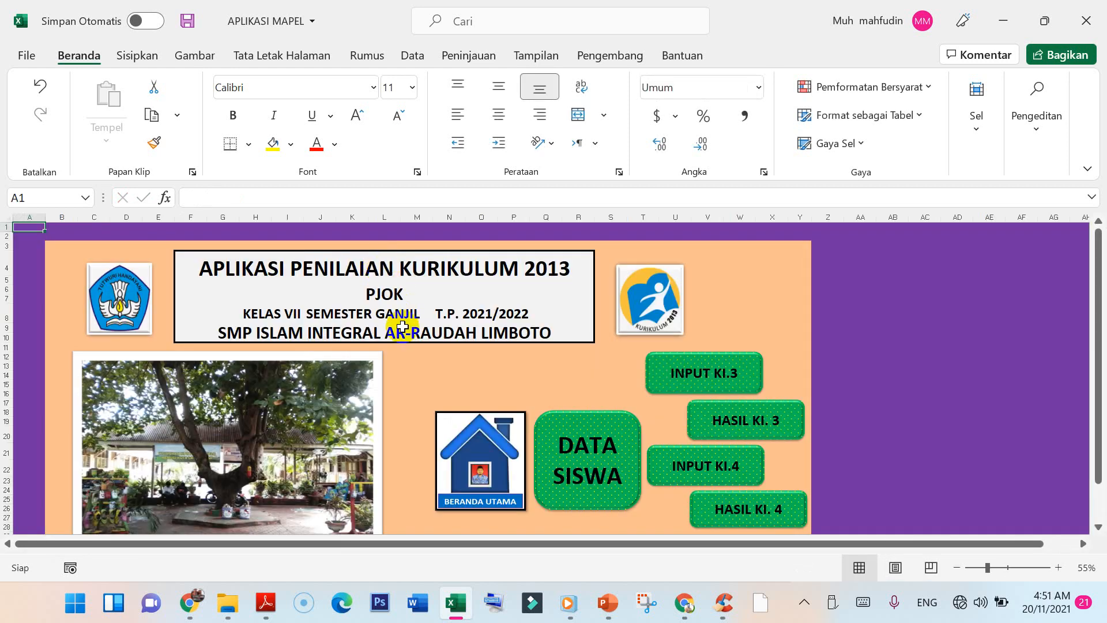
Step: Open the INPUT KI.3 sheet for Kelas VII and go to the first student's score block at row 12
{"action": "left_click", "coordinate": [703, 376]}
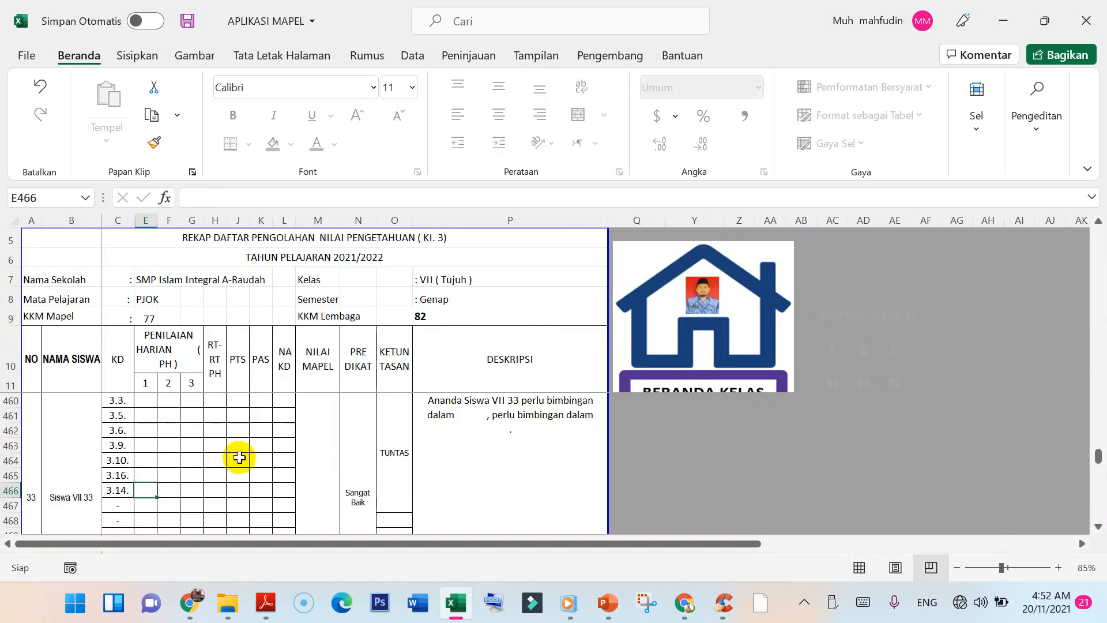
{"action": "scroll", "coordinate": [171, 471], "scroll_direction": "up", "scroll_amount": 8}
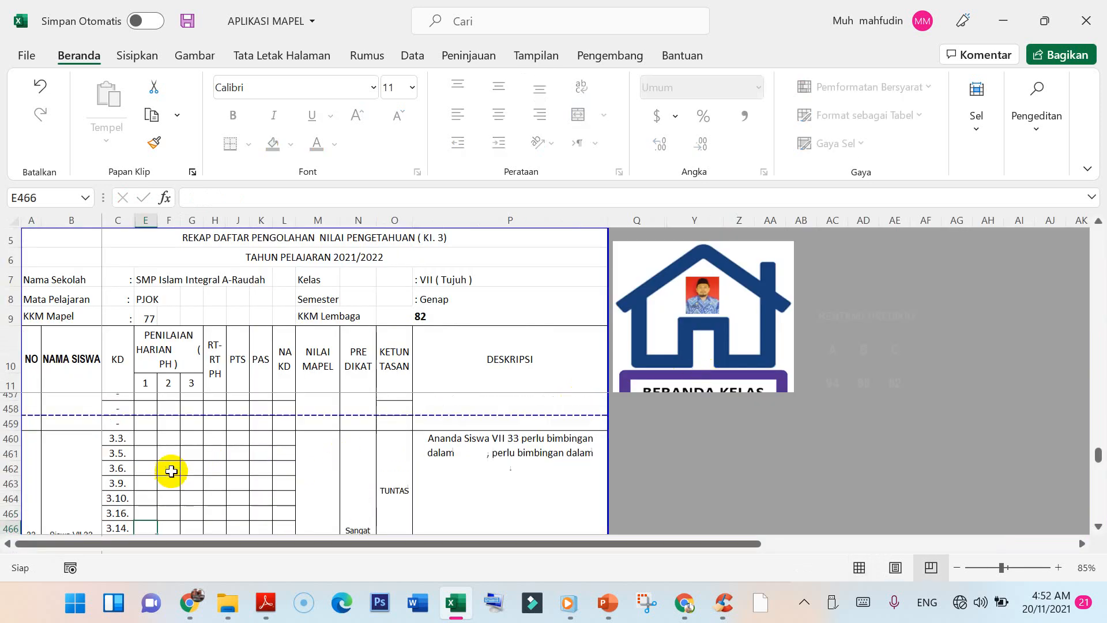
{"action": "scroll", "coordinate": [215, 447], "scroll_direction": "up", "scroll_amount": 1}
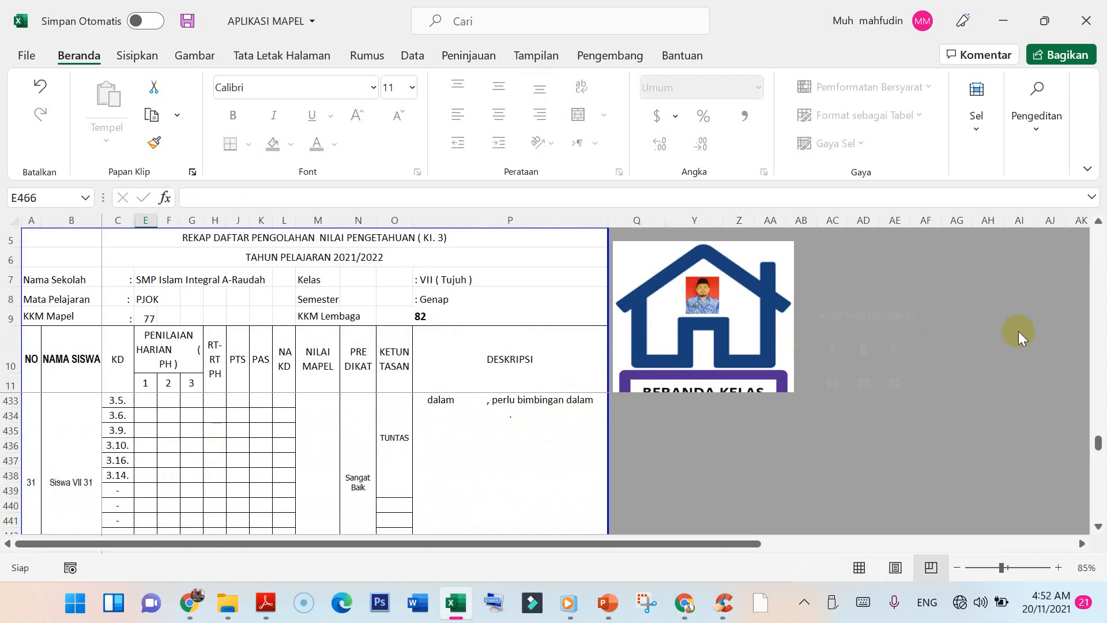
{"action": "left_click_drag", "start_coordinate": [1099, 442], "coordinate": [1099, 217]}
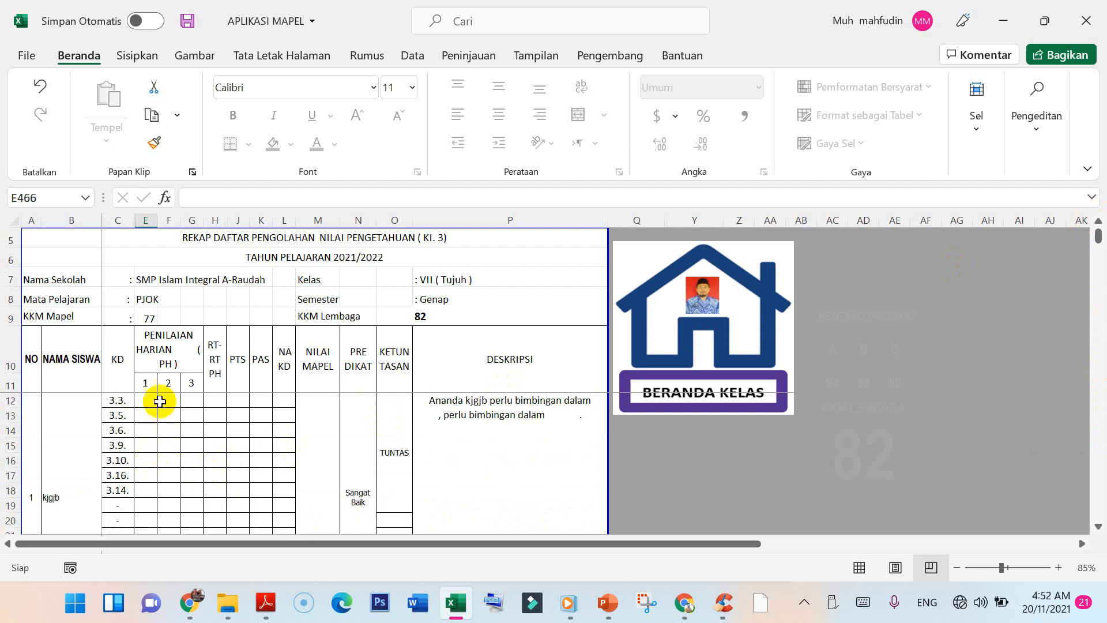
Step: Examine the first student's daily assessment (PH 1 to 3), PTS and PAS score cells for each KD
{"action": "left_click_drag", "start_coordinate": [150, 396], "coordinate": [194, 488]}
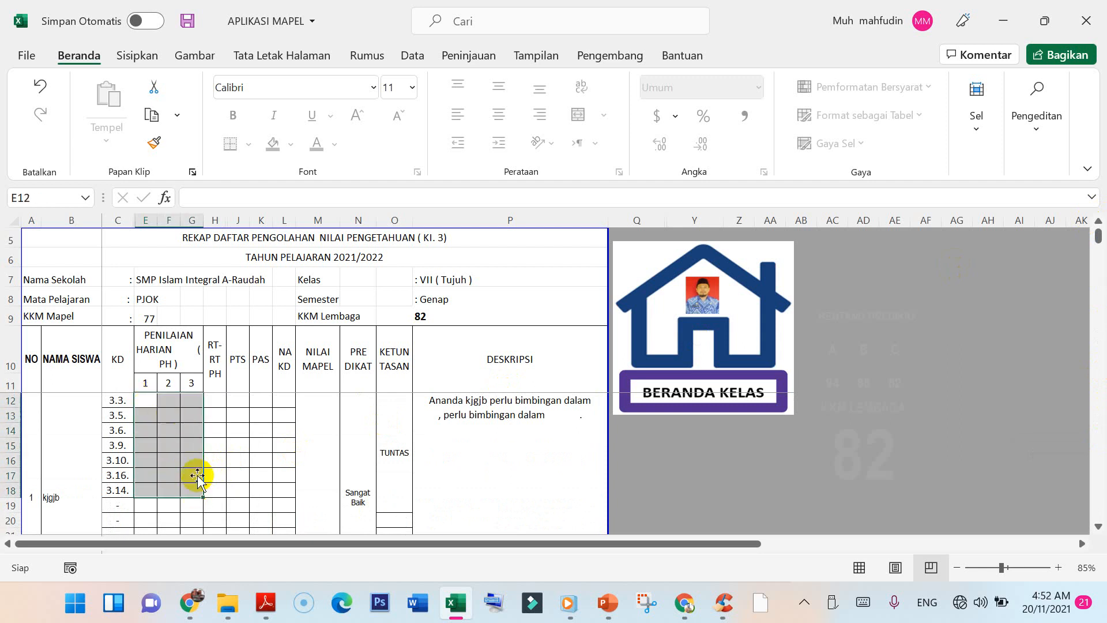
{"action": "left_click_drag", "start_coordinate": [236, 399], "coordinate": [238, 505]}
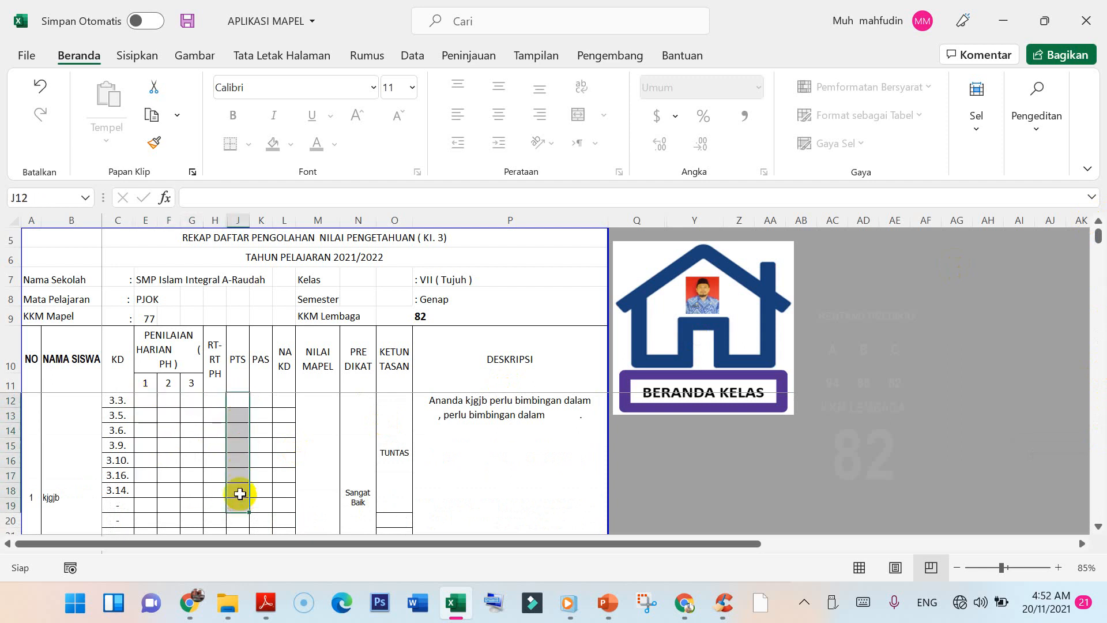
{"action": "left_click_drag", "start_coordinate": [257, 398], "coordinate": [257, 490]}
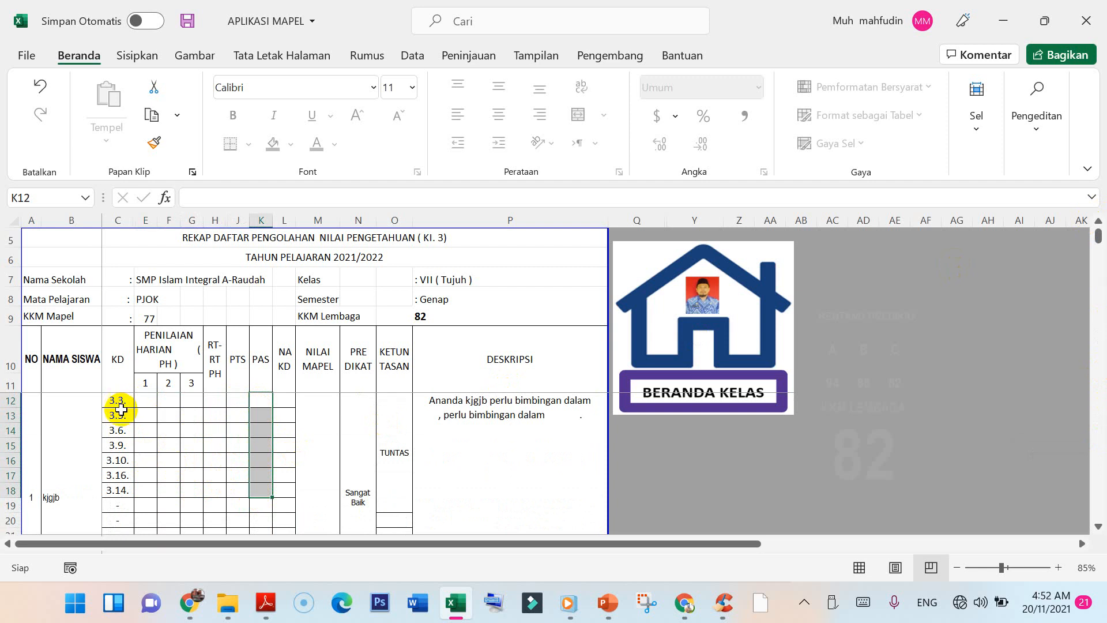
{"action": "left_click_drag", "start_coordinate": [143, 398], "coordinate": [191, 397]}
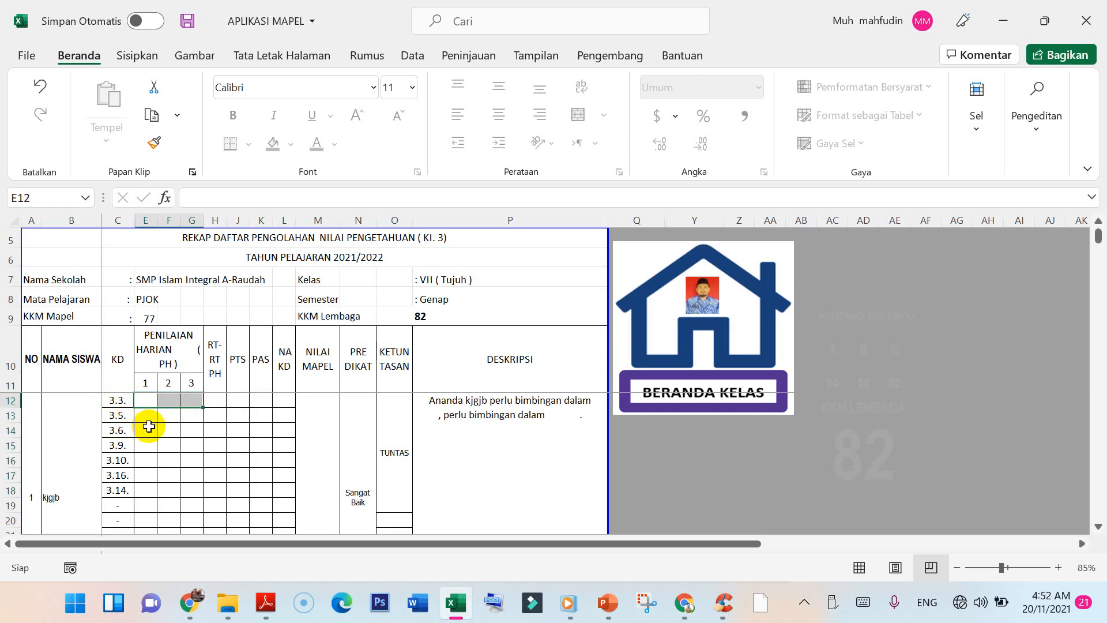
{"action": "left_click", "coordinate": [148, 416]}
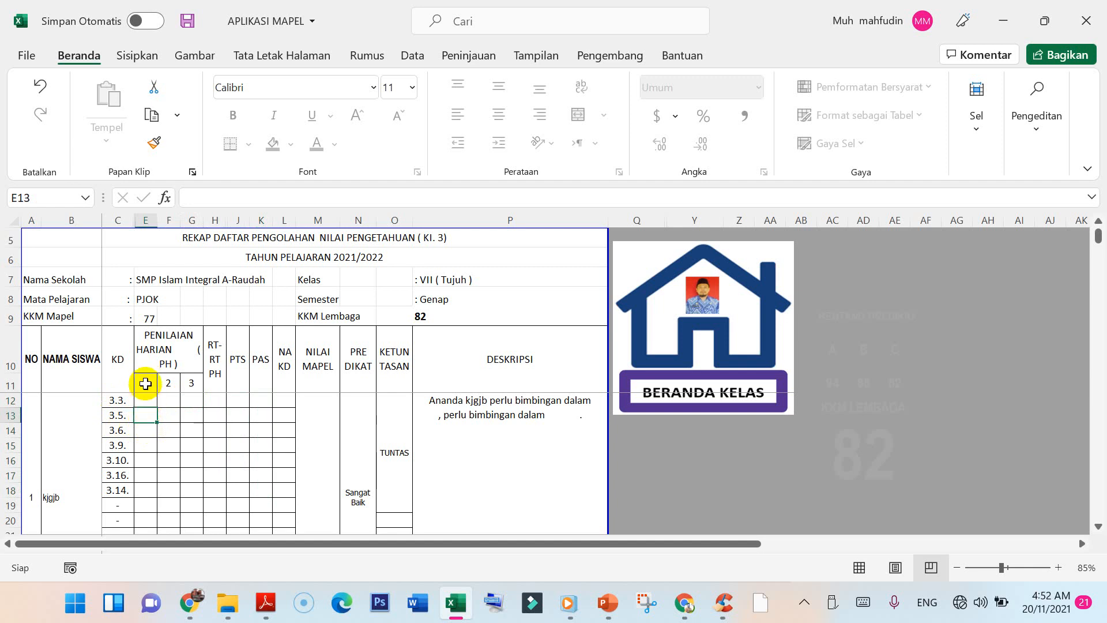
{"action": "left_click_drag", "start_coordinate": [146, 399], "coordinate": [145, 446]}
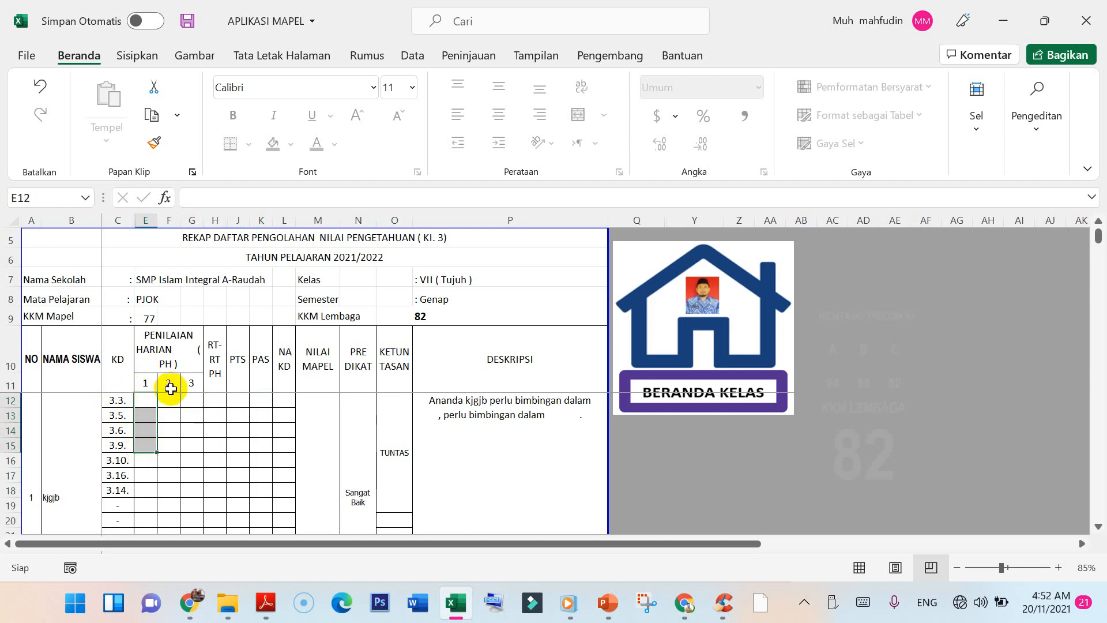
{"action": "left_click_drag", "start_coordinate": [168, 399], "coordinate": [191, 474]}
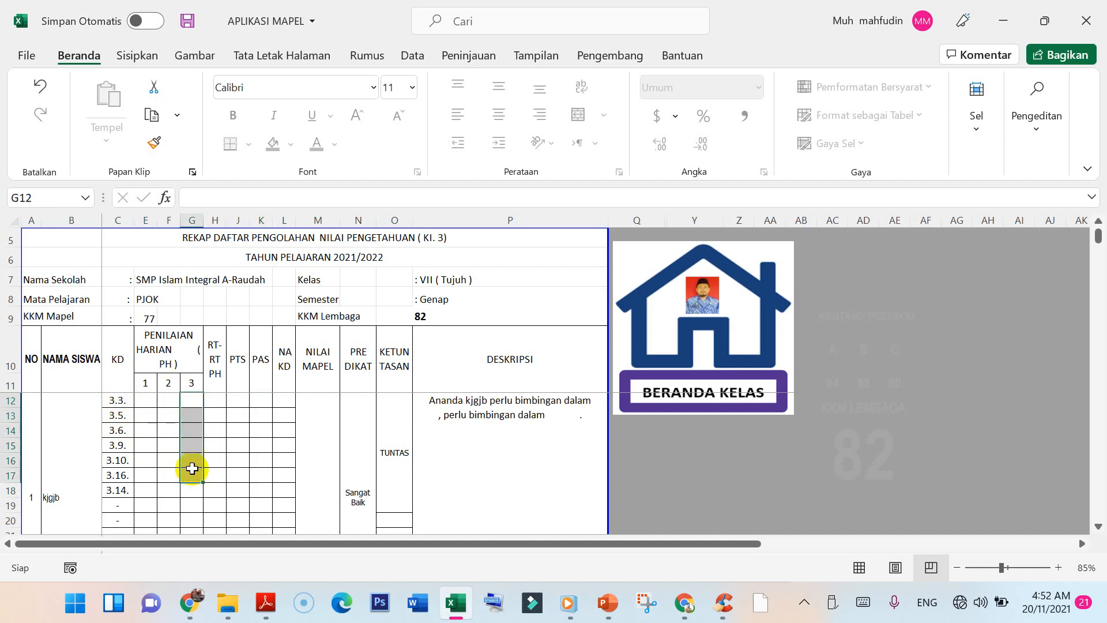
Step: Enter the first student's PH 1 scores as 90 for KD 3.3 and 98 for KD 3.5
{"action": "left_click", "coordinate": [146, 405]}
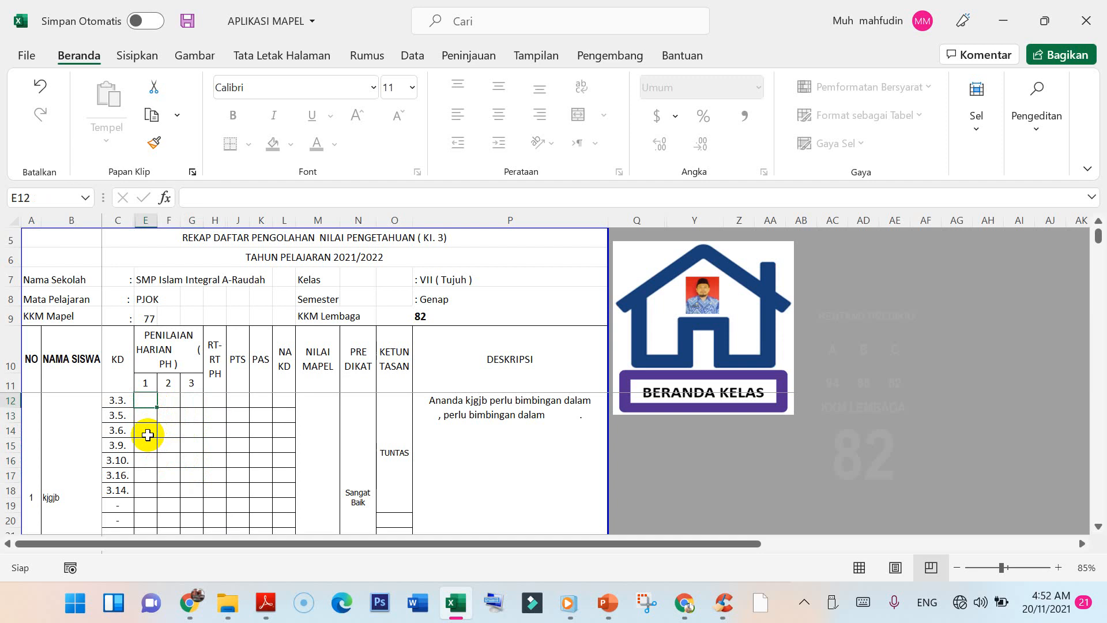
{"action": "type", "text": "90"}
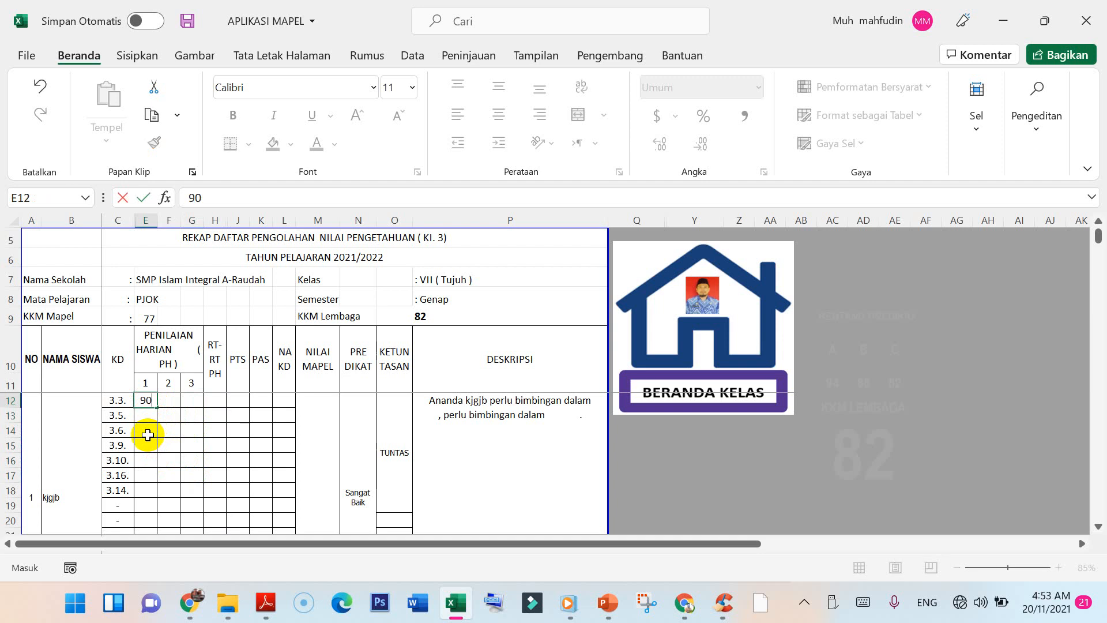
{"action": "key", "text": "Return"}
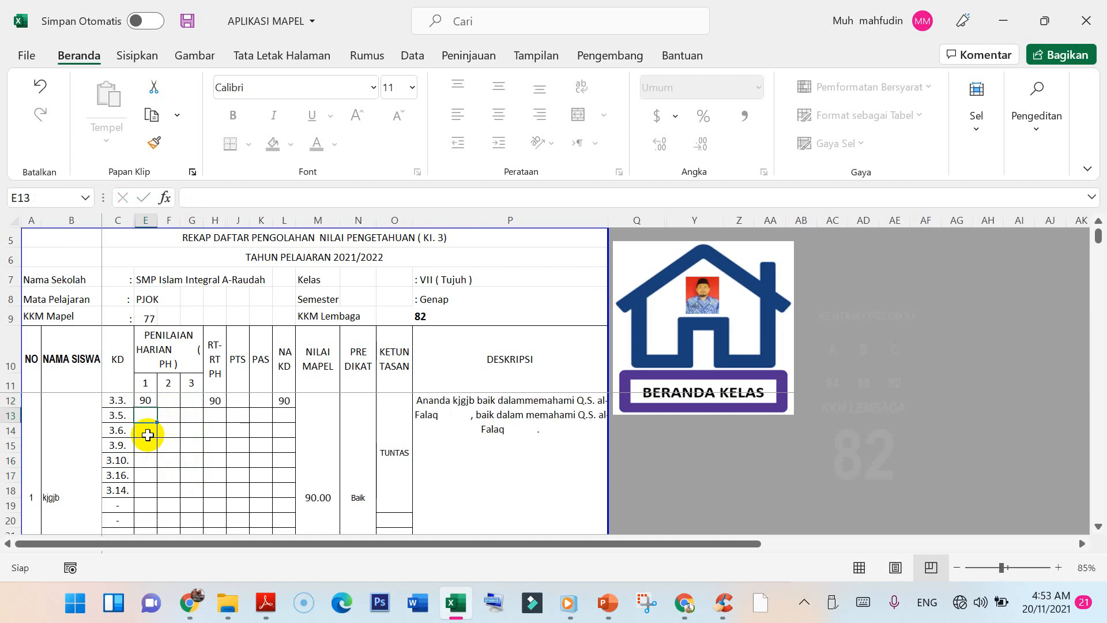
{"action": "type", "text": "98"}
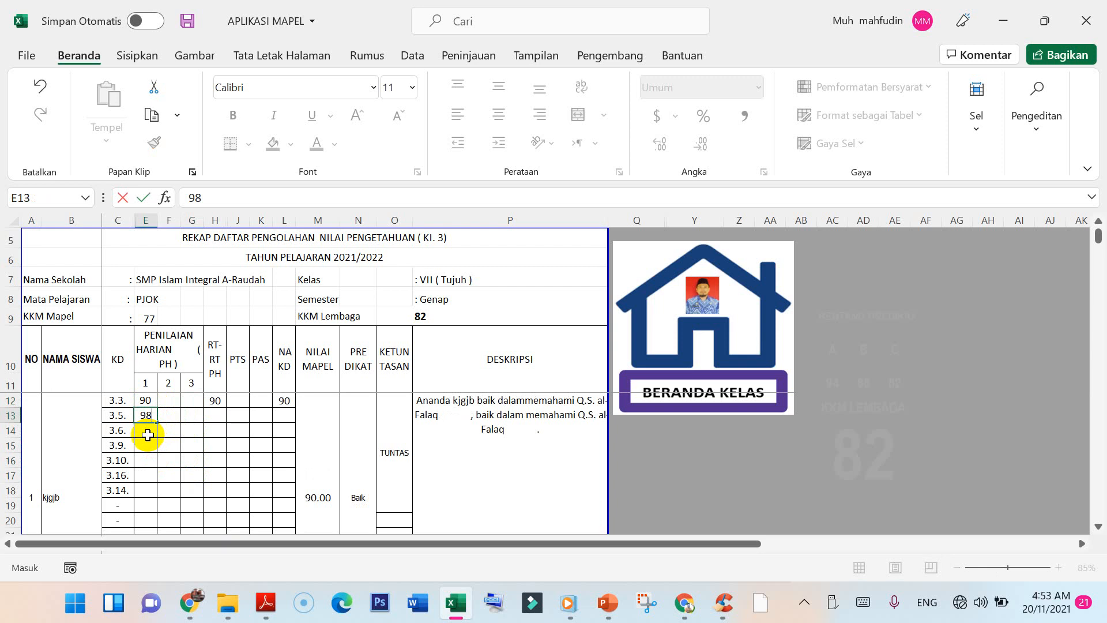
{"action": "key", "text": "Return"}
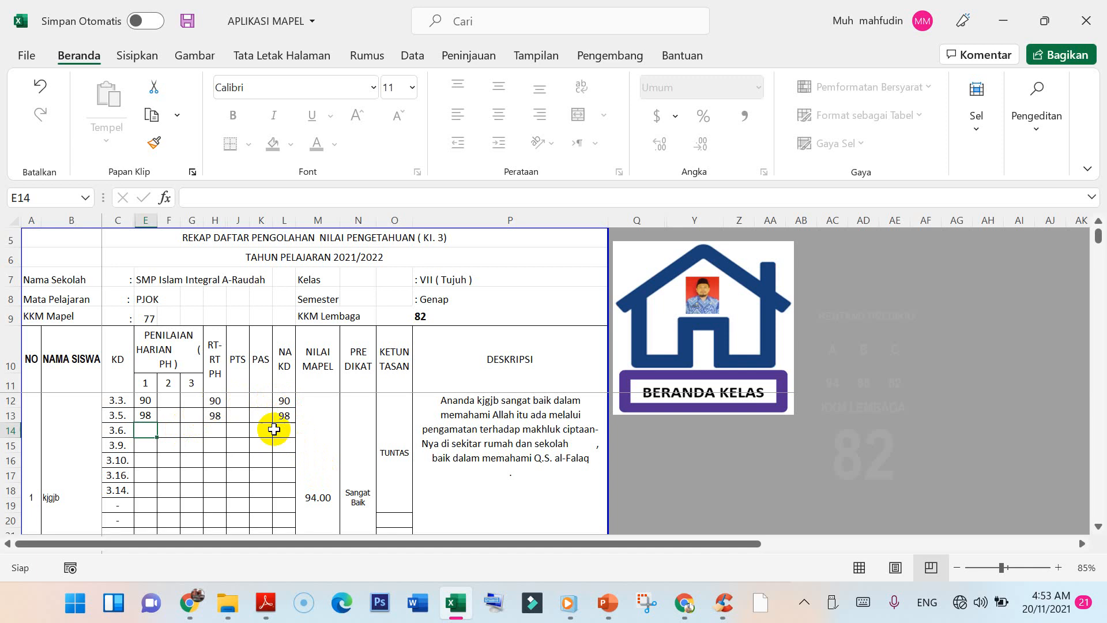
Step: Enter a PTS score of 78 and a PAS score of 80 for the first student's KD 3.3
{"action": "left_click", "coordinate": [239, 402]}
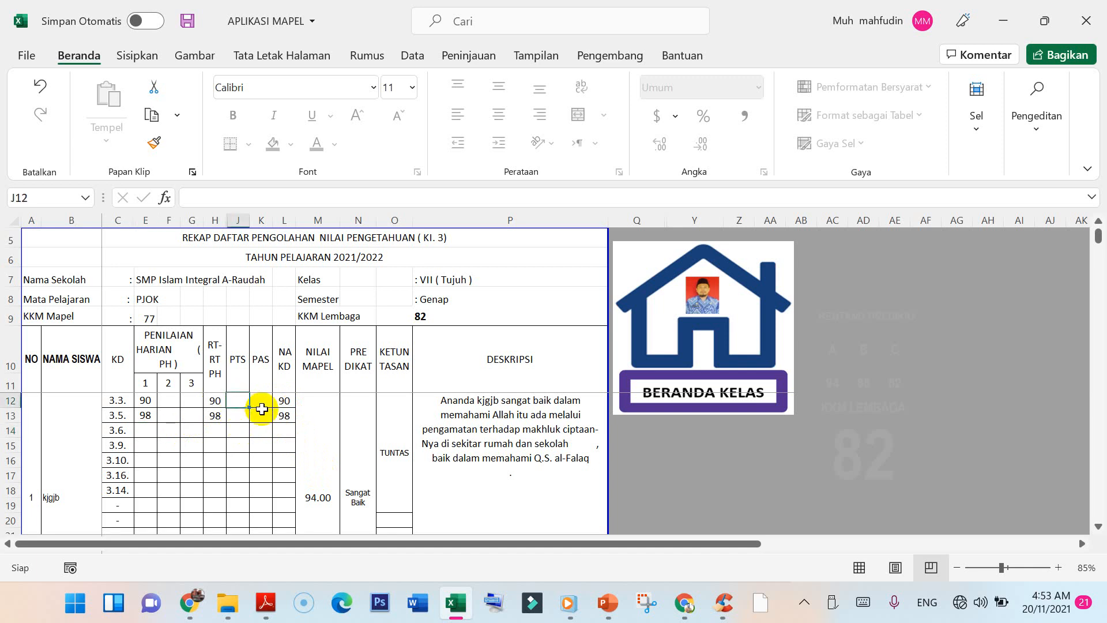
{"action": "type", "text": "78"}
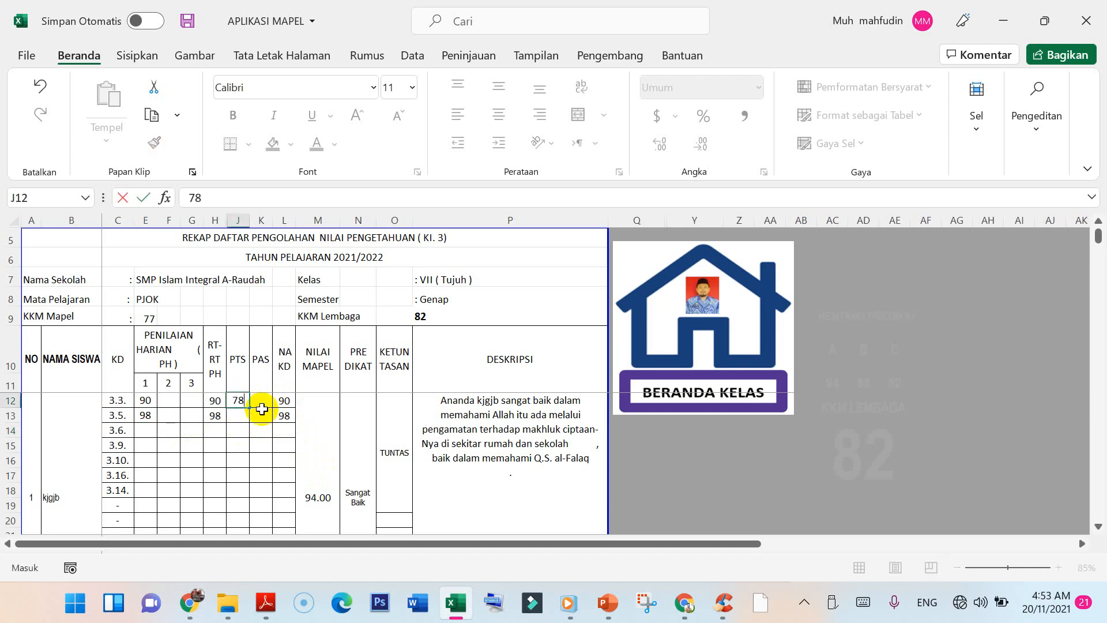
{"action": "key", "text": "Tab"}
{"action": "type", "text": "80"}
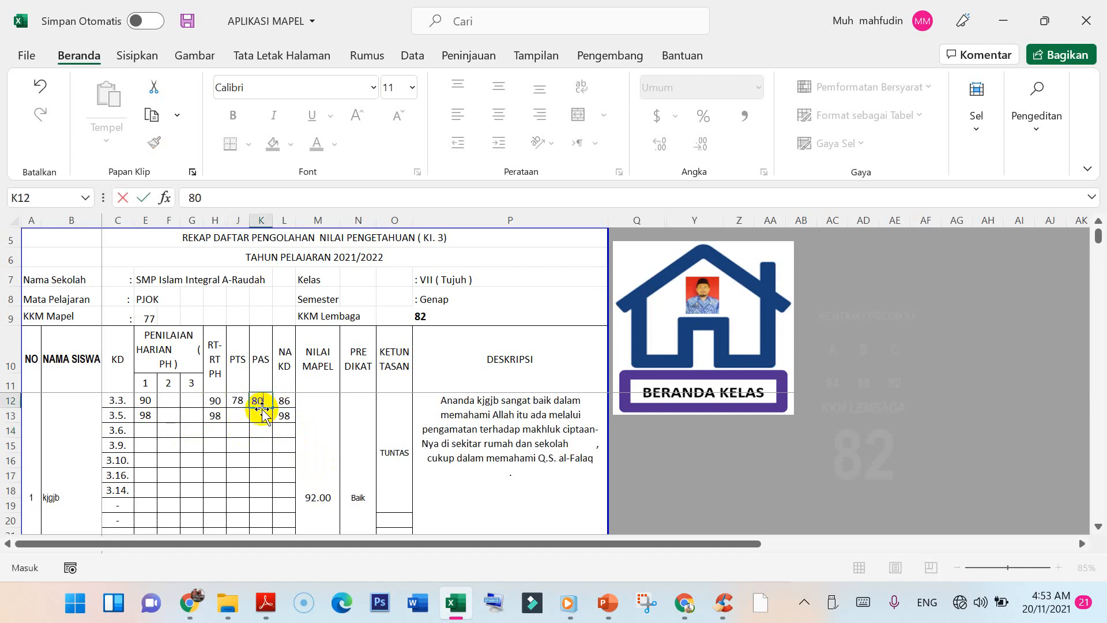
Step: Enter a PTS score of 87 and a PAS score of 65 for the first student's KD 3.5
{"action": "left_click", "coordinate": [239, 416]}
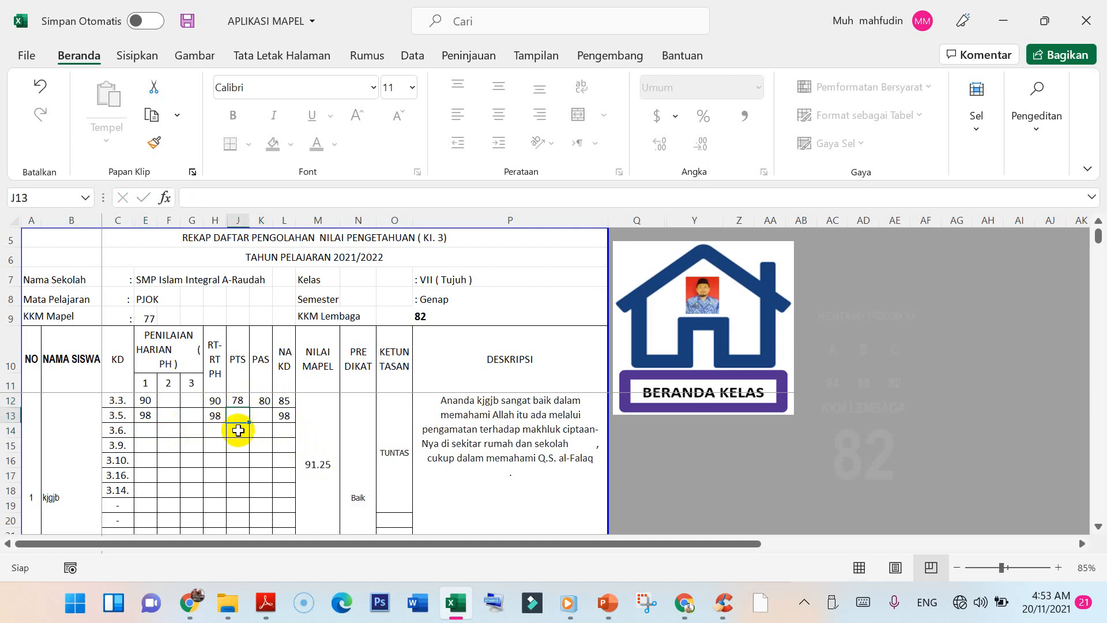
{"action": "type", "text": "87"}
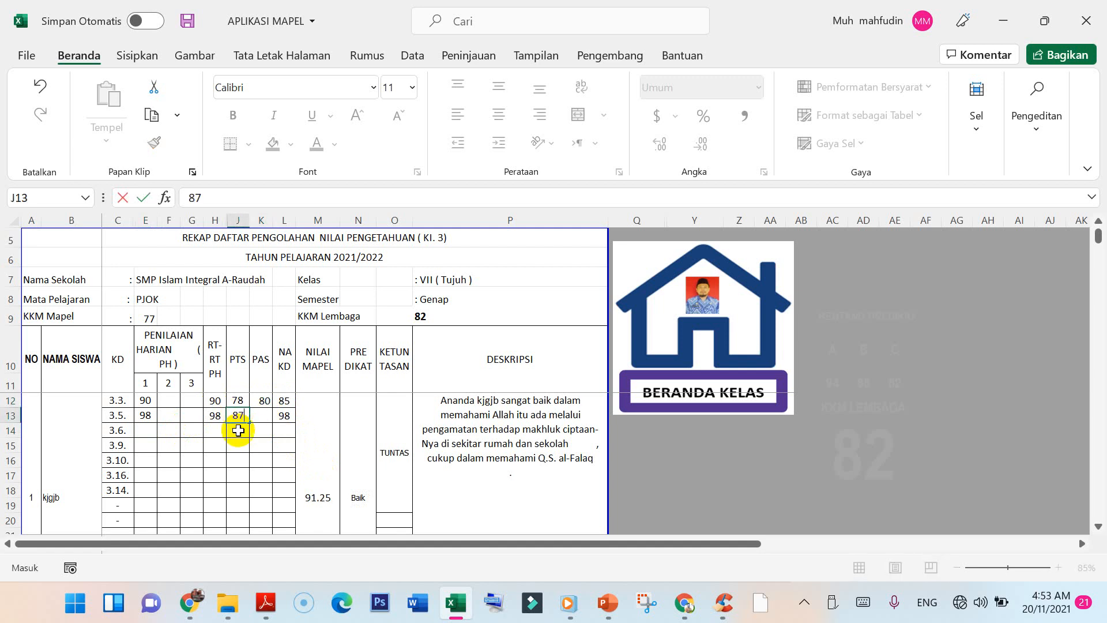
{"action": "left_click", "coordinate": [238, 430]}
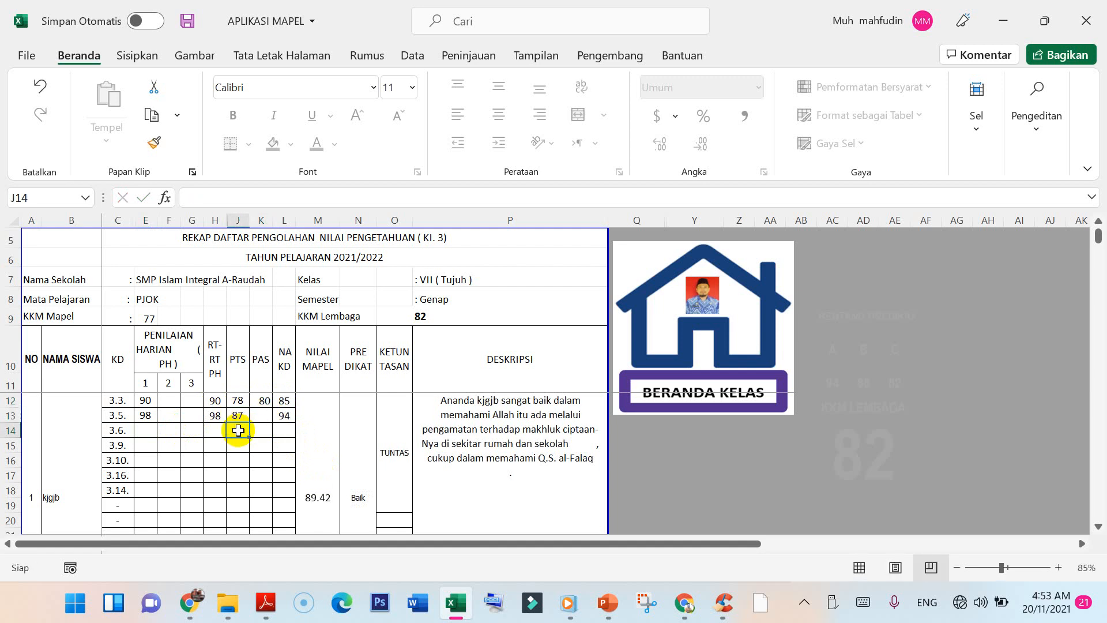
{"action": "left_click", "coordinate": [262, 413]}
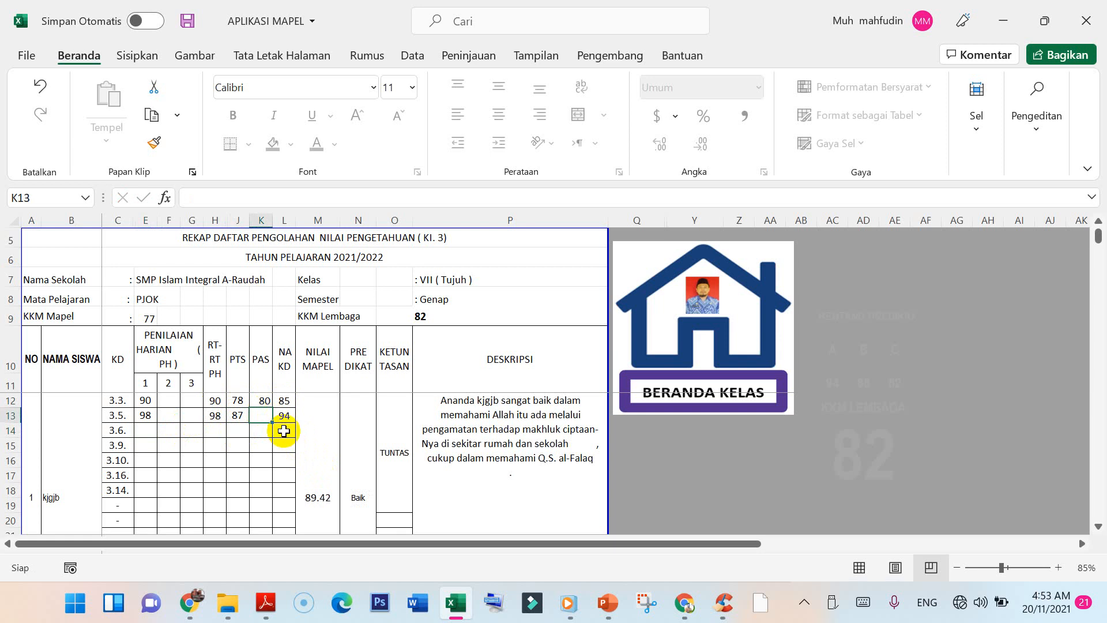
{"action": "type", "text": "65"}
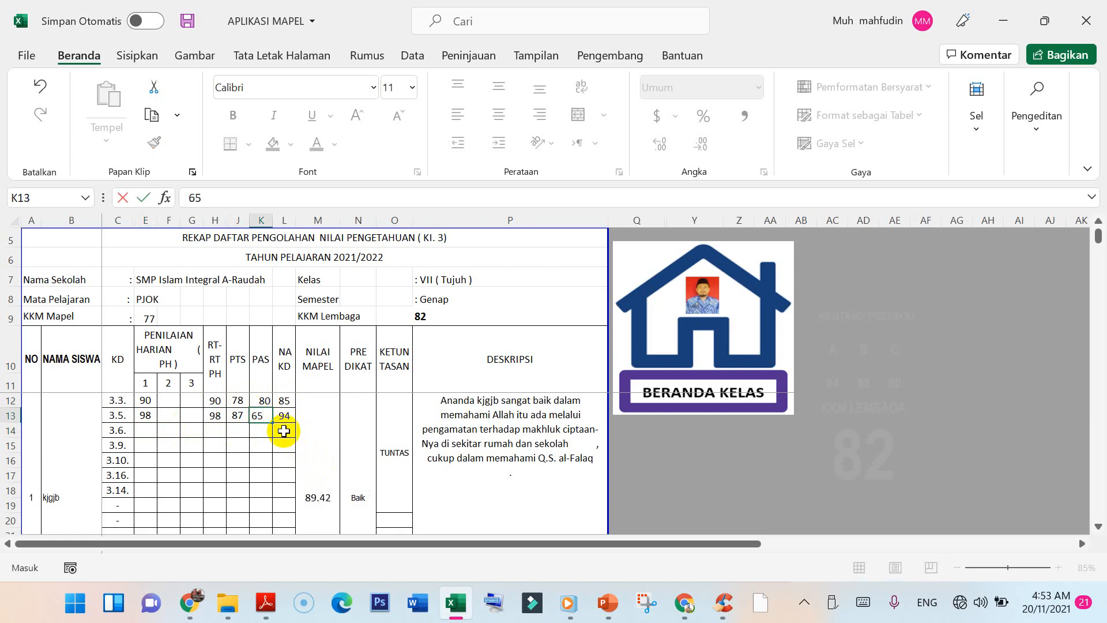
{"action": "left_click", "coordinate": [233, 460]}
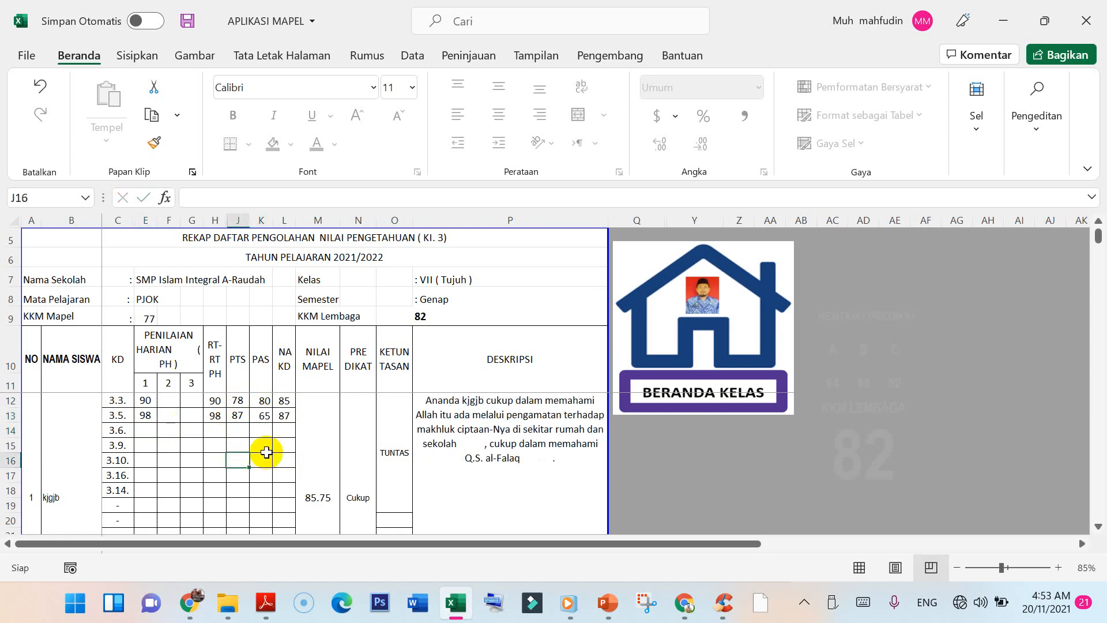
{"action": "scroll", "coordinate": [329, 500], "scroll_direction": "down", "scroll_amount": 1}
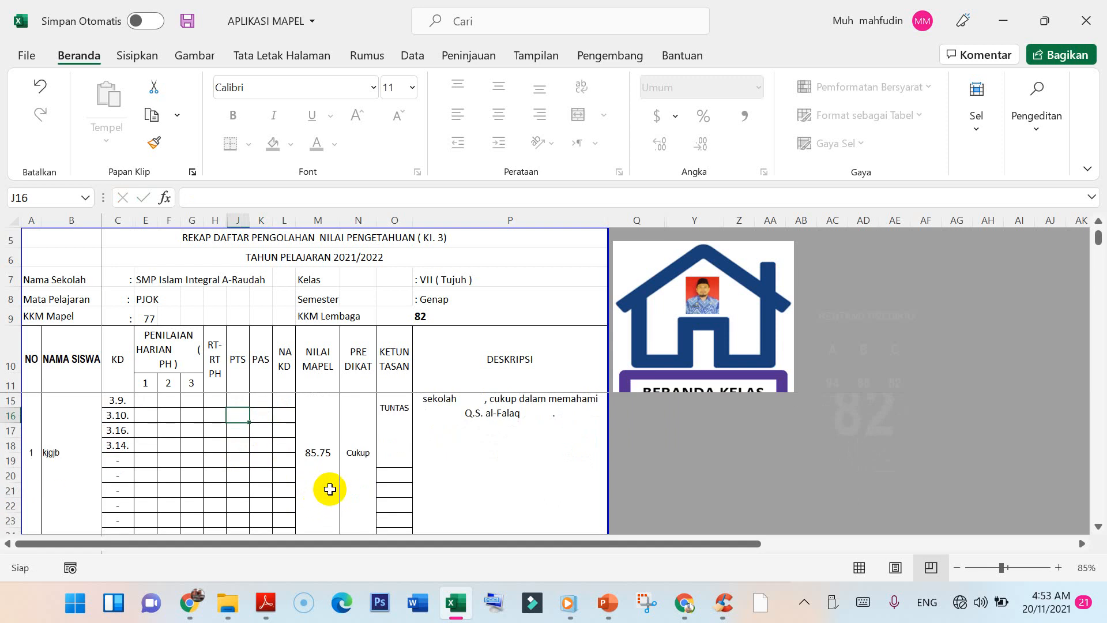
{"action": "scroll", "coordinate": [321, 477], "scroll_direction": "up", "scroll_amount": 1}
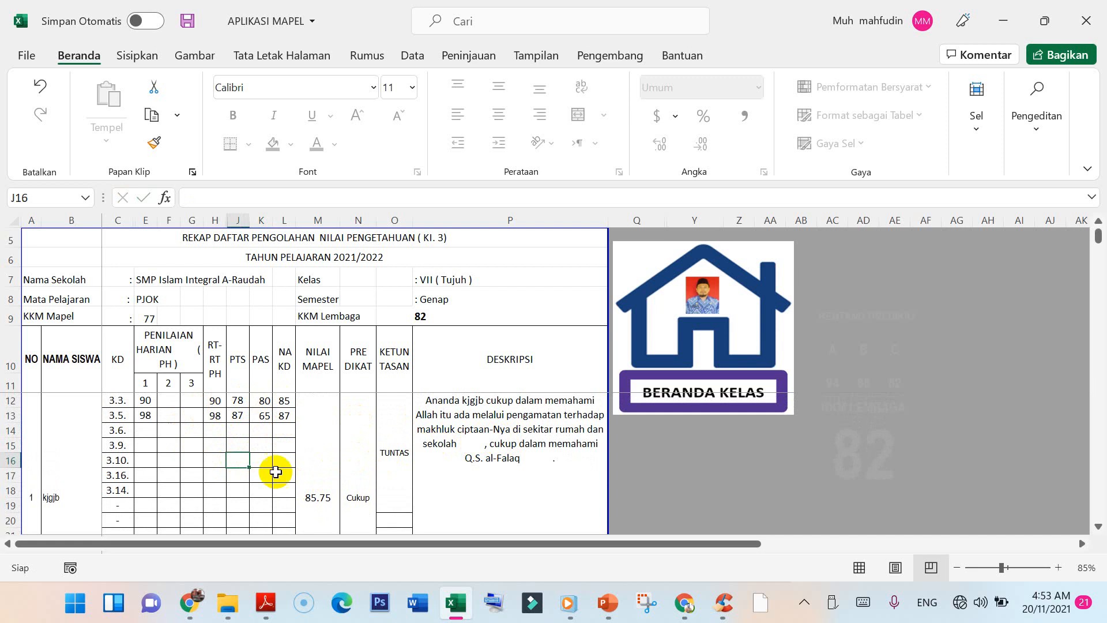
Step: Enter the first student's KD 3.16 scores as 100 for PH 1, 76 for PTS and 90 for PAS
{"action": "left_click", "coordinate": [144, 473]}
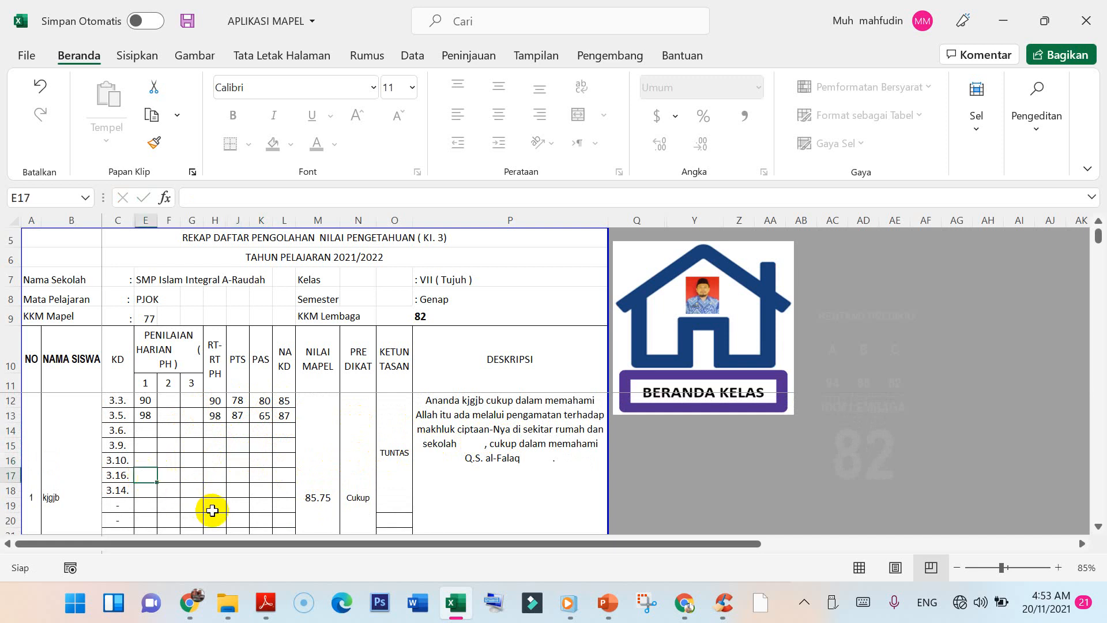
{"action": "type", "text": "100"}
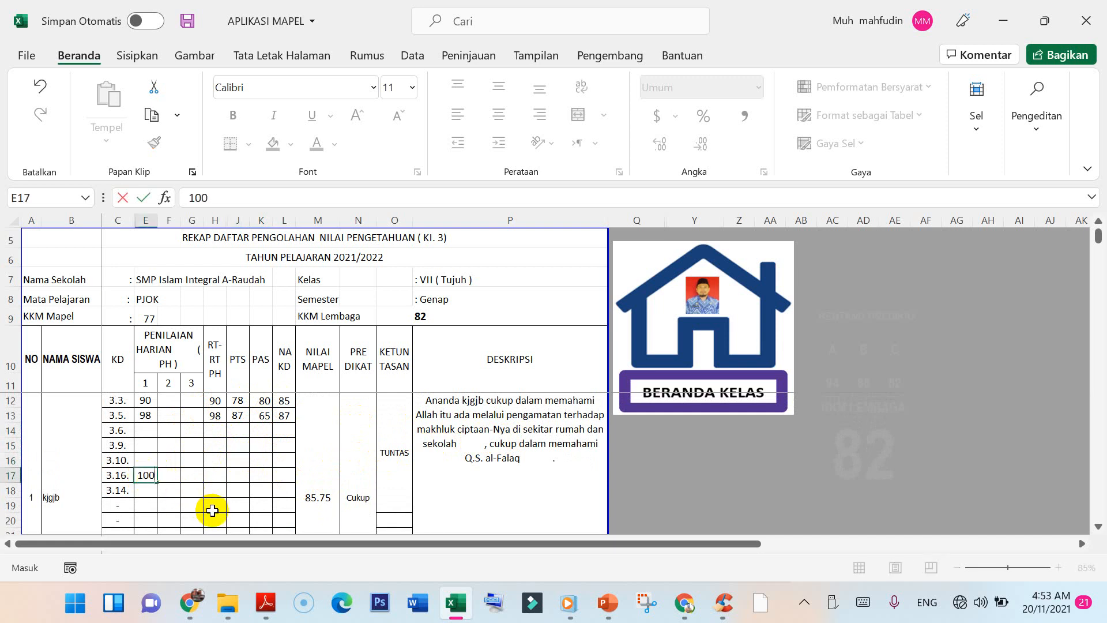
{"action": "key", "text": "Tab"}
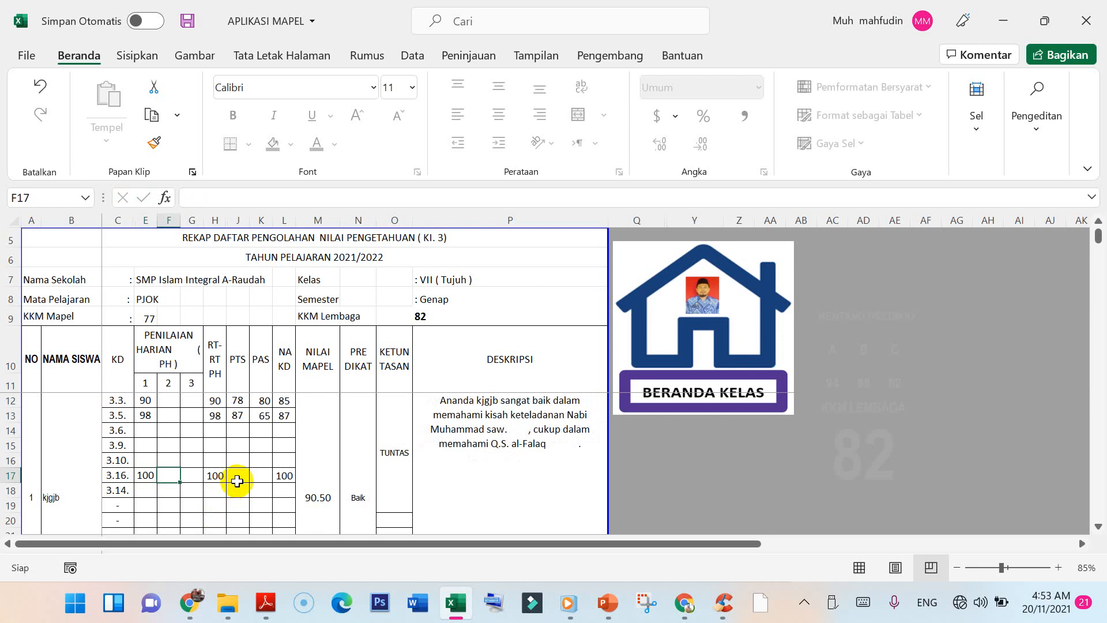
{"action": "left_click", "coordinate": [236, 475]}
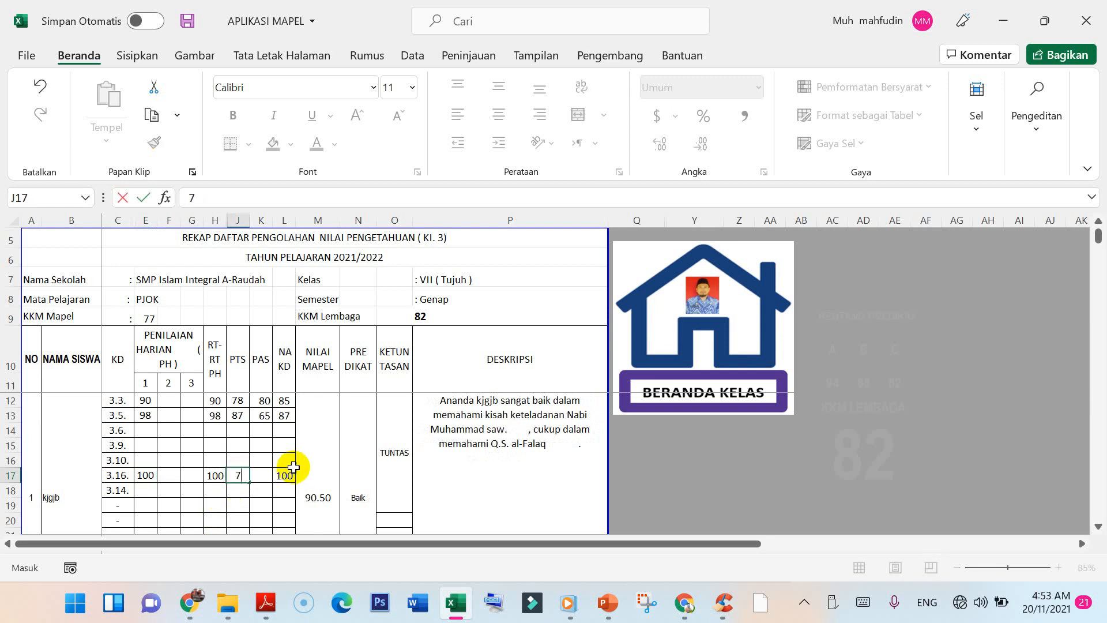
{"action": "type", "text": "76"}
{"action": "key", "text": "Tab"}
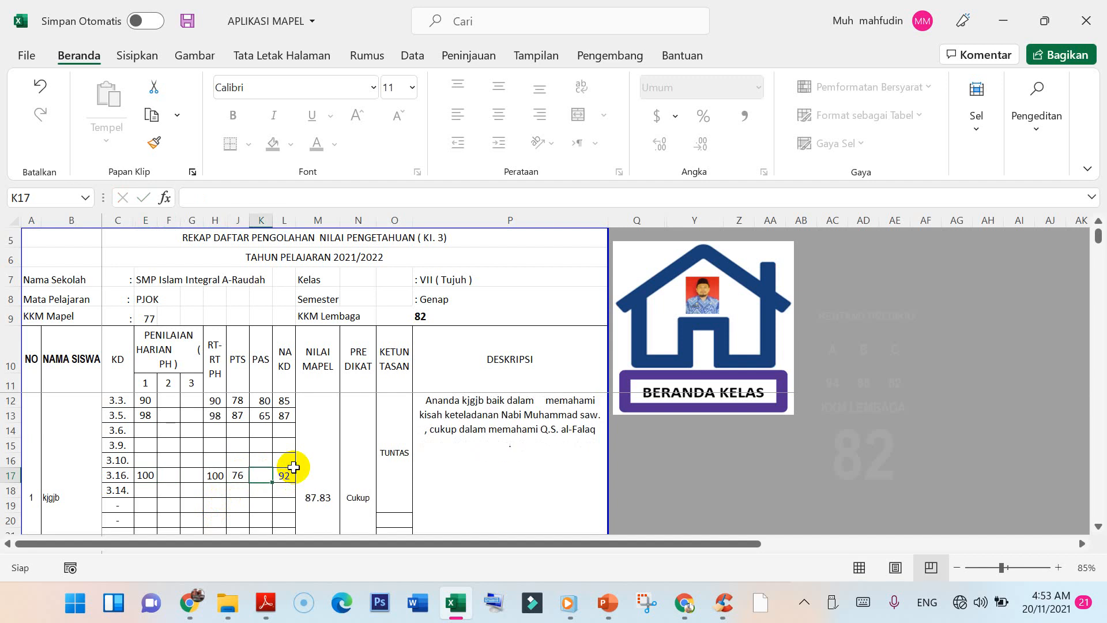
{"action": "type", "text": "90"}
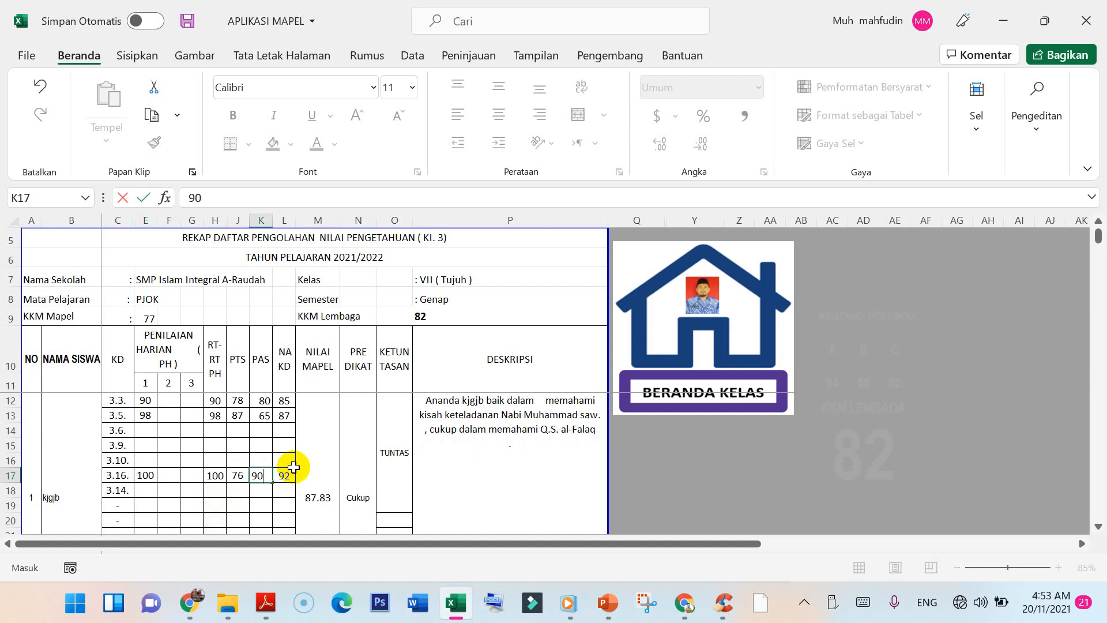
{"action": "key", "text": "Return"}
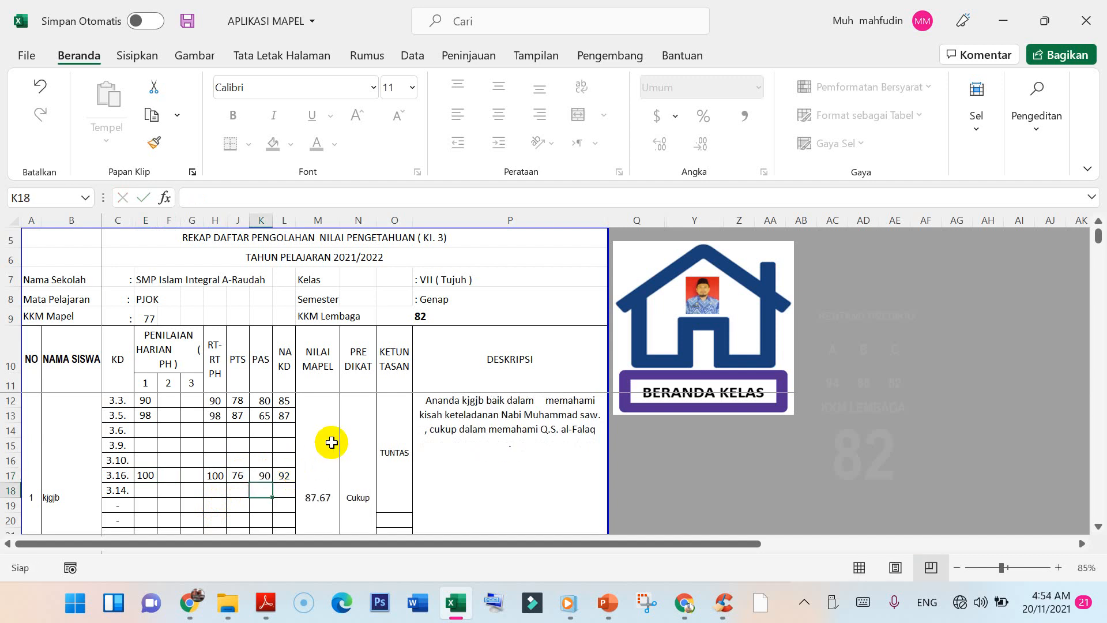
Step: Change the first student's PTS score for KD 3.16 to 90
{"action": "scroll", "coordinate": [320, 450], "scroll_direction": "down", "scroll_amount": 1}
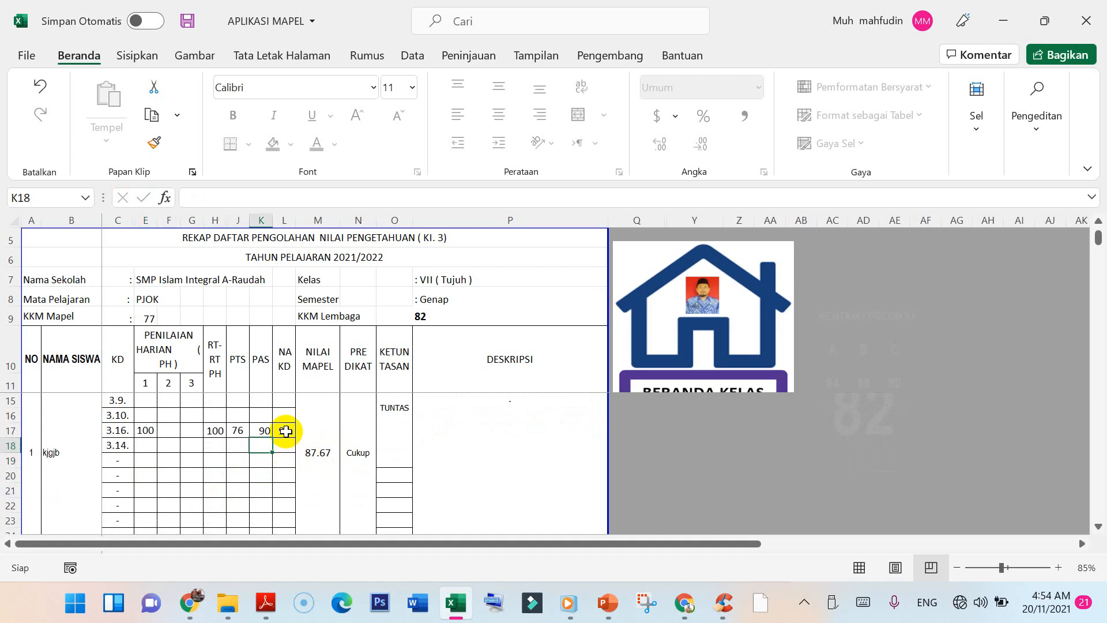
{"action": "left_click", "coordinate": [237, 430]}
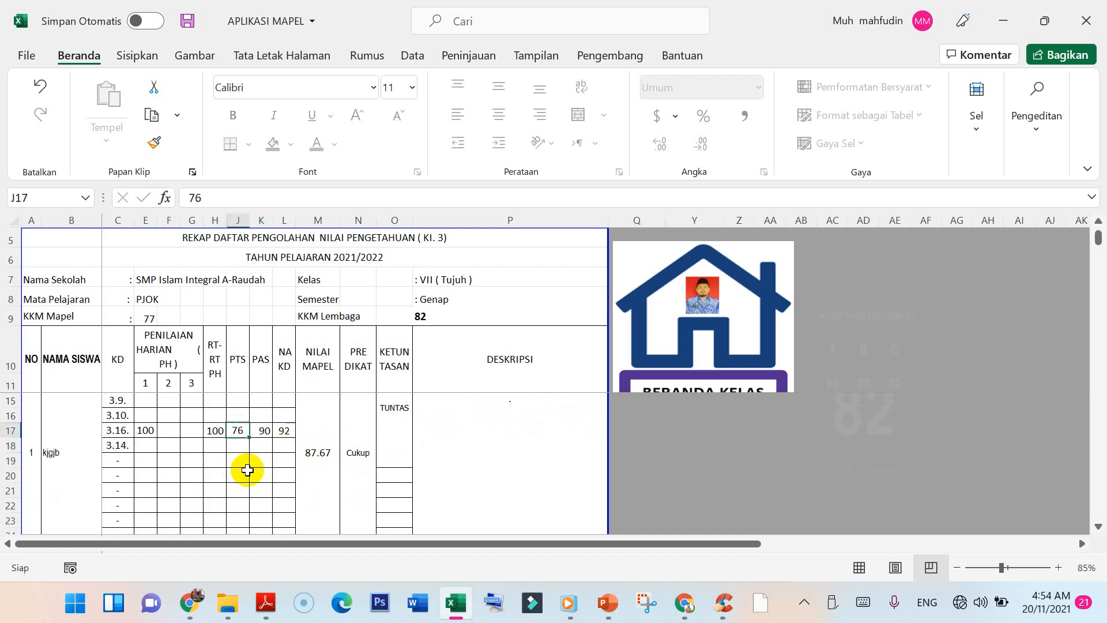
{"action": "type", "text": "90"}
{"action": "key", "text": "Return"}
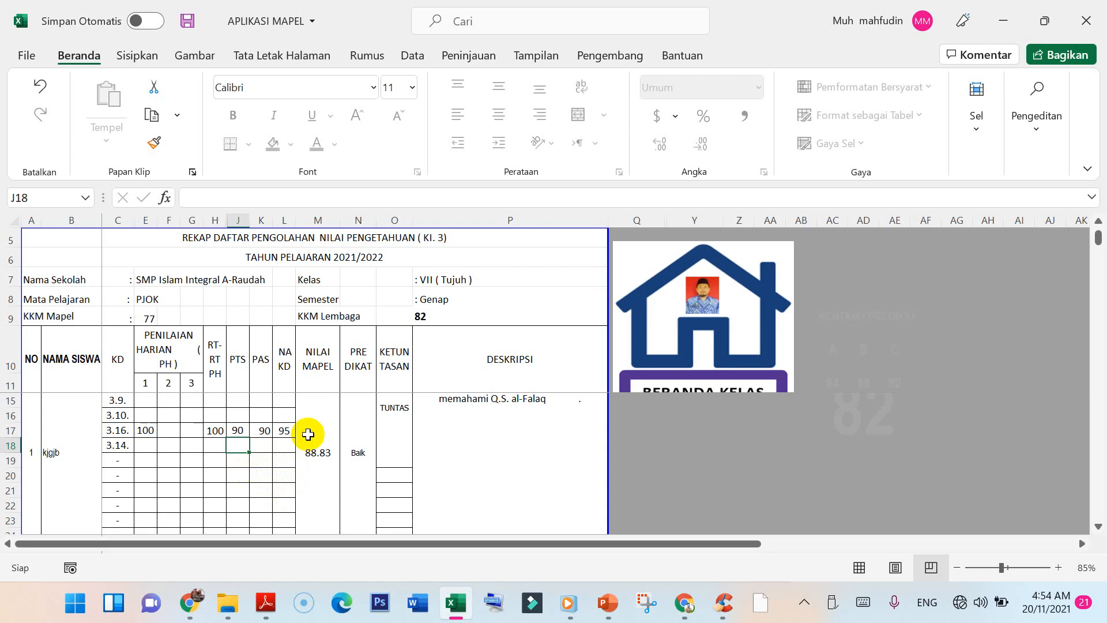
{"action": "scroll", "coordinate": [353, 457], "scroll_direction": "up", "scroll_amount": 1}
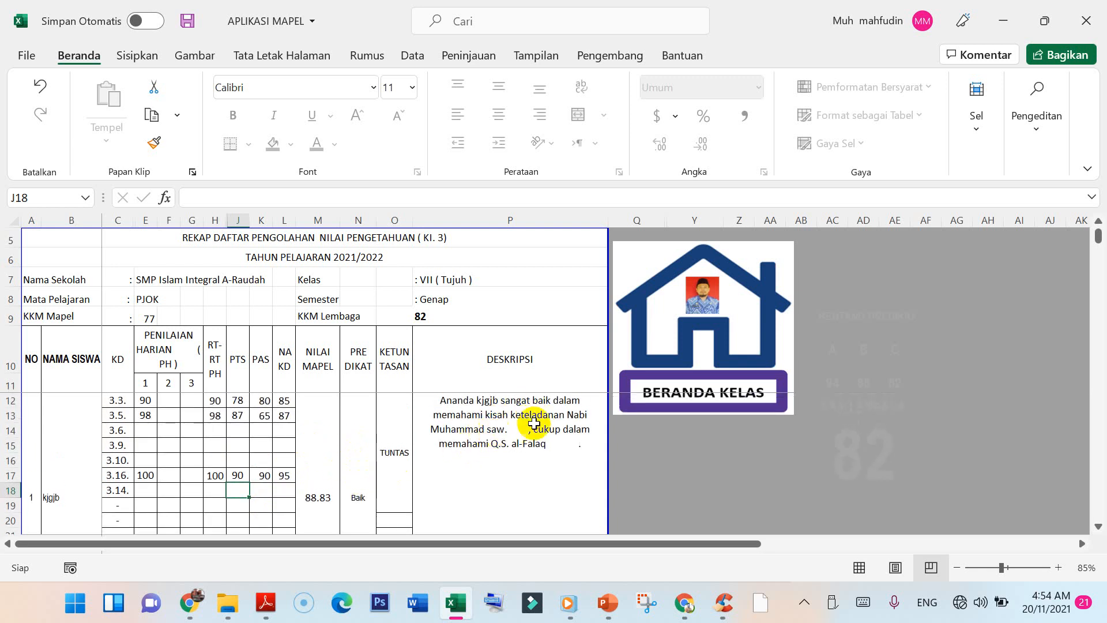
{"action": "left_click", "coordinate": [146, 478]}
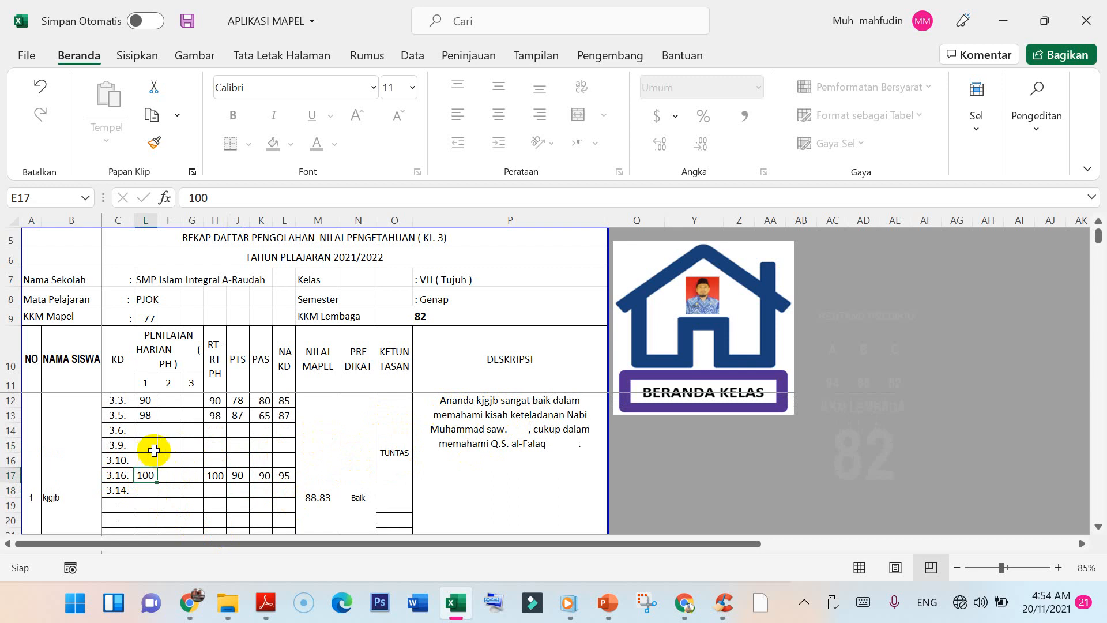
Step: Return to the class home sheet, open HASIL KI. 3 and examine the first student's grade, predicate and description
{"action": "left_click", "coordinate": [710, 312]}
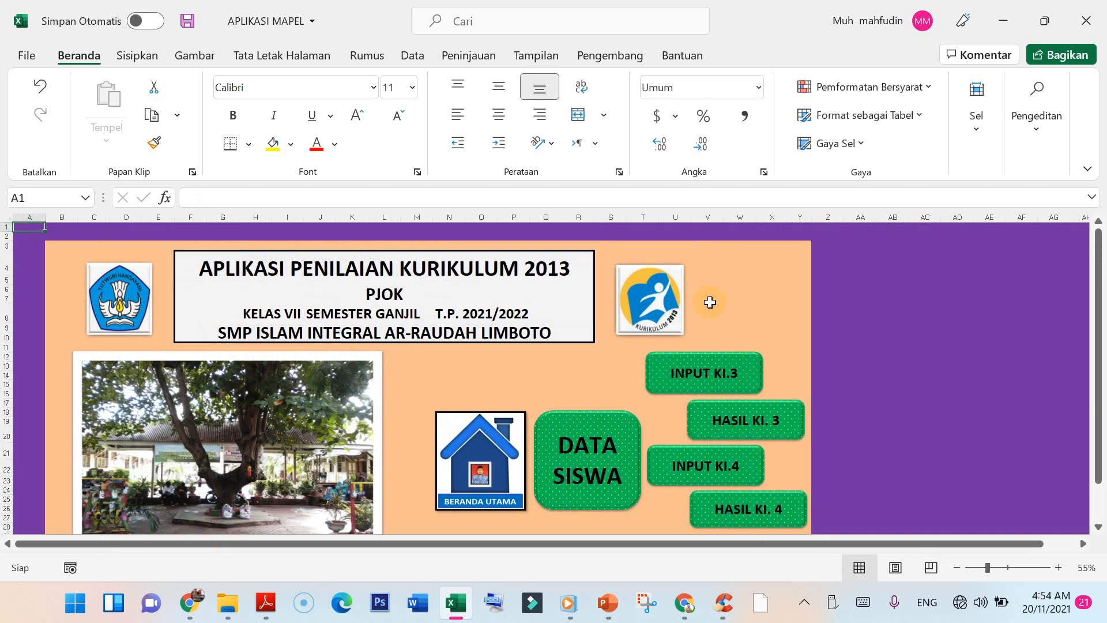
{"action": "left_click", "coordinate": [728, 426]}
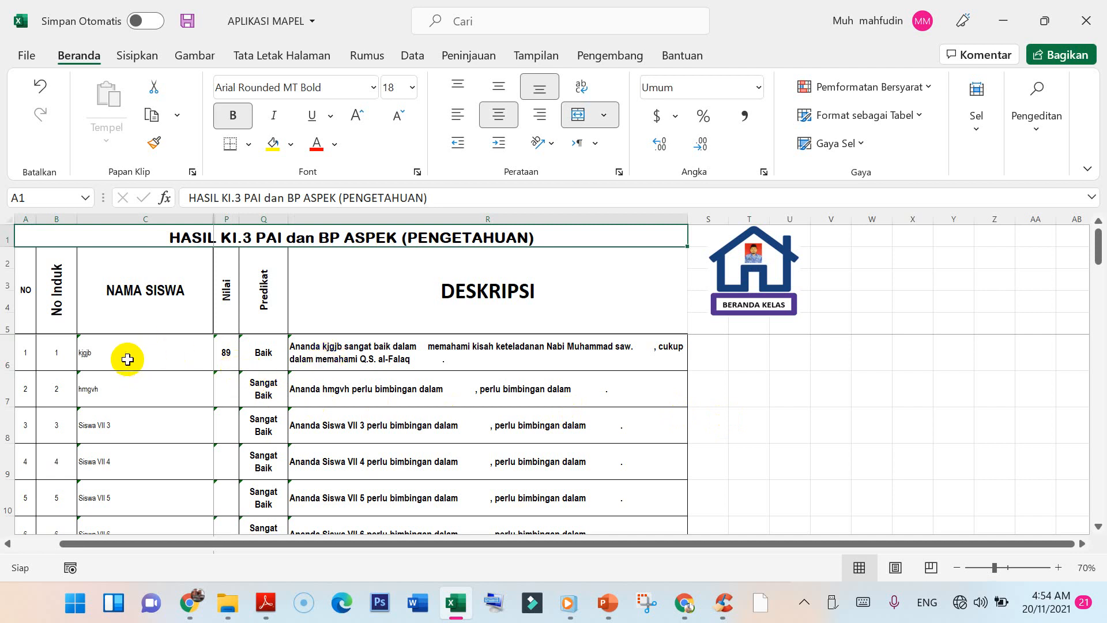
{"action": "left_click_drag", "start_coordinate": [128, 356], "coordinate": [321, 345]}
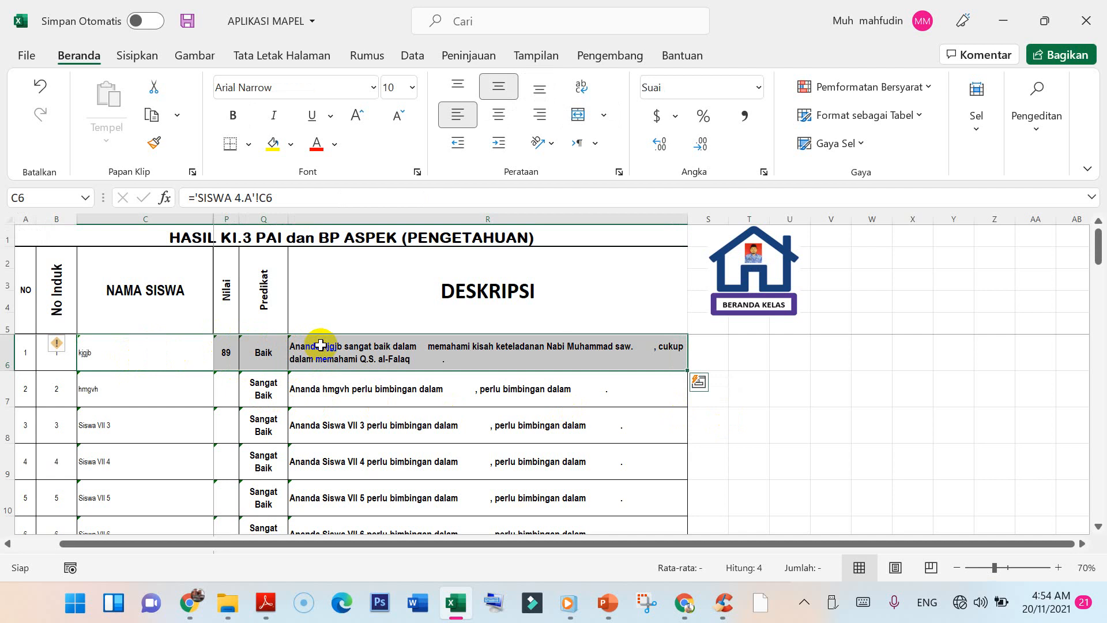
Step: Open the INPUT KI.4 sheet from the class home sheet and go to the first student's score block at row 11
{"action": "left_click", "coordinate": [753, 254]}
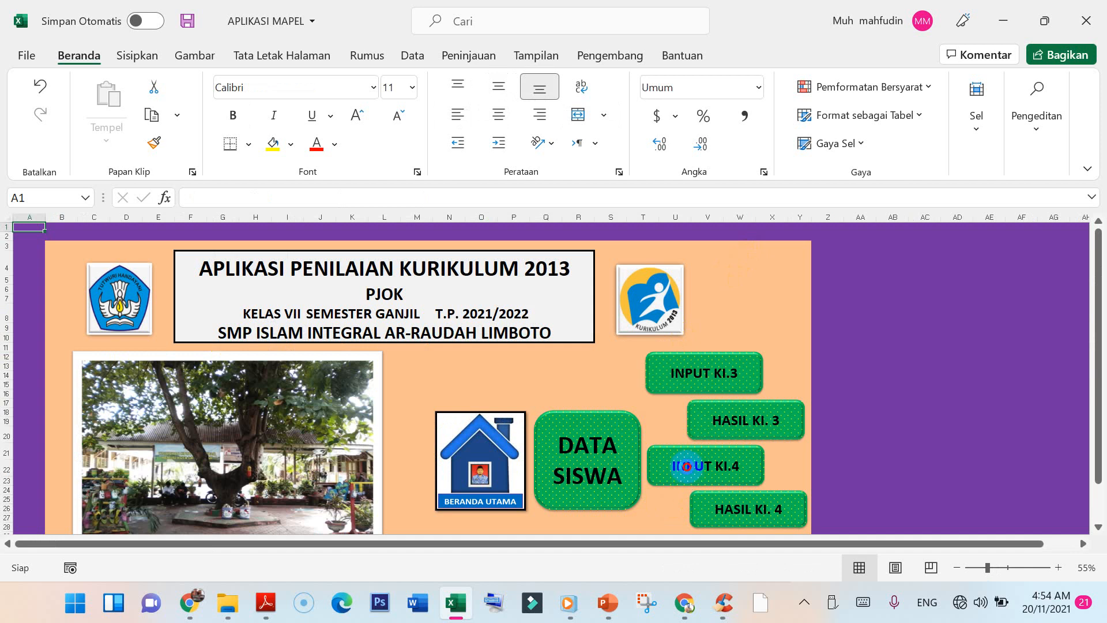
{"action": "left_click", "coordinate": [669, 460]}
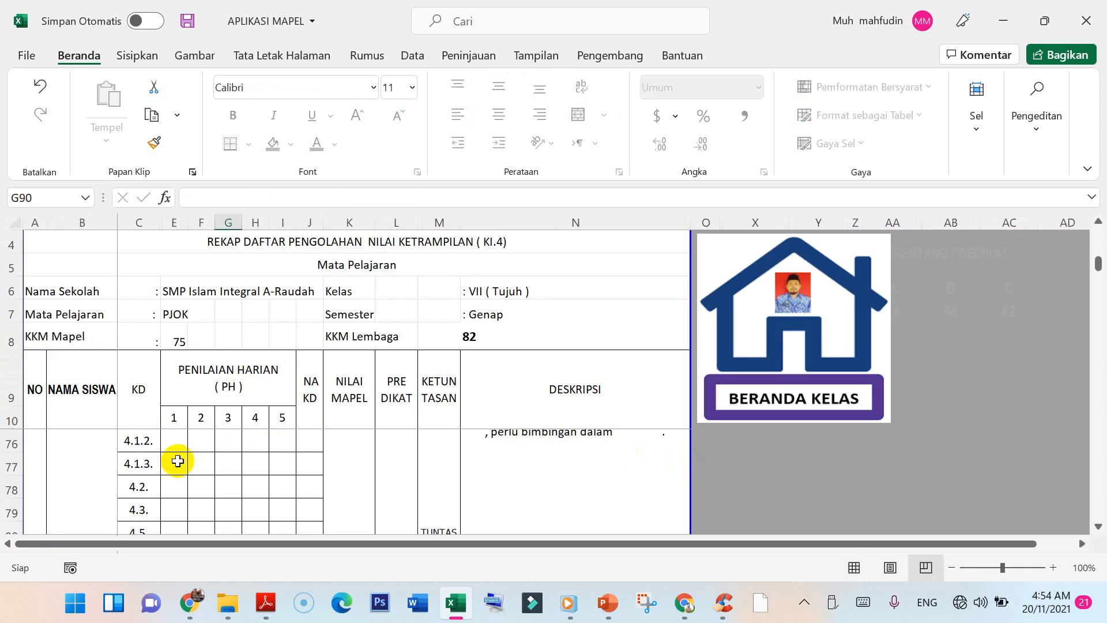
{"action": "scroll", "coordinate": [172, 458], "scroll_direction": "up", "scroll_amount": 2}
{"action": "scroll", "coordinate": [173, 458], "scroll_direction": "up", "scroll_amount": 3}
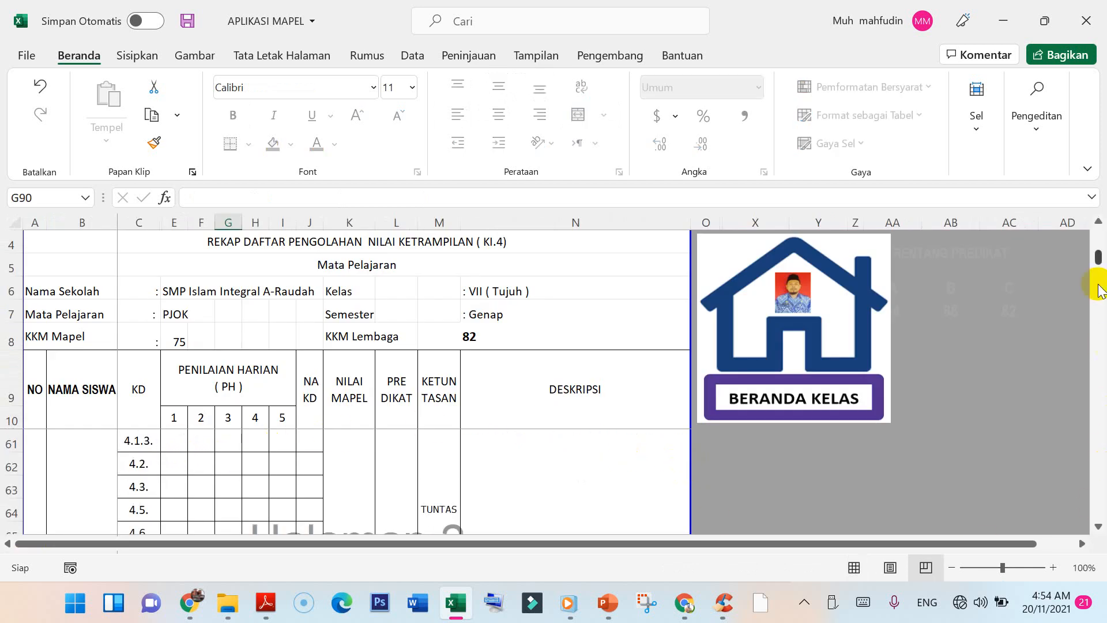
{"action": "left_click_drag", "start_coordinate": [1098, 252], "coordinate": [1095, 216]}
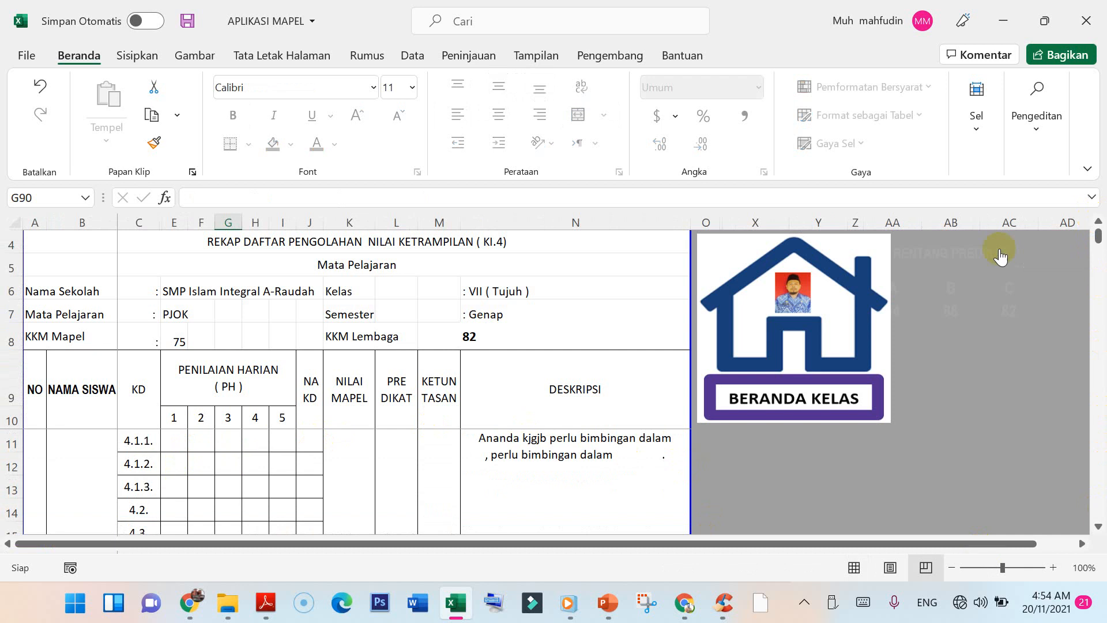
Step: Examine the first student's daily assessment cells (PH 1 to 5) for KD 4.1.1 to 4.2
{"action": "left_click_drag", "start_coordinate": [172, 440], "coordinate": [283, 505]}
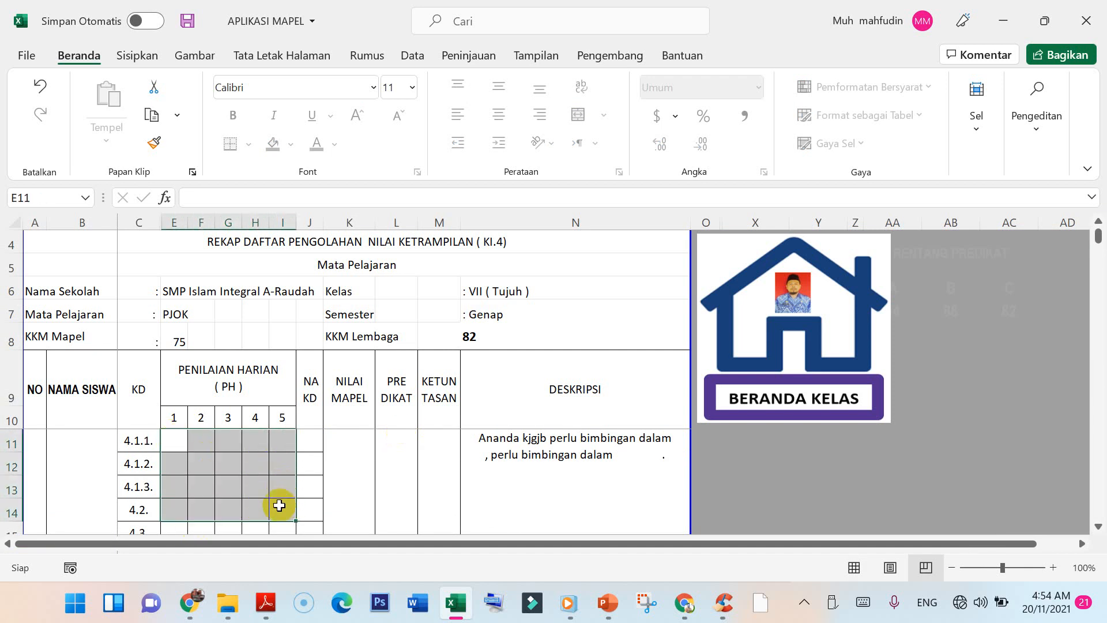
{"action": "left_click", "coordinate": [175, 436]}
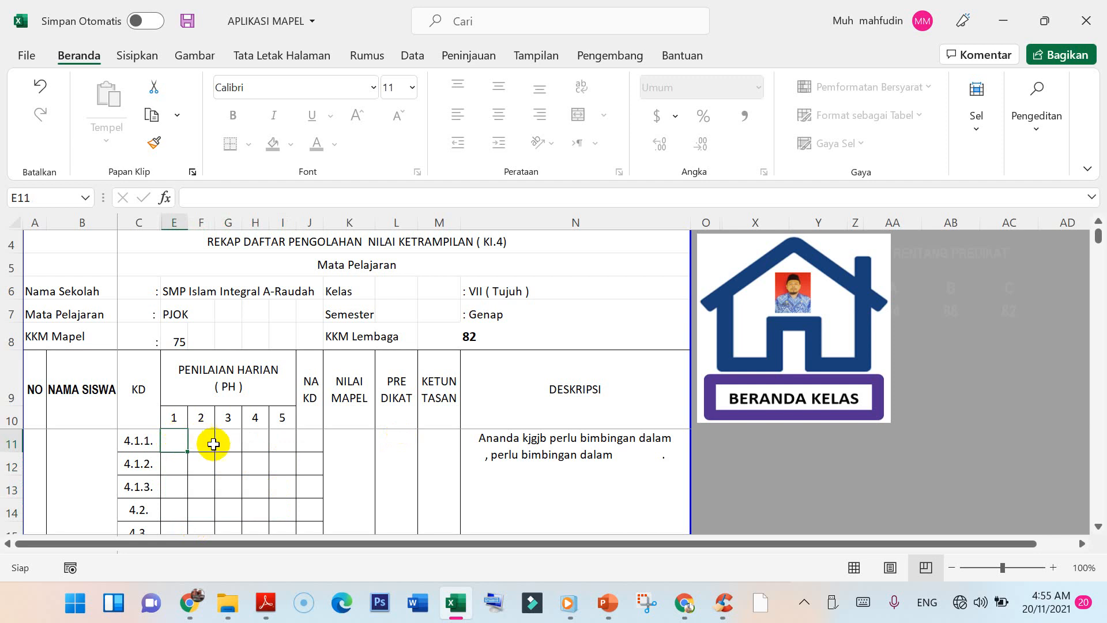
{"action": "left_click_drag", "start_coordinate": [176, 440], "coordinate": [285, 504]}
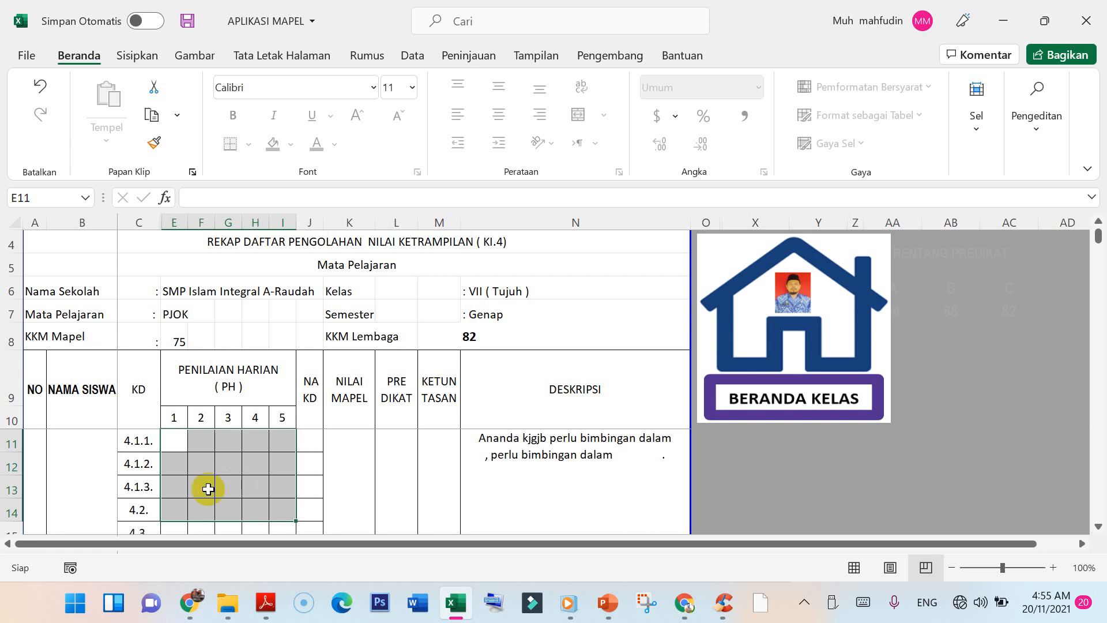
Step: Enter the first student's PH 1 scores: 98 for KD 4.1.1, 87 for KD 4.1.2 and 99 for KD 4.1.3
{"action": "left_click", "coordinate": [183, 442]}
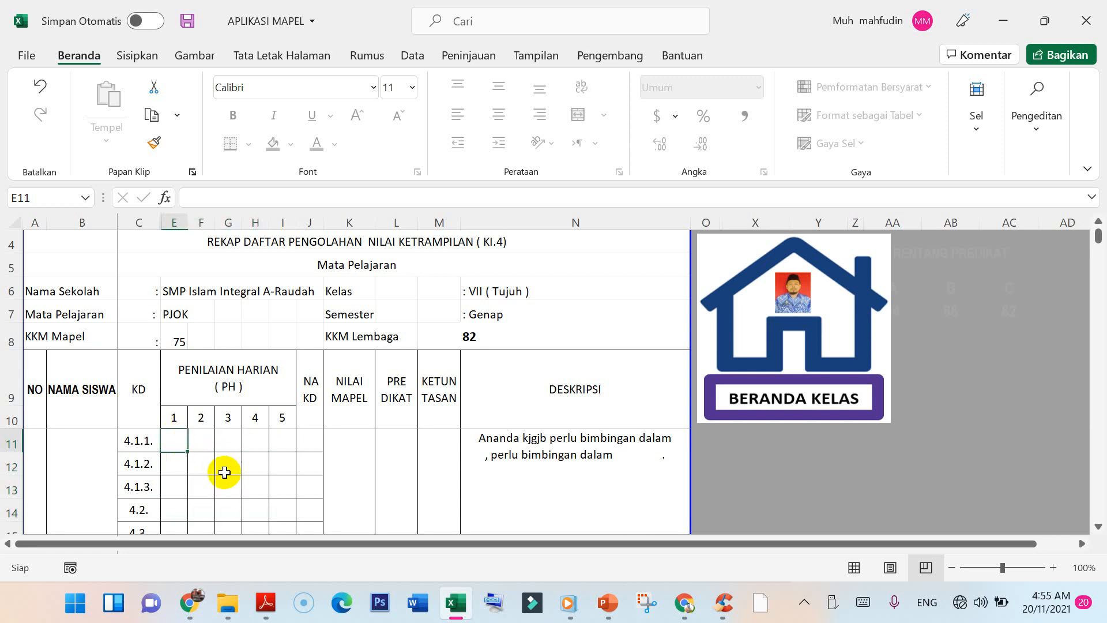
{"action": "type", "text": "98"}
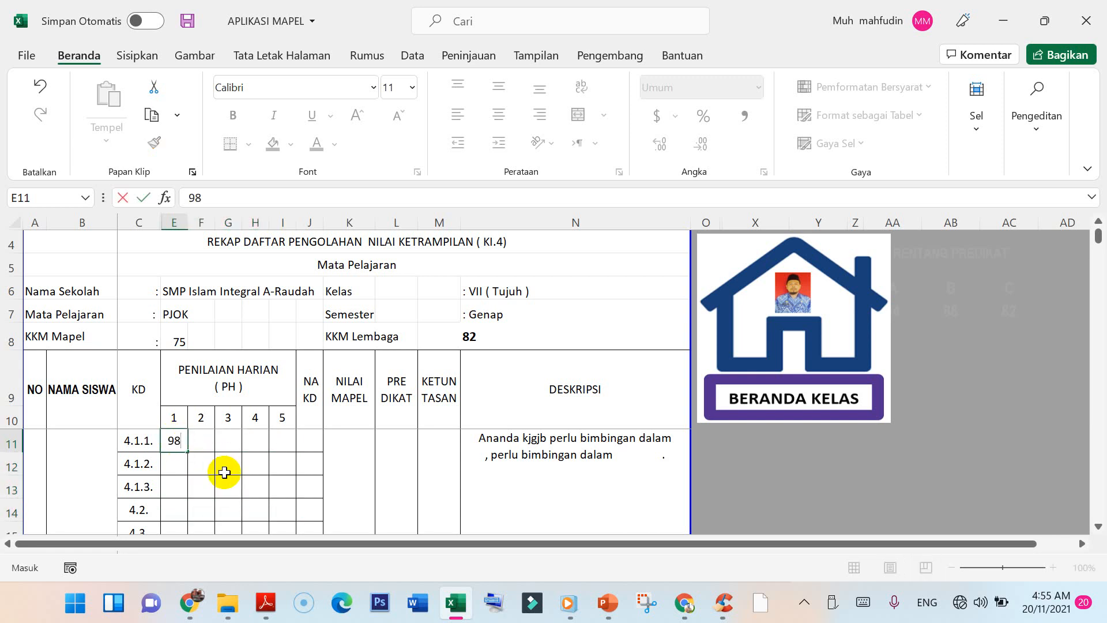
{"action": "key", "text": "Return"}
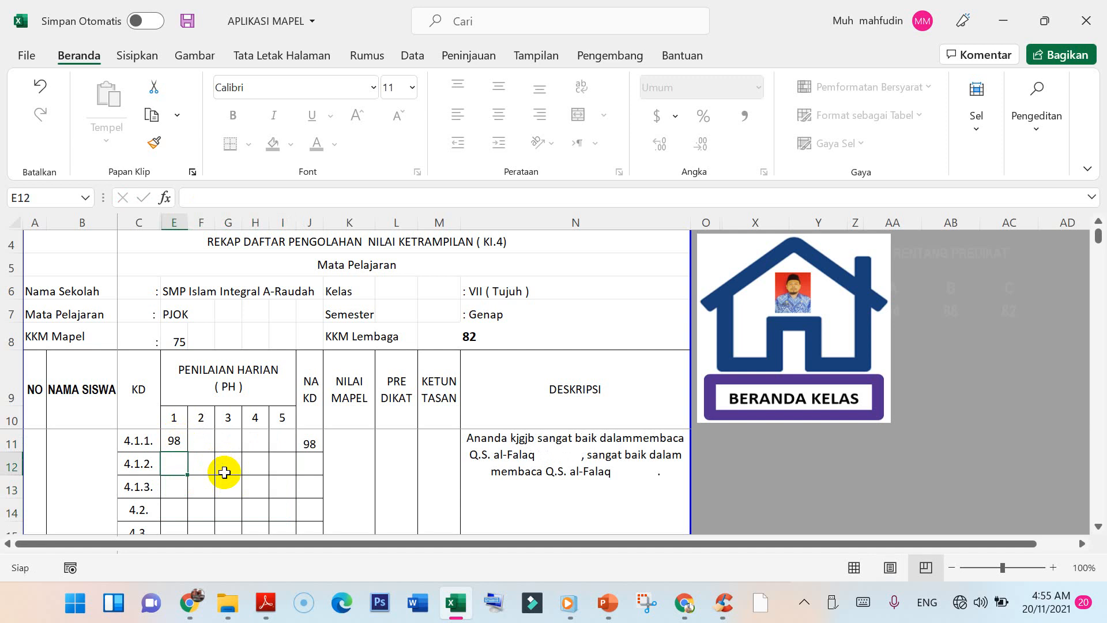
{"action": "type", "text": "87"}
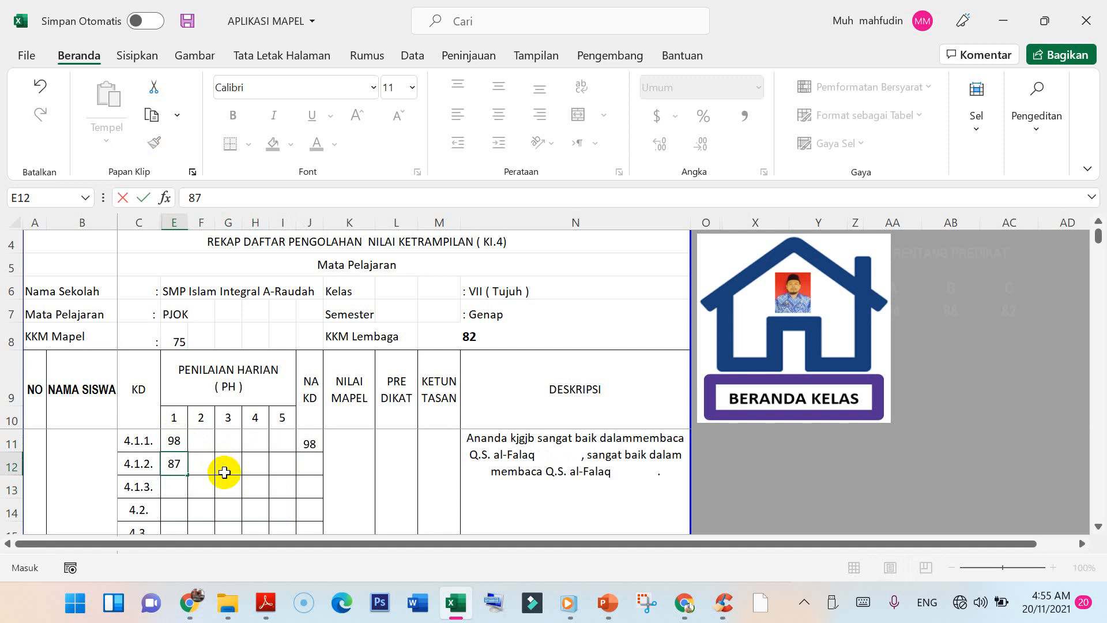
{"action": "key", "text": "Return"}
{"action": "type", "text": "9"}
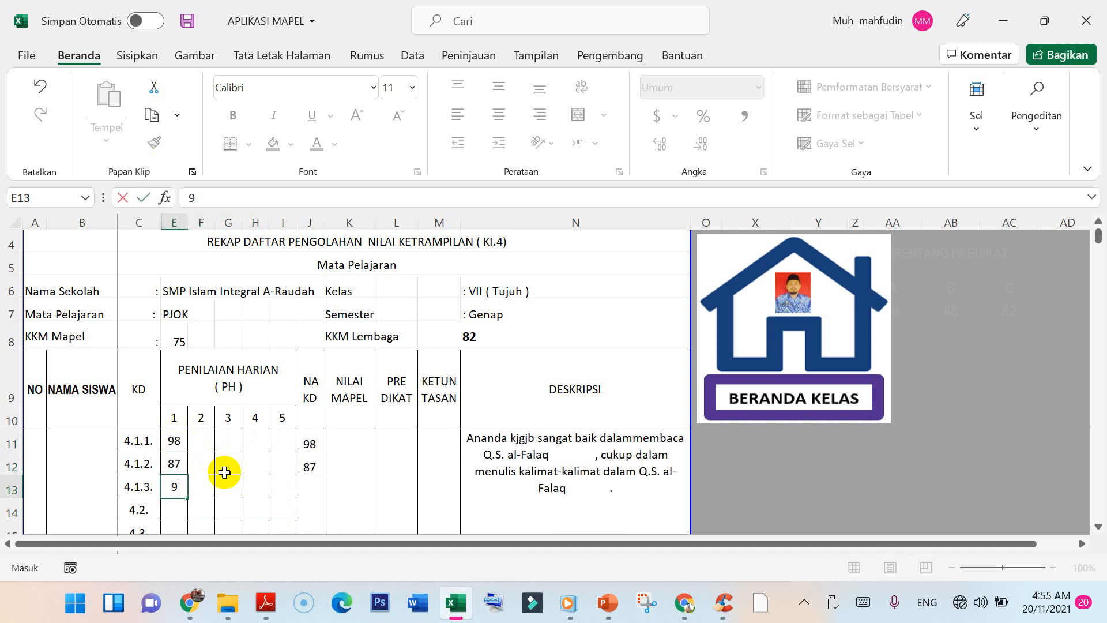
{"action": "type", "text": "9"}
{"action": "key", "text": "Return"}
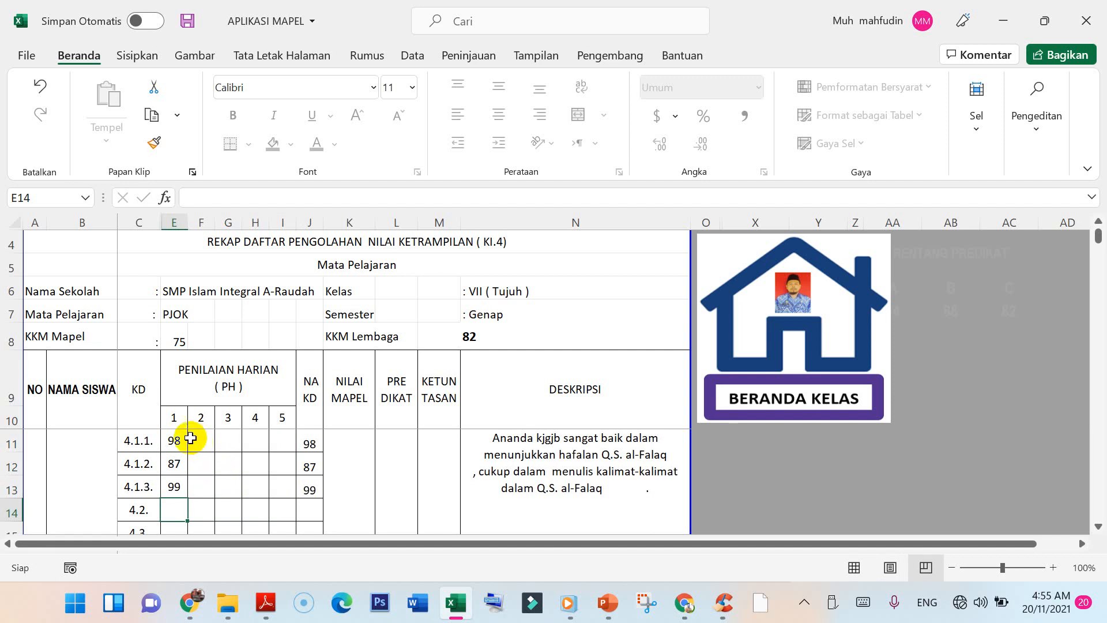
Step: Enter 98 as the first student's PH 2 score for KD 4.1.3 and correct it to 95
{"action": "left_click_drag", "start_coordinate": [171, 442], "coordinate": [276, 512]}
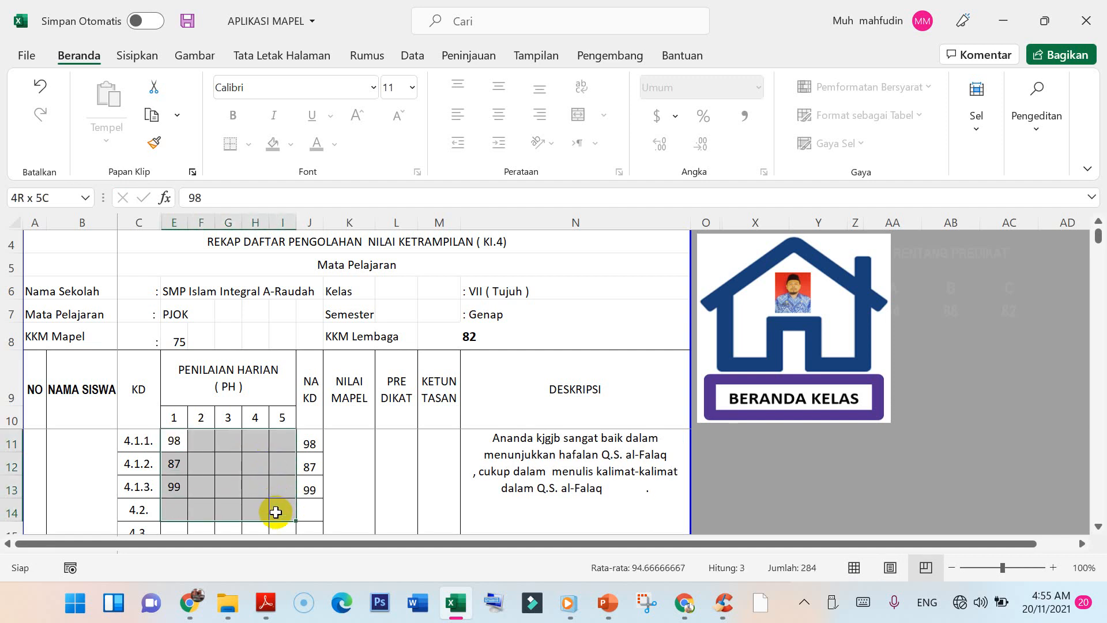
{"action": "left_click", "coordinate": [199, 487]}
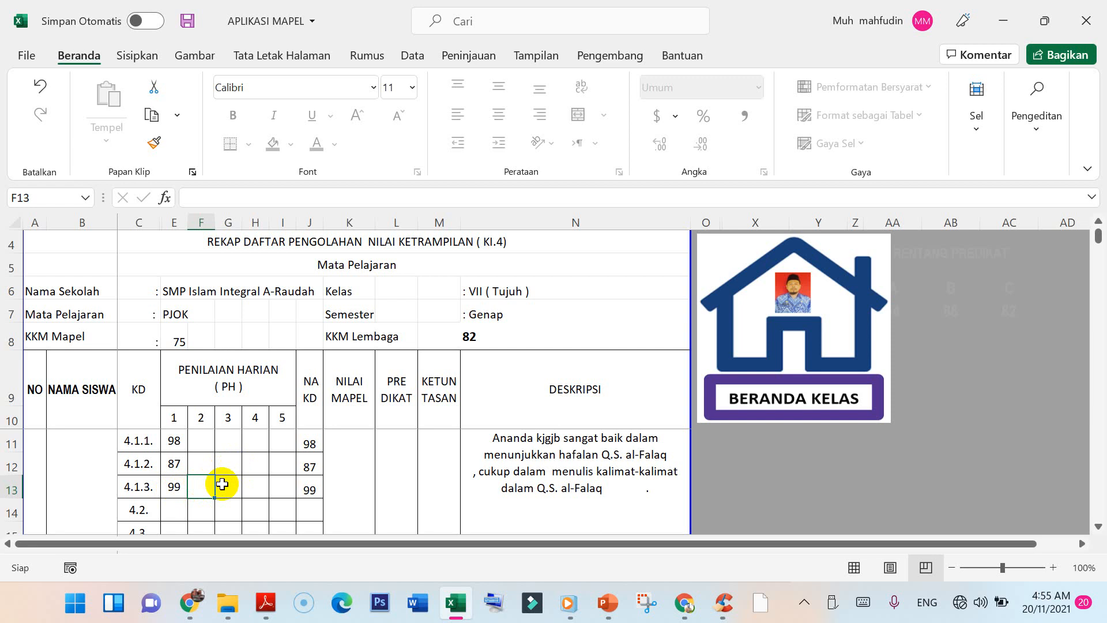
{"action": "type", "text": "98"}
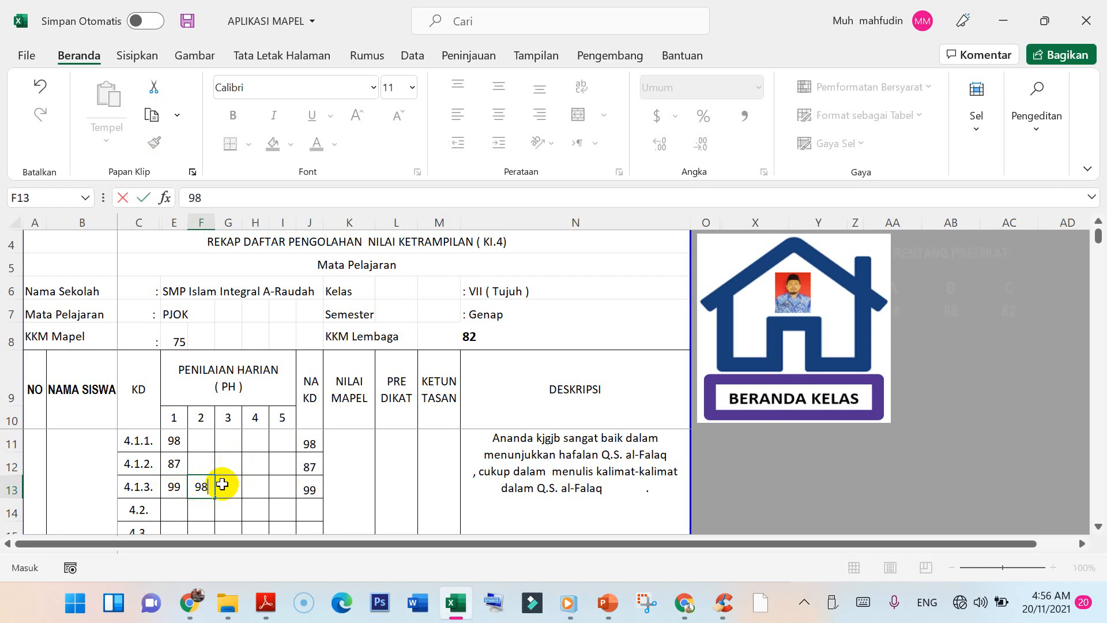
{"action": "left_click", "coordinate": [254, 445]}
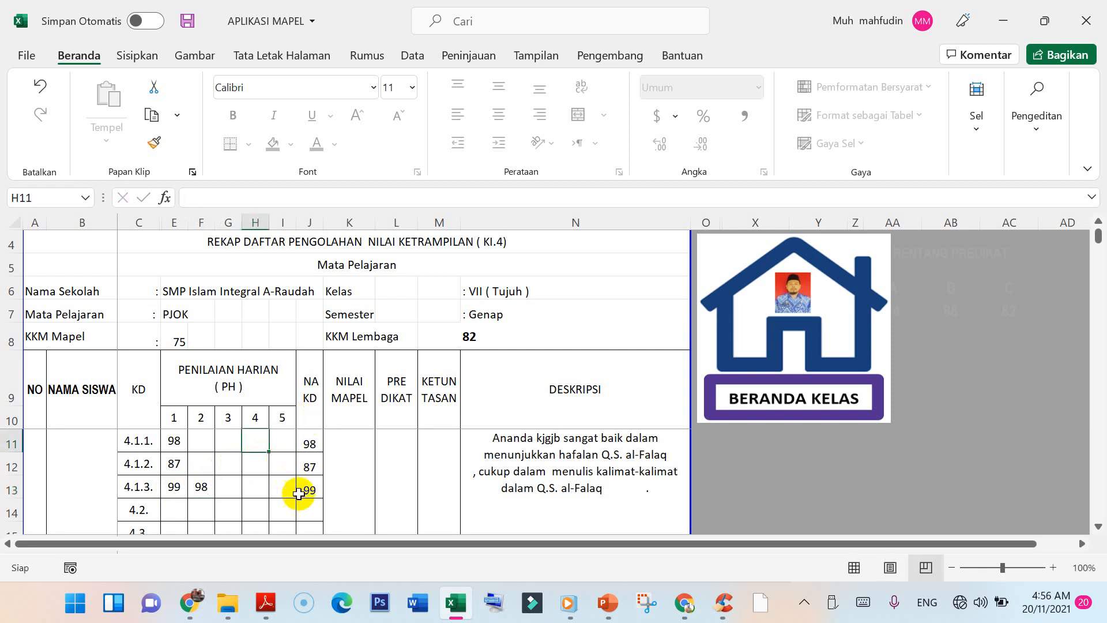
{"action": "left_click", "coordinate": [206, 487]}
{"action": "type", "text": "95"}
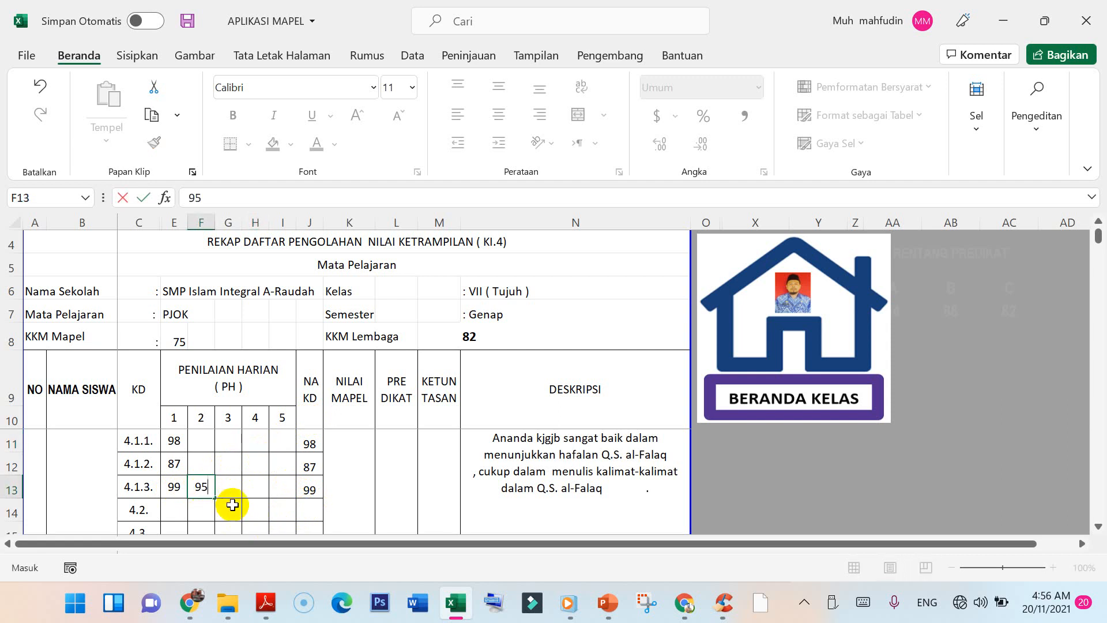
{"action": "key", "text": "Return"}
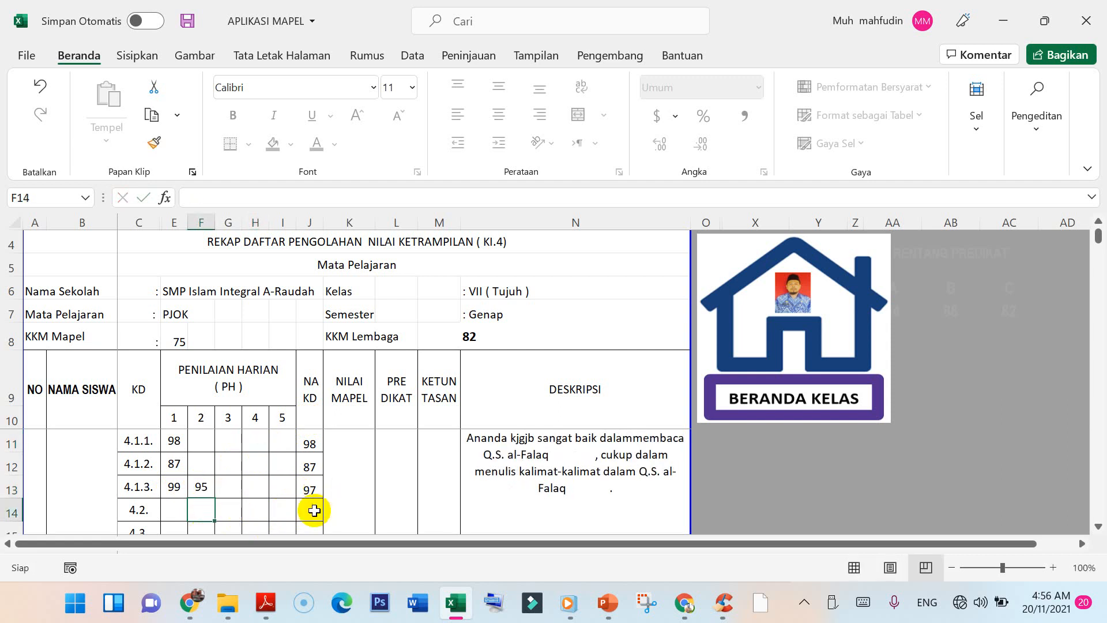
{"action": "left_click_drag", "start_coordinate": [177, 445], "coordinate": [265, 501]}
{"action": "scroll", "coordinate": [264, 501], "scroll_direction": "down", "scroll_amount": 2}
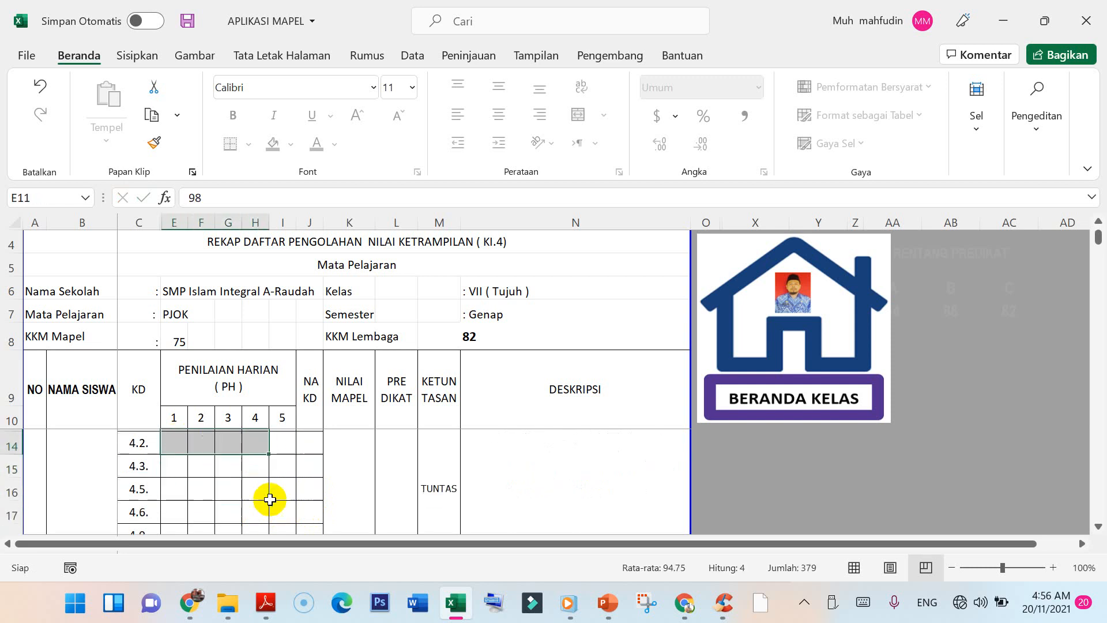
{"action": "scroll", "coordinate": [259, 501], "scroll_direction": "up", "scroll_amount": 2}
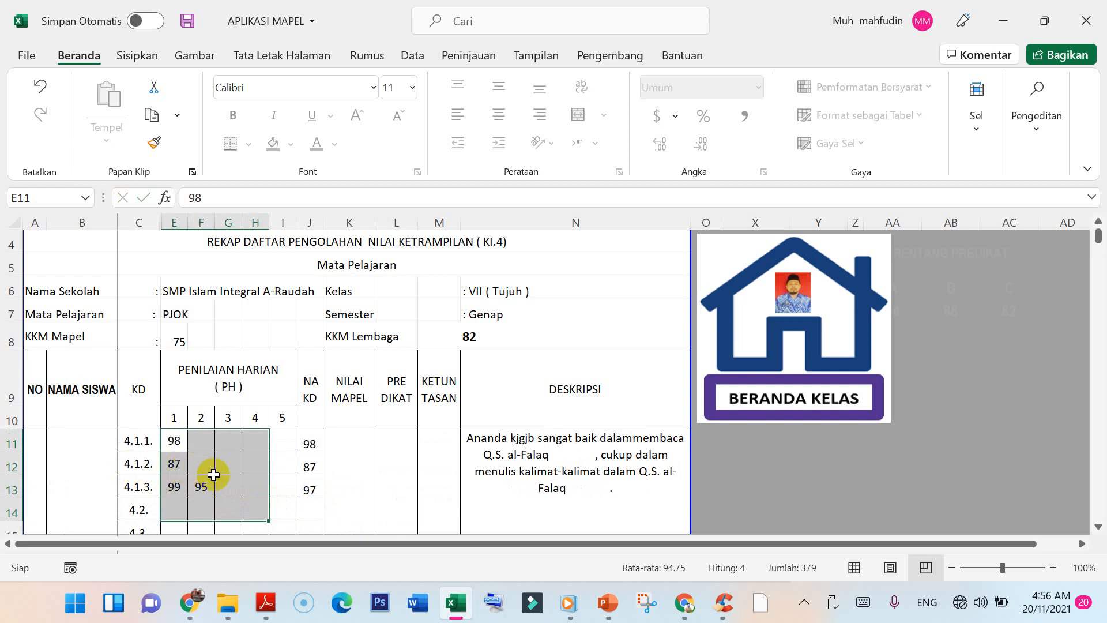
Step: Return to the class home sheet, open HASIL KI. 4 and examine the first student's grade, predicate and description
{"action": "left_click", "coordinate": [800, 295]}
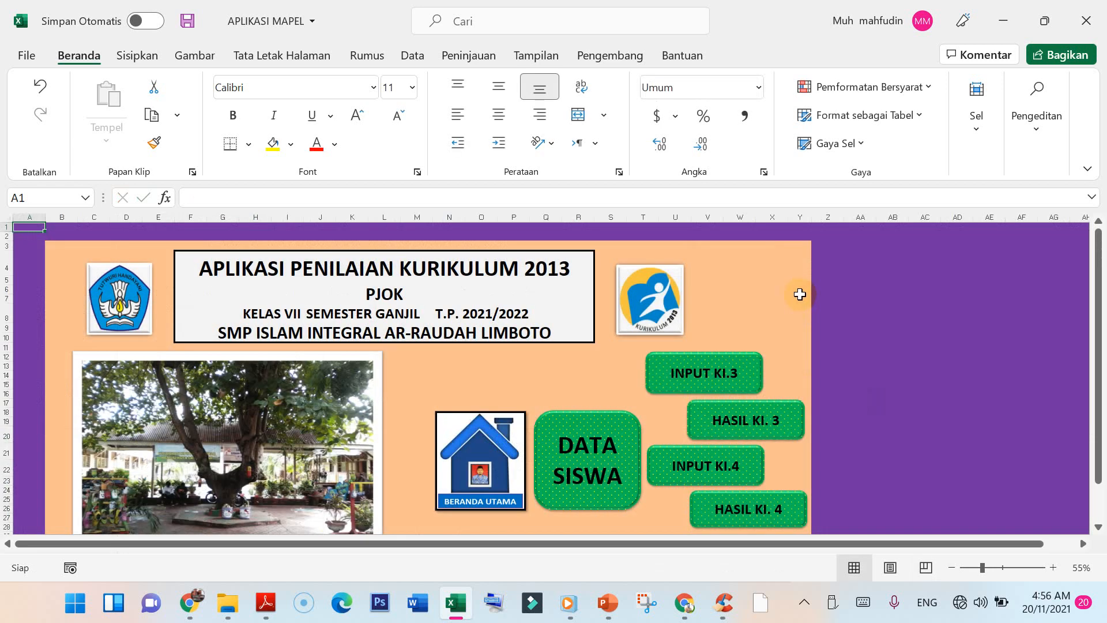
{"action": "left_click", "coordinate": [741, 518]}
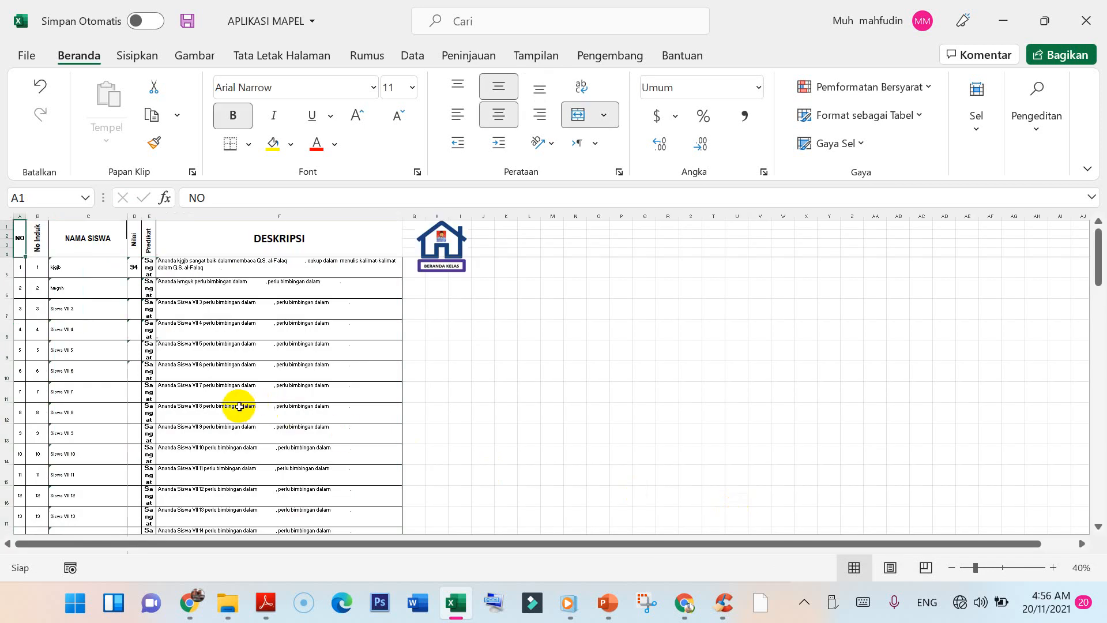
{"action": "left_click", "coordinate": [1003, 568]}
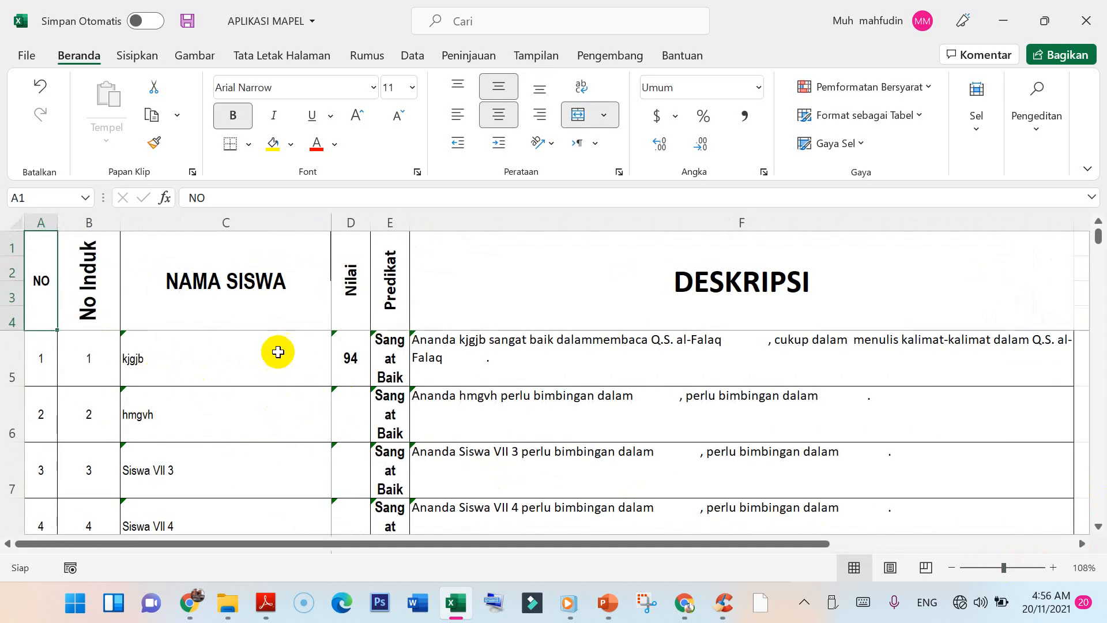
{"action": "left_click_drag", "start_coordinate": [319, 361], "coordinate": [500, 351]}
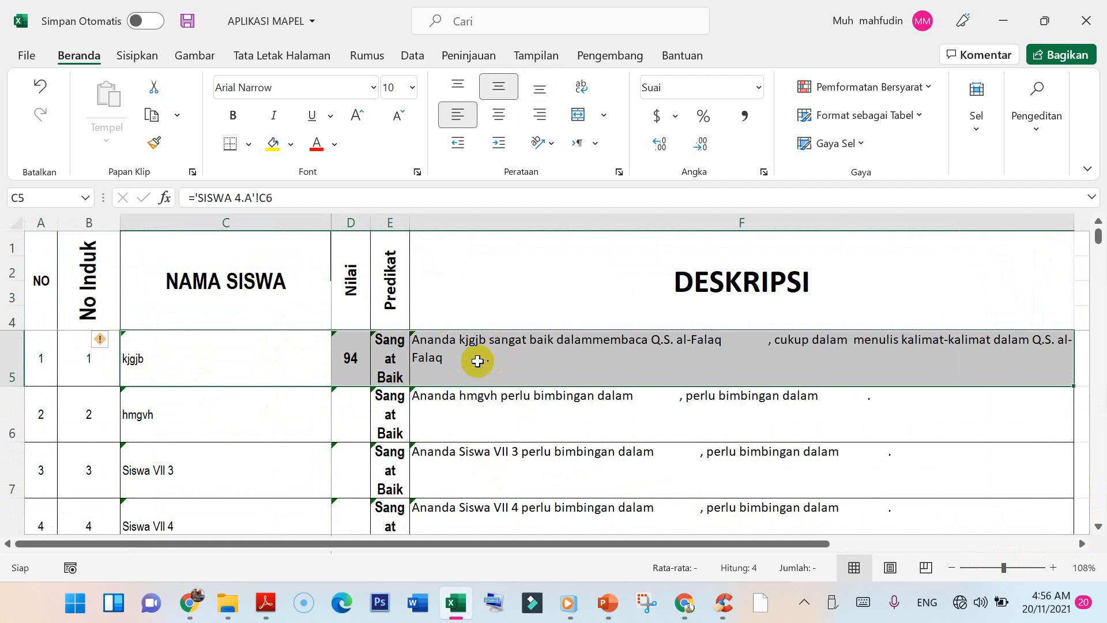
Step: Copy the first student's grade, predicate and description (D5:F5) and paste them into a new blank Word document
{"action": "left_click_drag", "start_coordinate": [348, 351], "coordinate": [476, 377]}
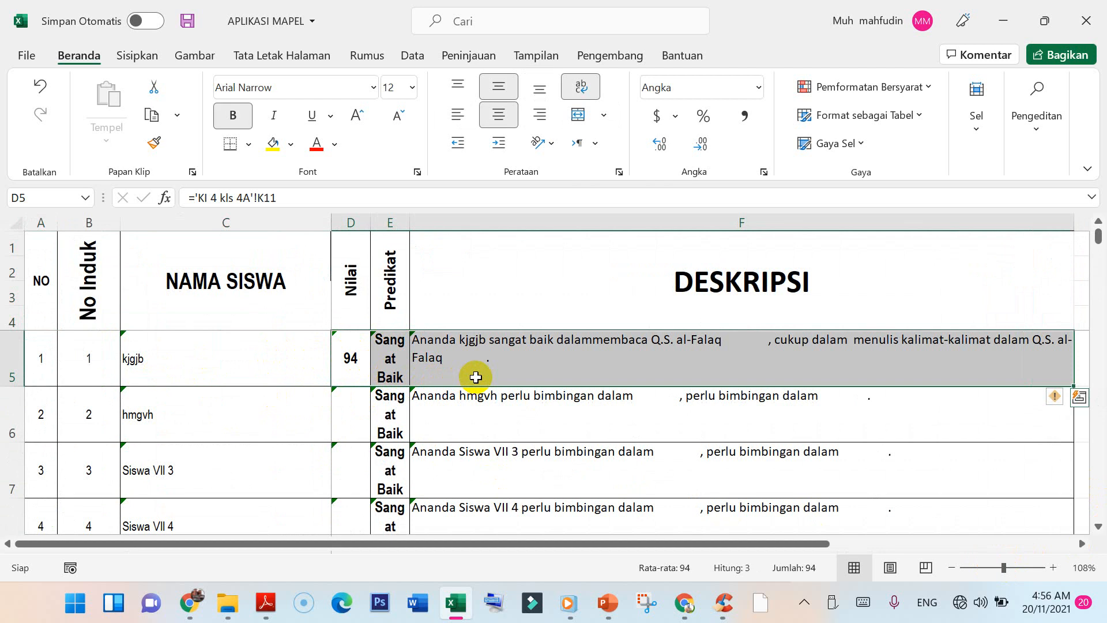
{"action": "key", "text": "ctrl+c"}
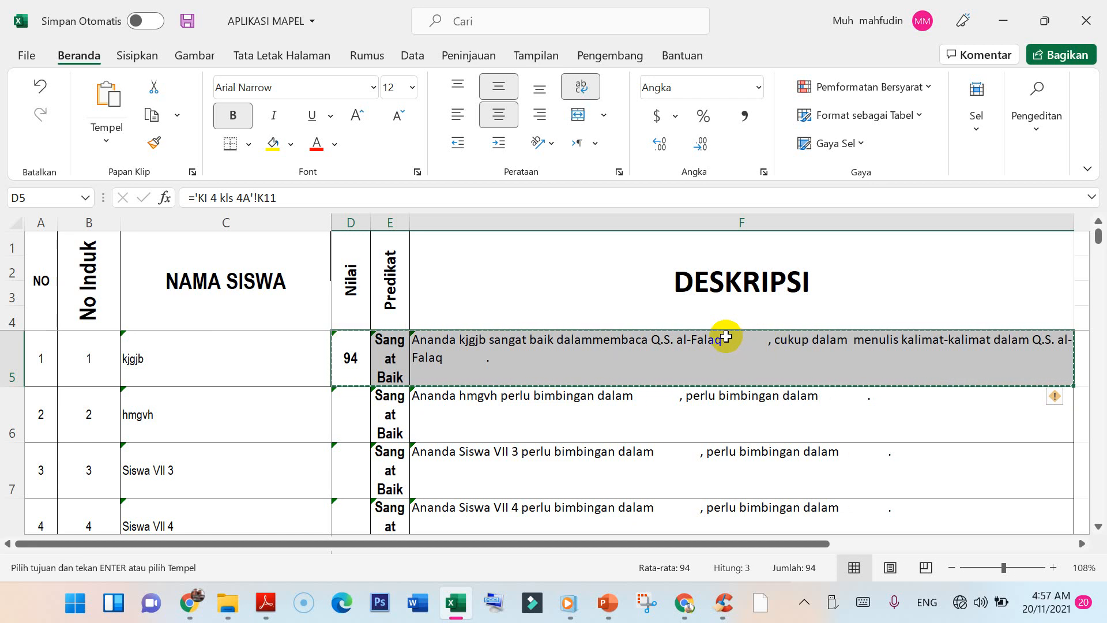
{"action": "left_click", "coordinate": [416, 604]}
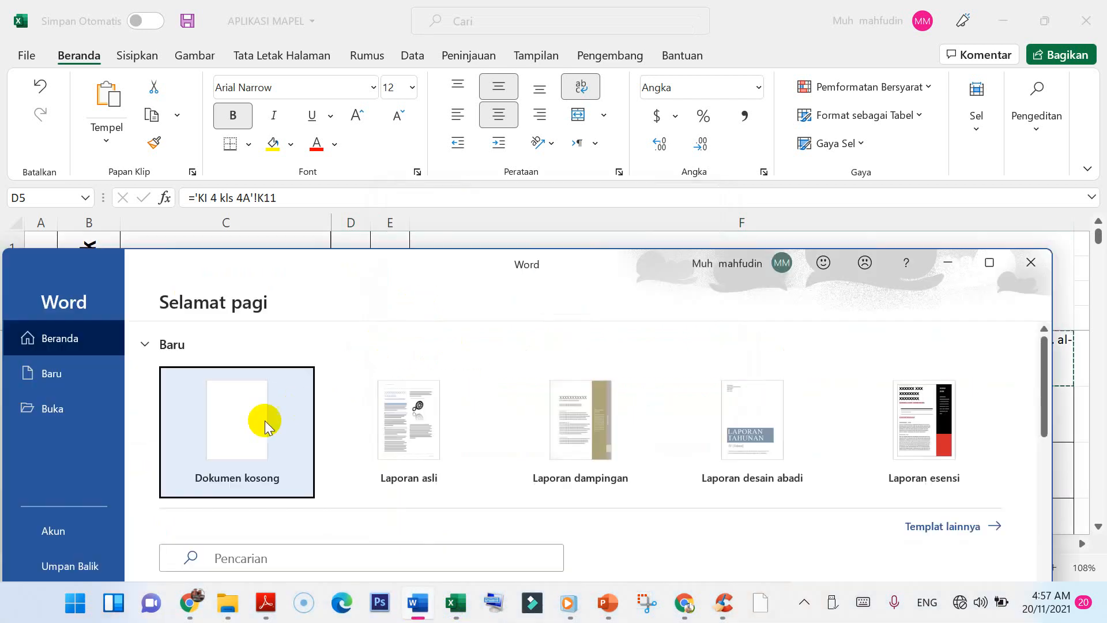
{"action": "left_click", "coordinate": [267, 428]}
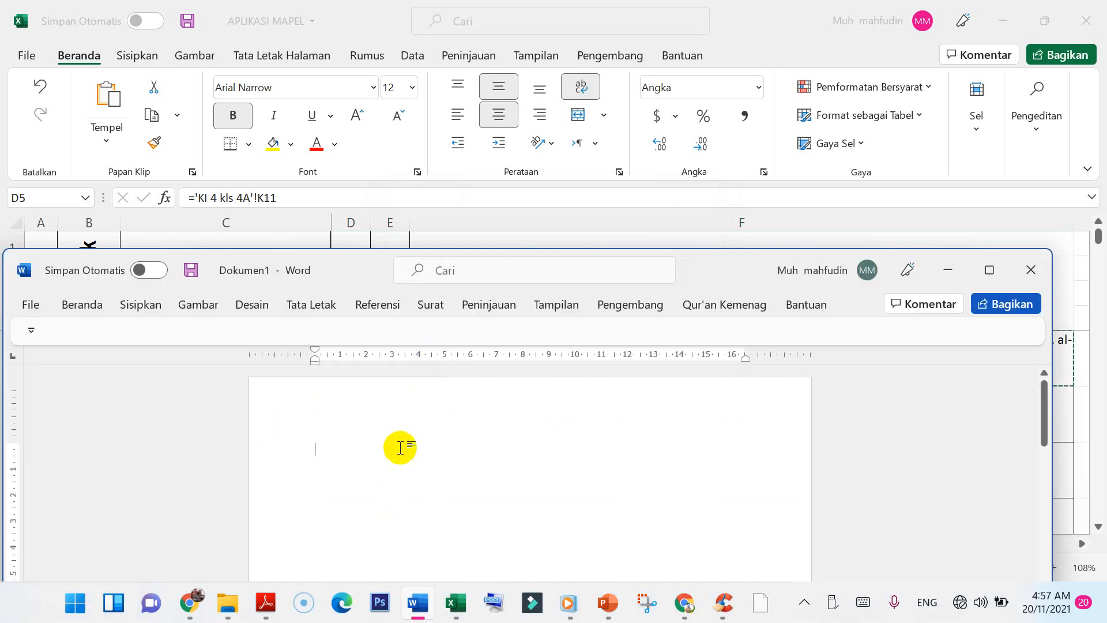
{"action": "key", "text": "ctrl+v"}
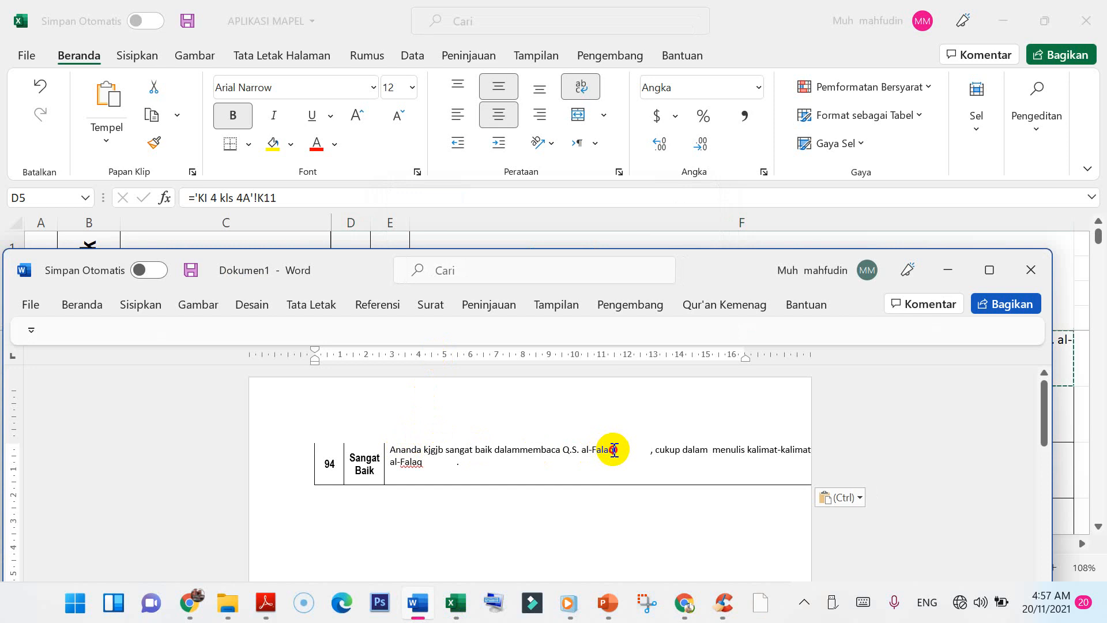
Step: Remove the extra gaps before the comma and final period in the pasted description, and narrow its column to fit the page
{"action": "left_click_drag", "start_coordinate": [613, 449], "coordinate": [651, 451]}
{"action": "key", "text": "BackSpace"}
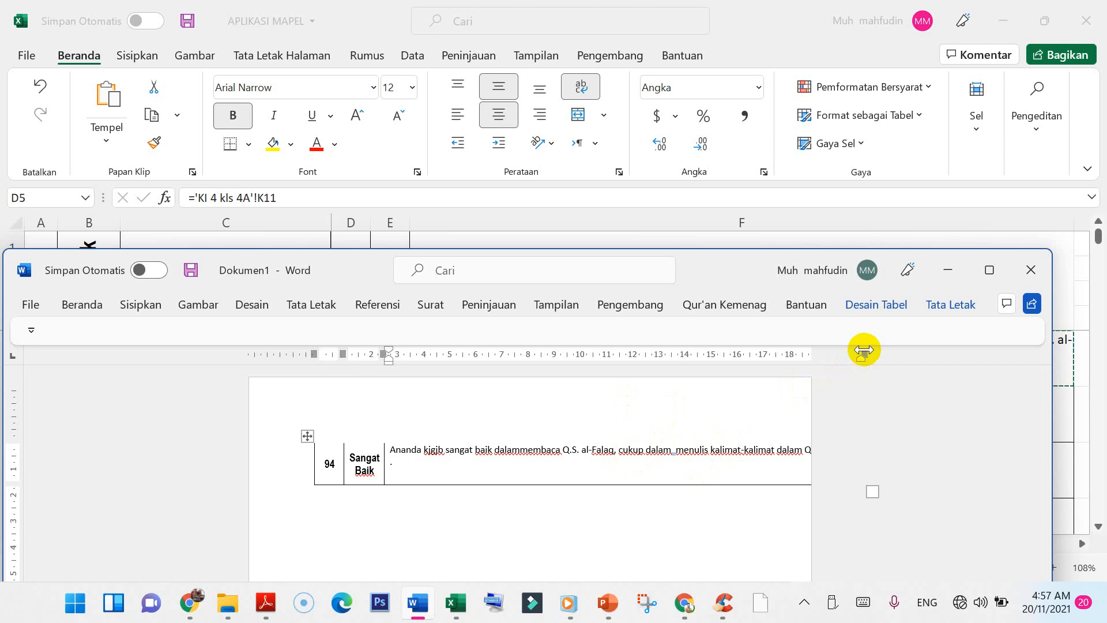
{"action": "left_click_drag", "start_coordinate": [861, 354], "coordinate": [785, 380]}
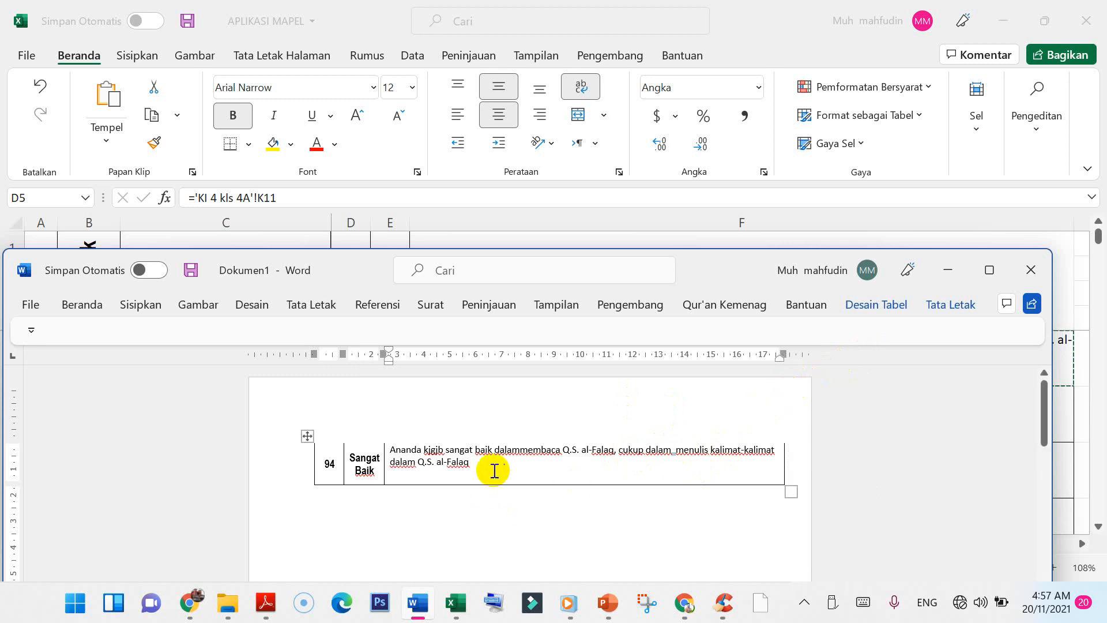
{"action": "left_click_drag", "start_coordinate": [506, 461], "coordinate": [471, 462]}
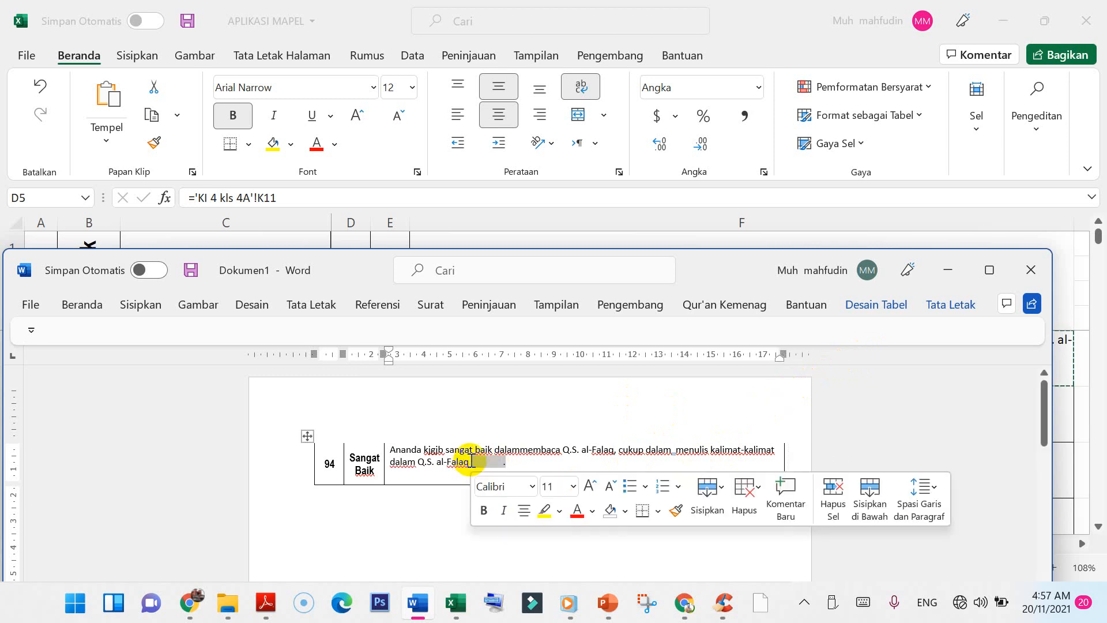
{"action": "key", "text": "BackSpace"}
{"action": "type", "text": "."}
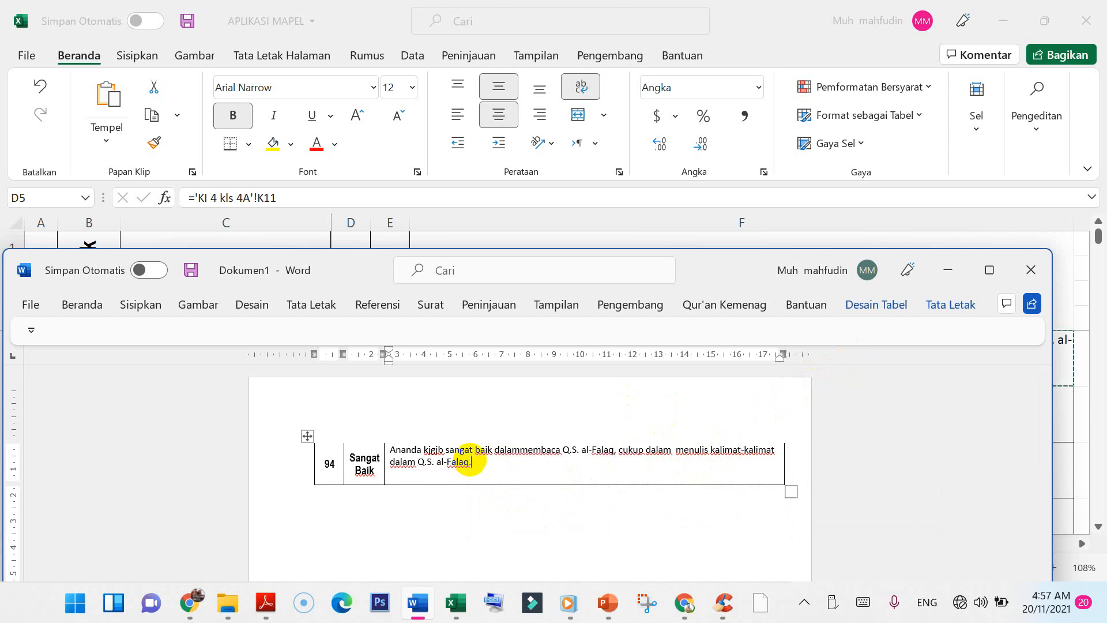
{"action": "left_click", "coordinate": [445, 526]}
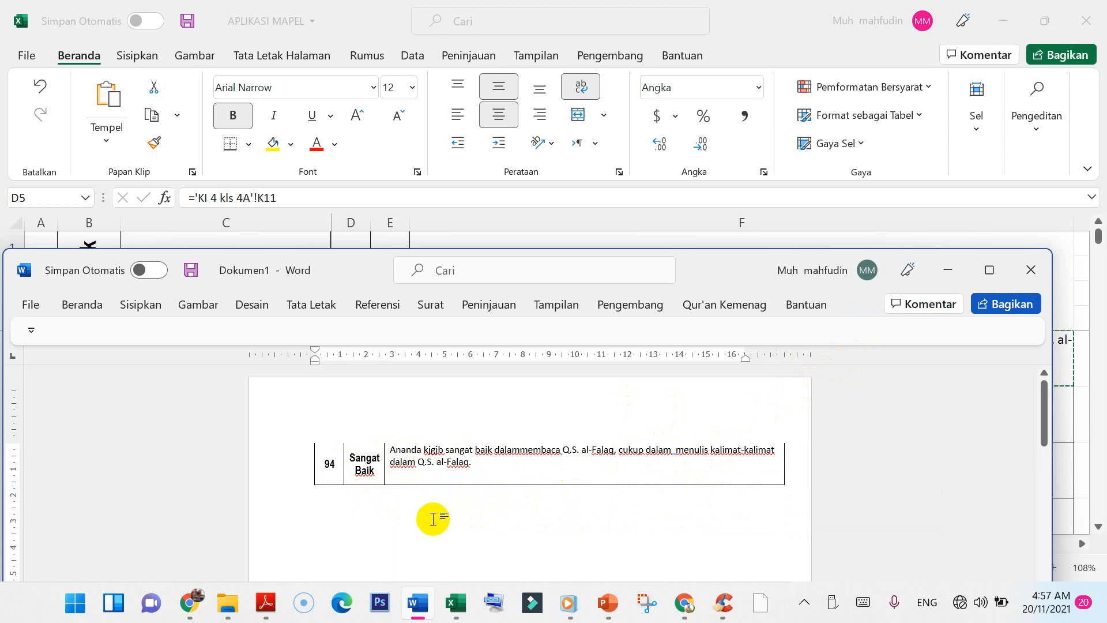
Step: Open APLIKASI RAPORT SMP ISLAM HIDAYATULLAH from the RAPORT AR RAUDAH folder, enable its content and continue without updating the links
{"action": "left_click", "coordinate": [225, 609]}
{"action": "left_click", "coordinate": [303, 545]}
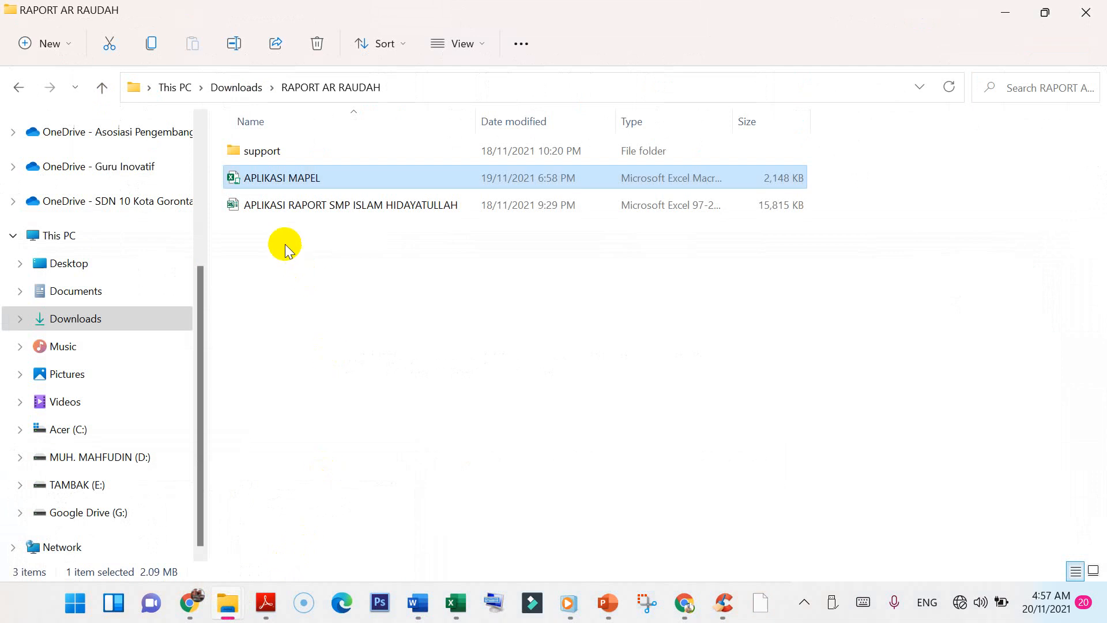
{"action": "double_click", "coordinate": [281, 207]}
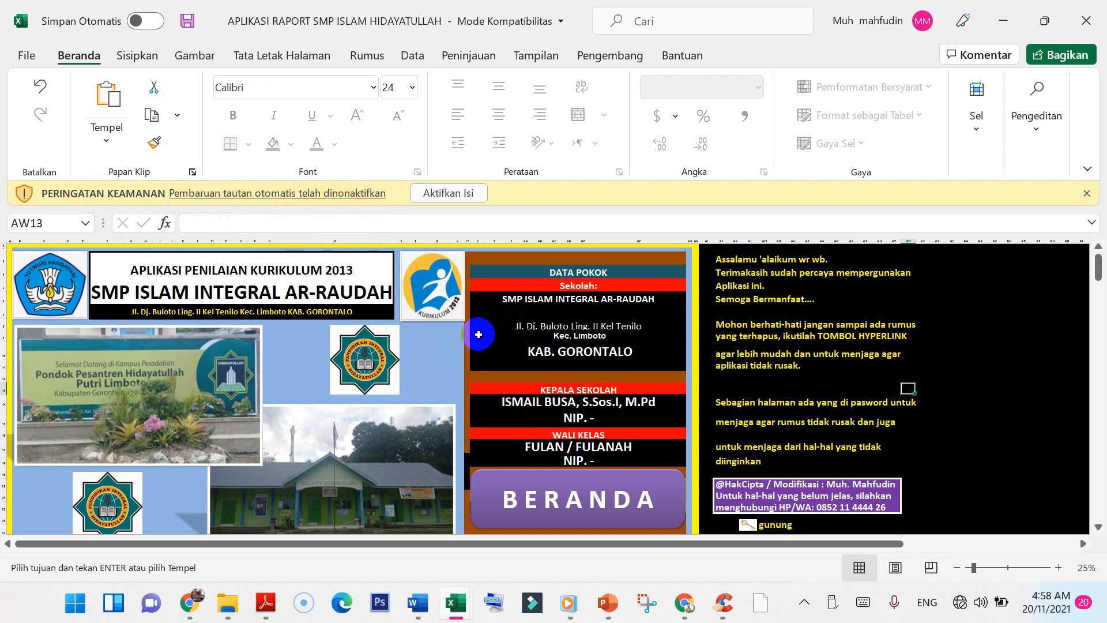
{"action": "left_click", "coordinate": [447, 193]}
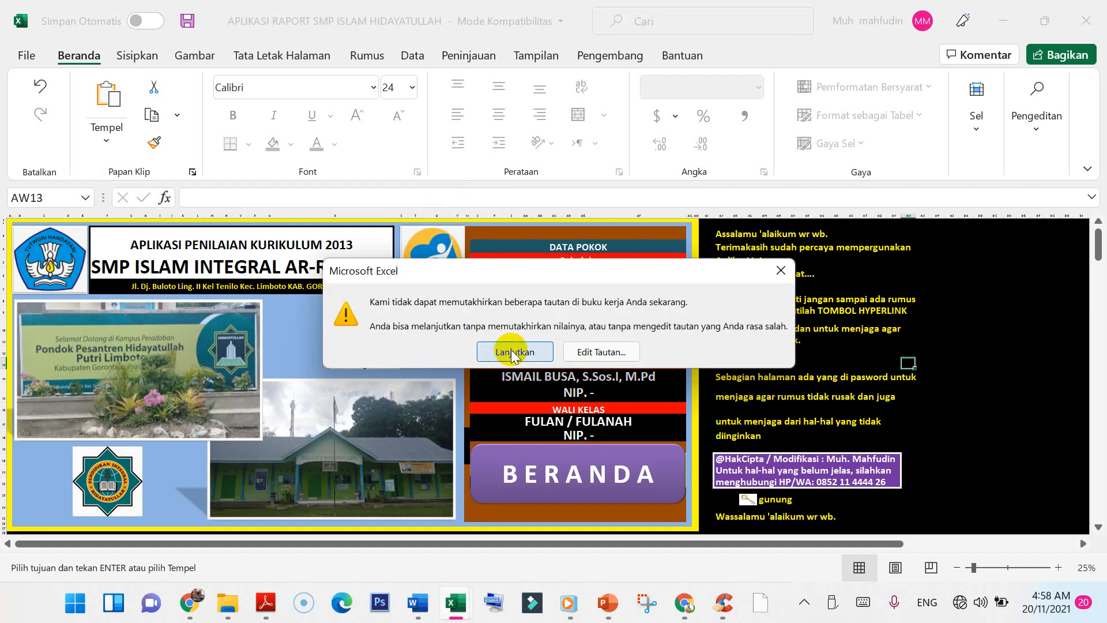
{"action": "left_click", "coordinate": [509, 352]}
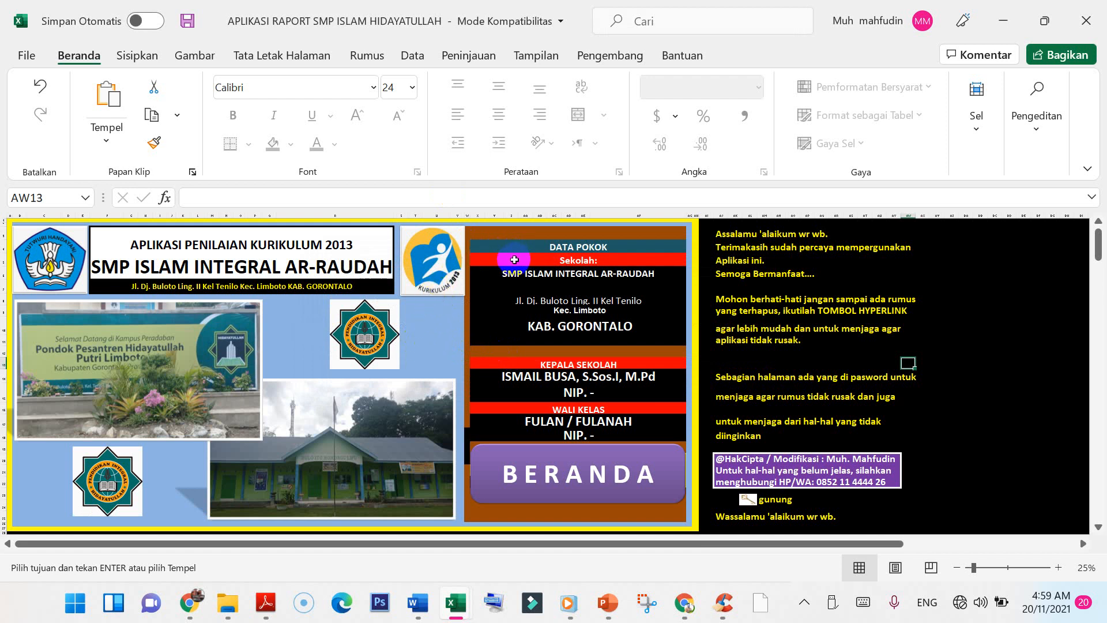
Step: Examine the school name and address entries under DATA POKOK on the report workbook's opening sheet
{"action": "left_click", "coordinate": [573, 248]}
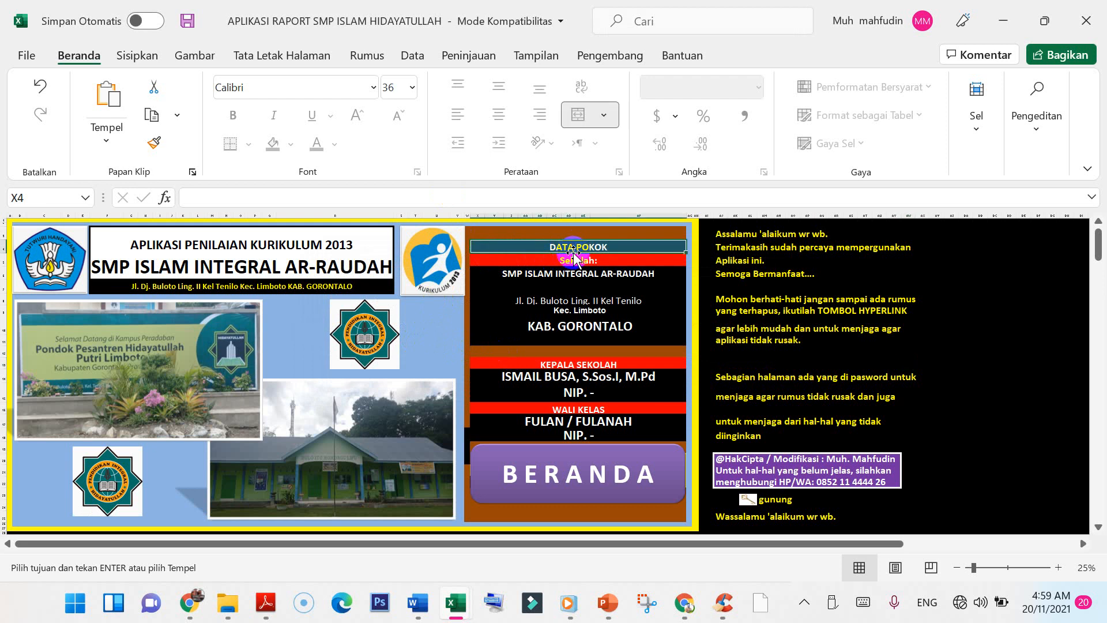
{"action": "left_click", "coordinate": [570, 275]}
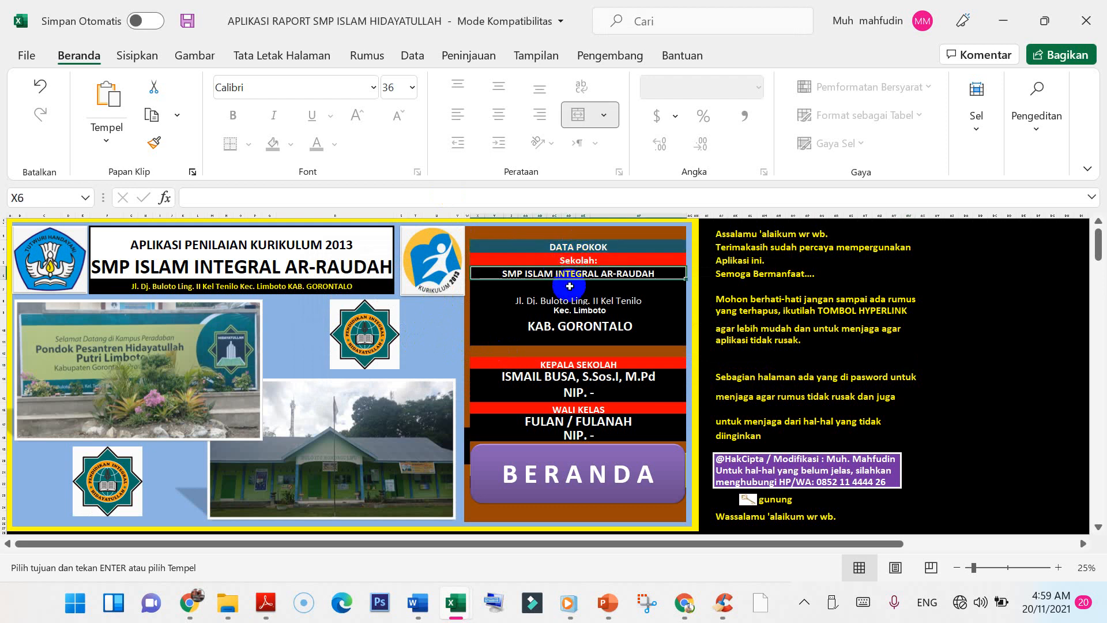
{"action": "key", "text": "Down"}
{"action": "key", "text": "Down"}
{"action": "key", "text": "Down"}
{"action": "key", "text": "Down"}
{"action": "key", "text": "Down"}
{"action": "key", "text": "Down"}
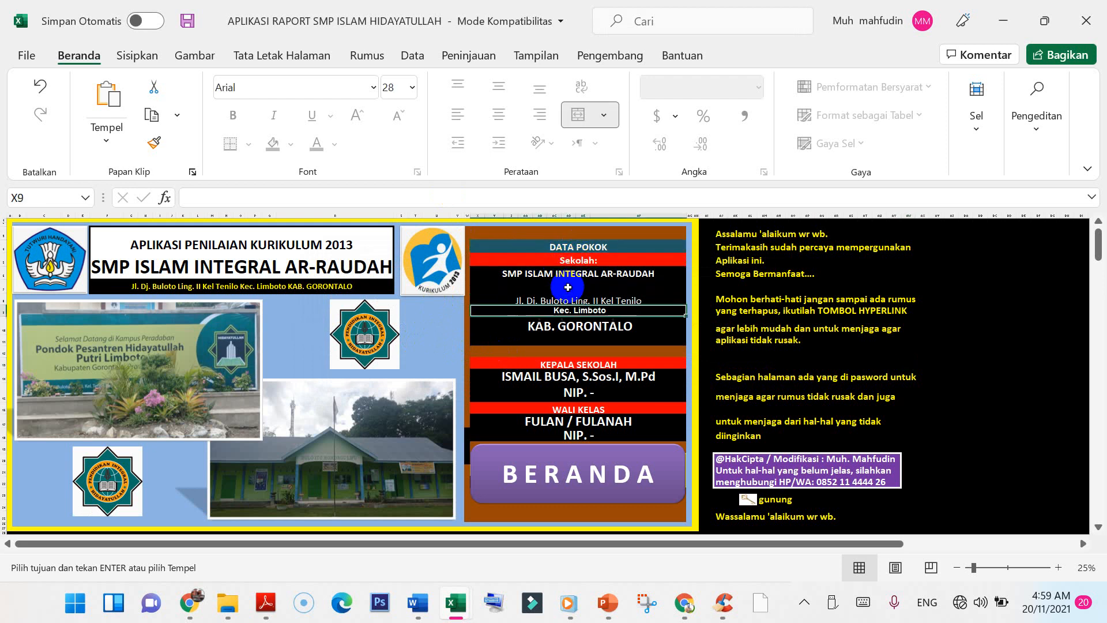
Step: Replace the WALI KELAS name placeholder in X17 with the homeroom teacher's name followed by the degree M.Pd
{"action": "key", "text": "Down"}
{"action": "key", "text": "Down"}
{"action": "key", "text": "Down"}
{"action": "key", "text": "Down"}
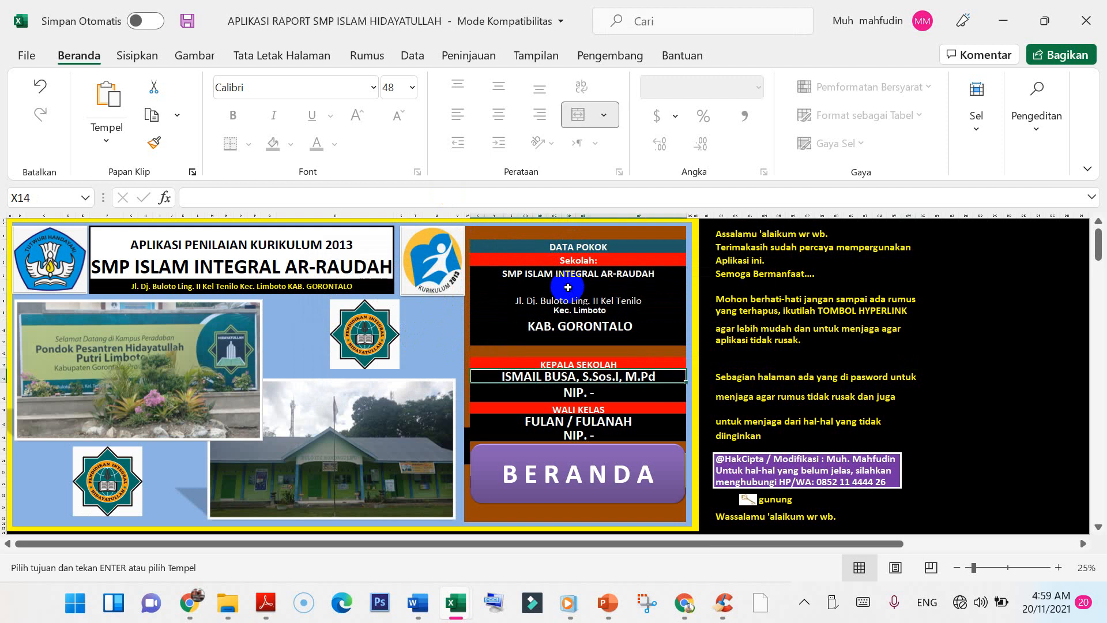
{"action": "key", "text": "Down"}
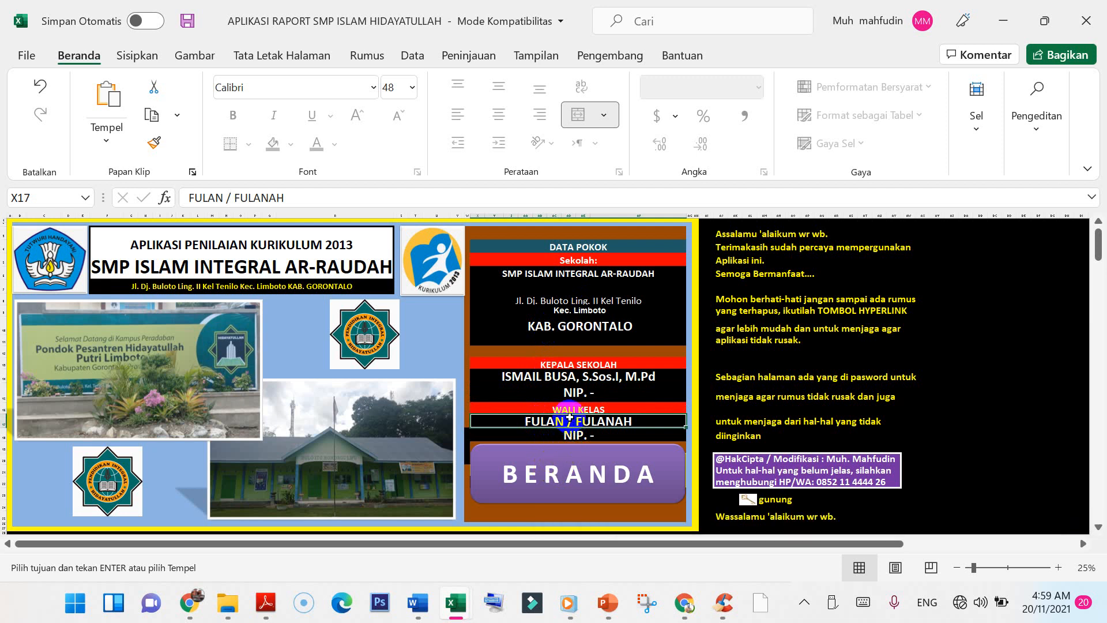
{"action": "type", "text": "Bapak Raden"}
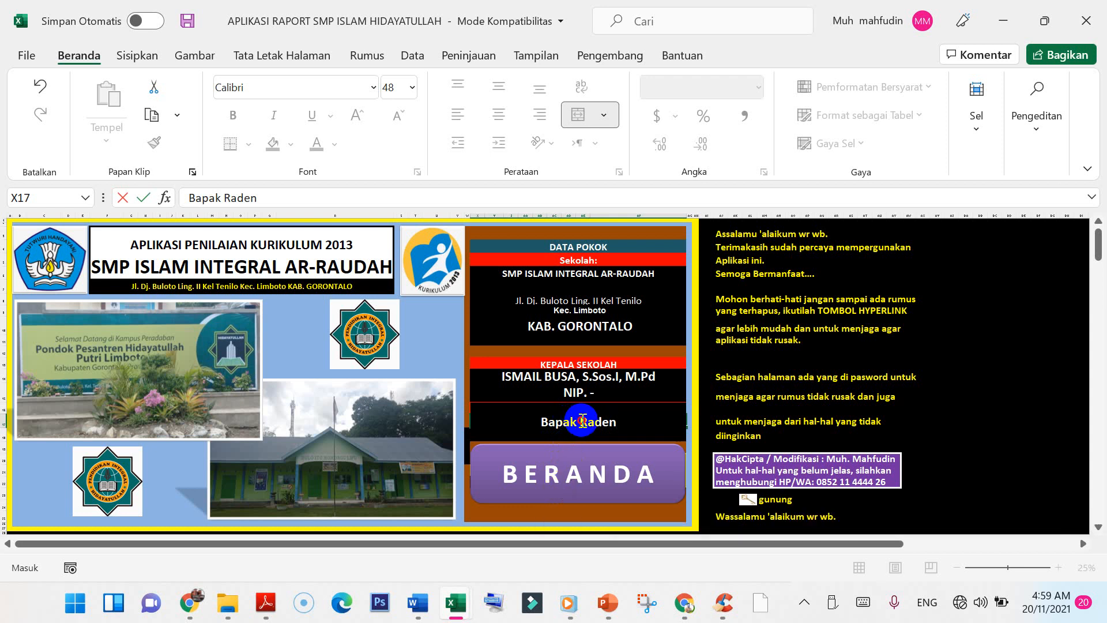
{"action": "double_click", "coordinate": [581, 422]}
{"action": "key", "text": "BackSpace"}
{"action": "key", "text": "BackSpace"}
{"action": "key", "text": "BackSpace"}
{"action": "key", "text": "BackSpace"}
{"action": "key", "text": "BackSpace"}
{"action": "key", "text": "BackSpace"}
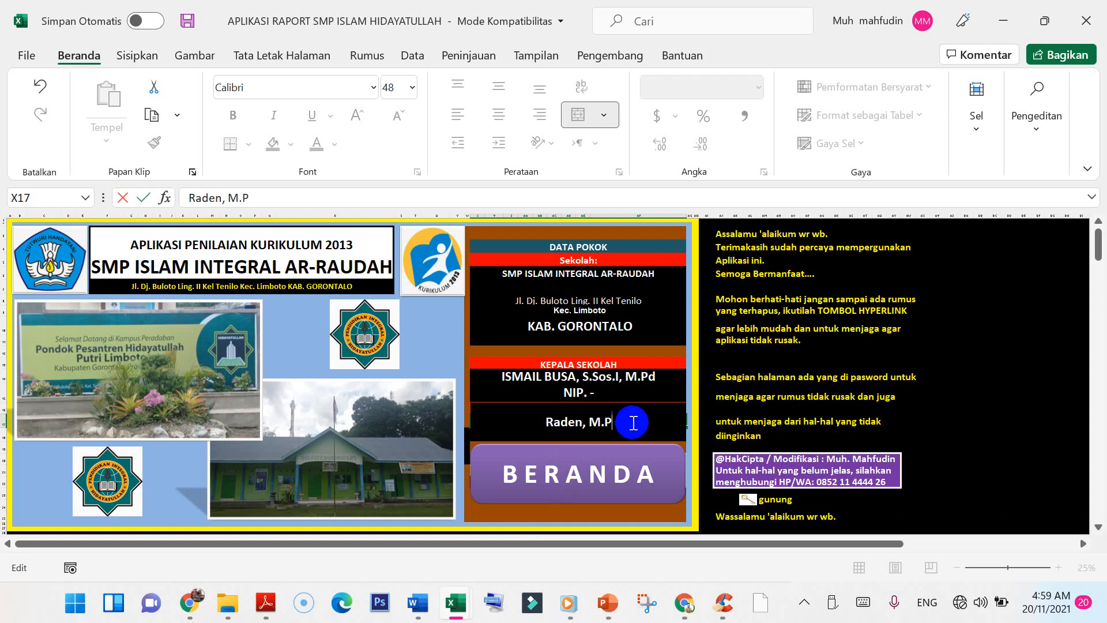
{"action": "type", "text": "d"}
{"action": "key", "text": "Return"}
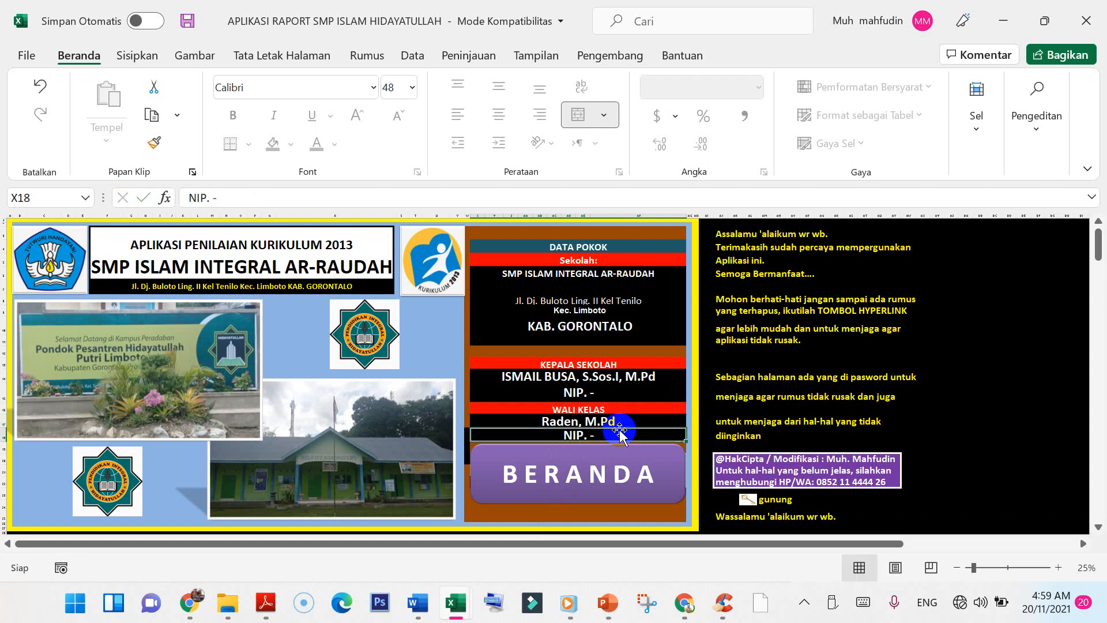
Step: Fill in the homeroom teacher's employee number after "NIP." in cell X18
{"action": "left_click", "coordinate": [329, 203]}
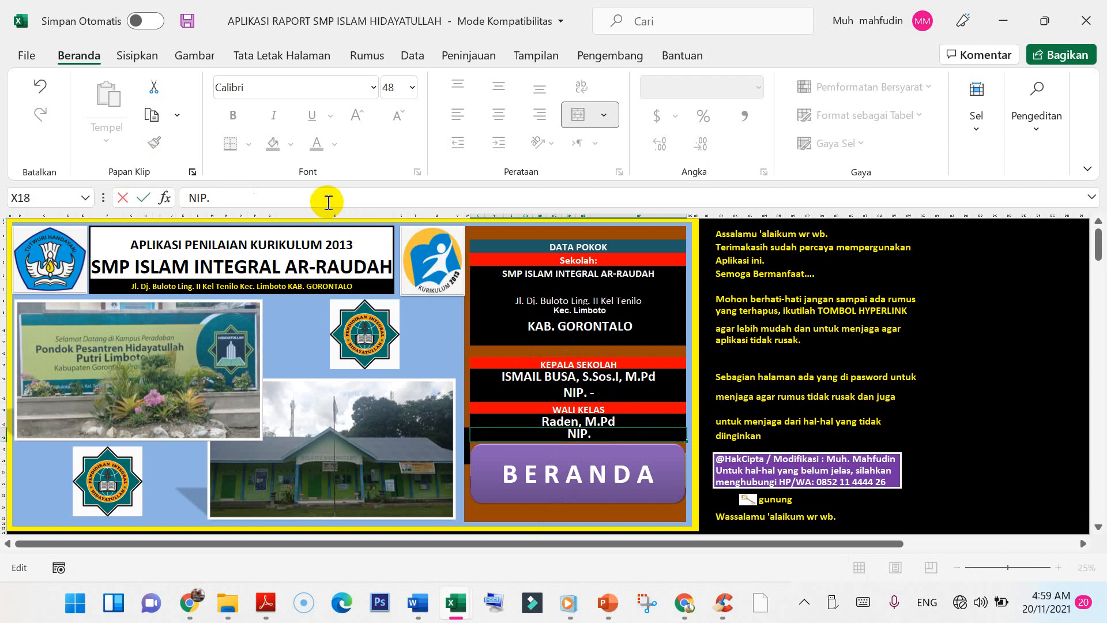
{"action": "type", "text": "19790000"}
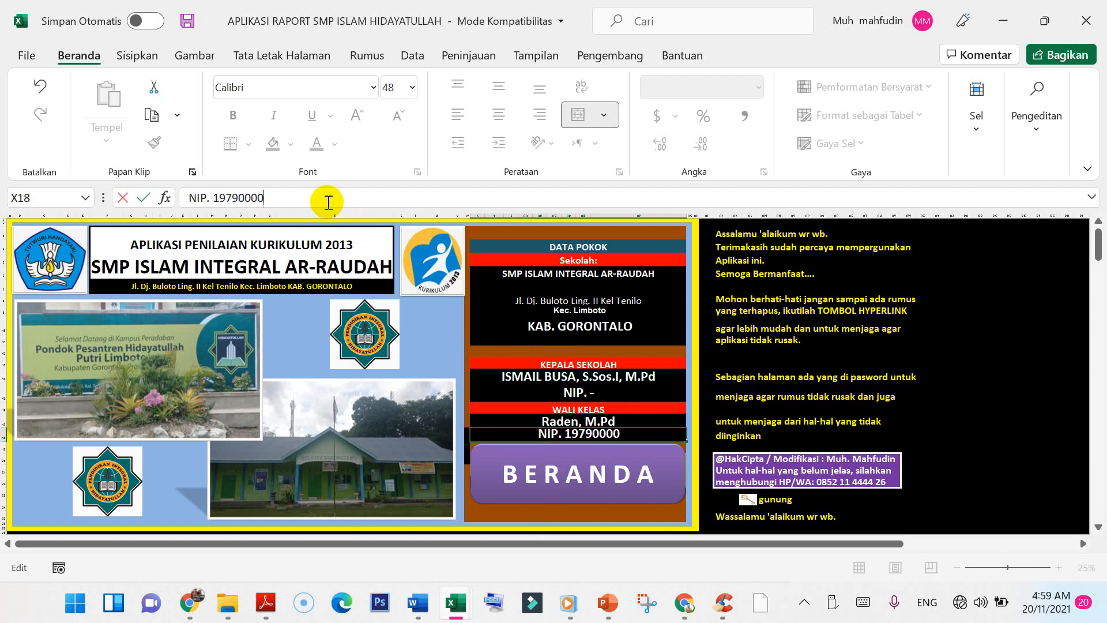
{"action": "type", "text": "00000"}
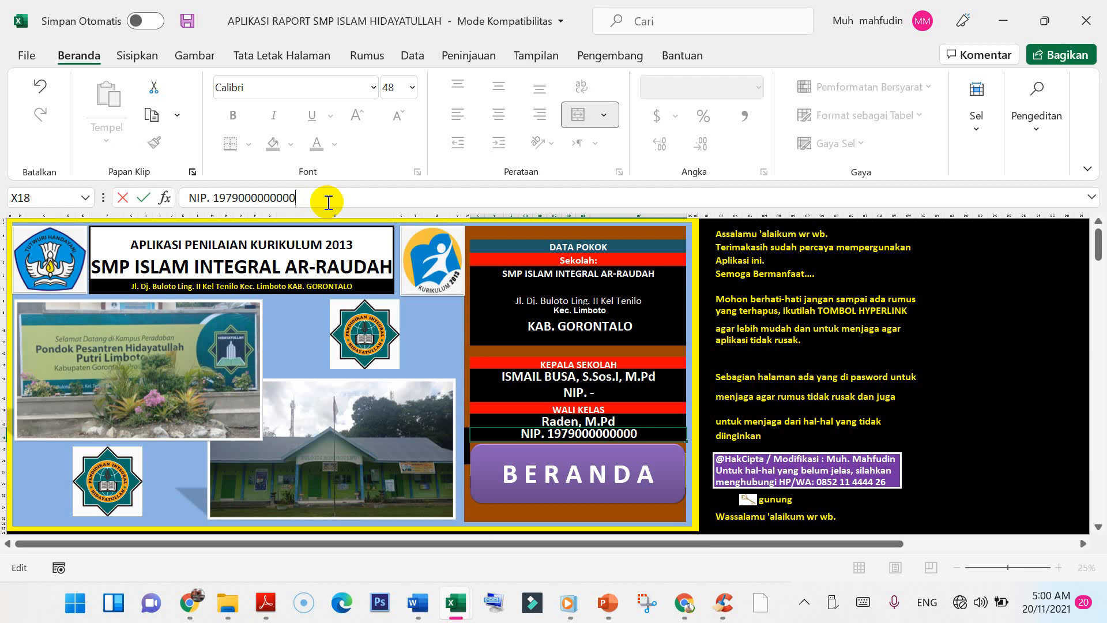
{"action": "key", "text": "Return"}
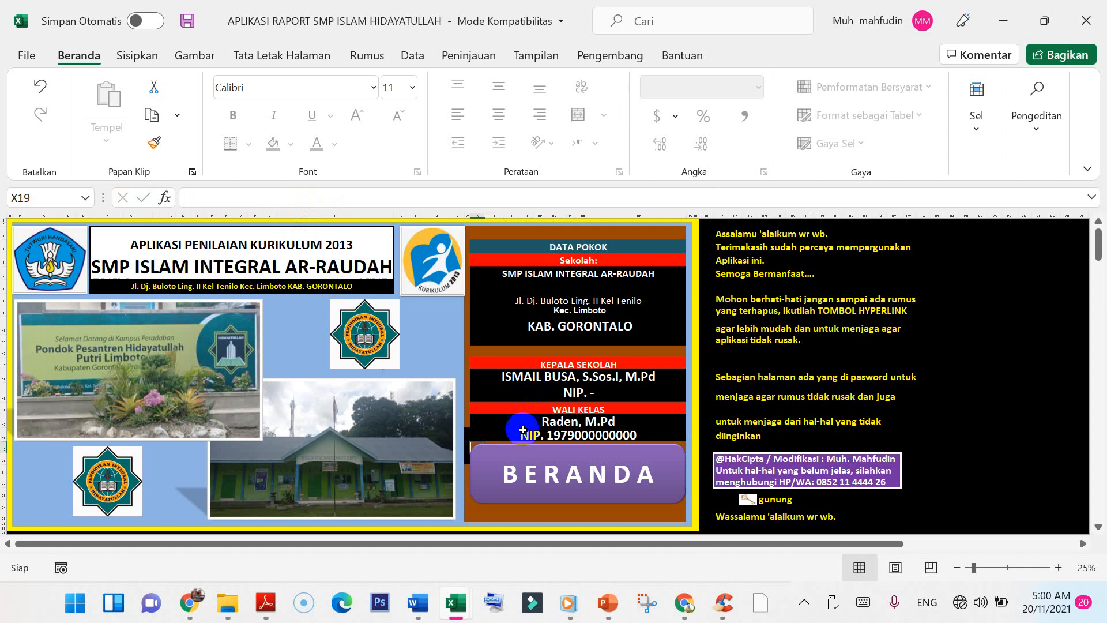
Step: Go to the BERANDA page and look over its data, report and subject score links
{"action": "left_click", "coordinate": [560, 477]}
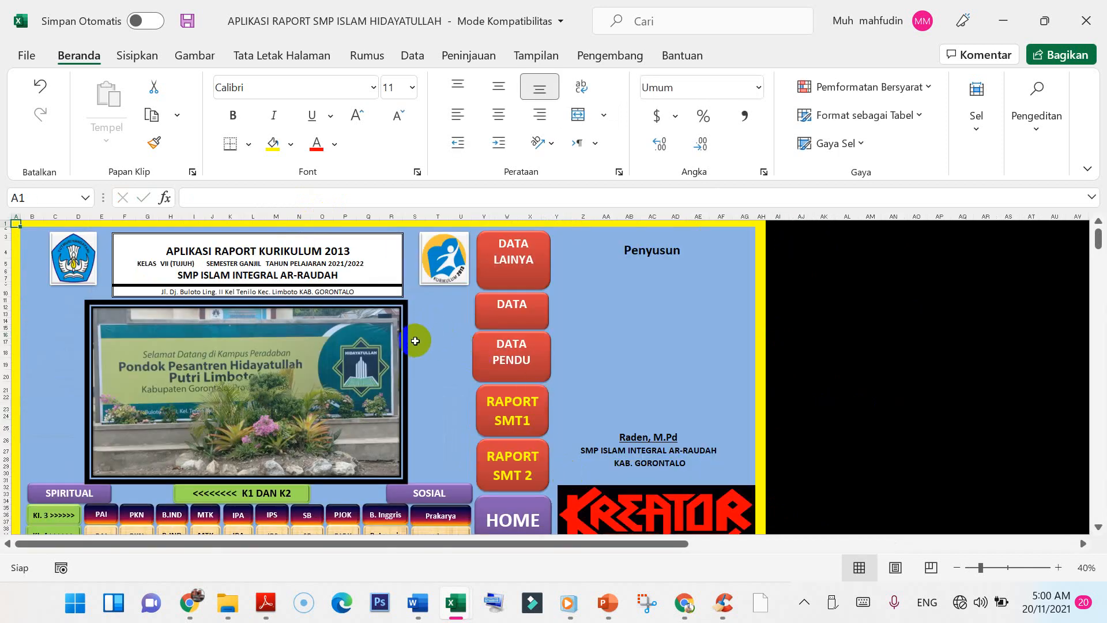
{"action": "scroll", "coordinate": [417, 370], "scroll_direction": "down", "scroll_amount": 1}
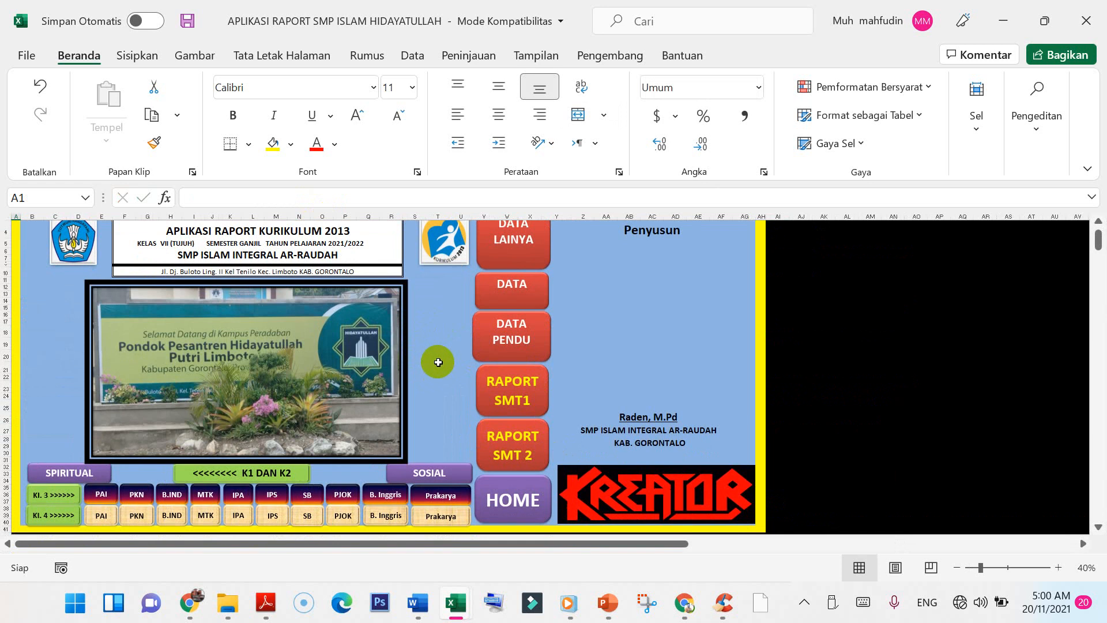
{"action": "scroll", "coordinate": [439, 363], "scroll_direction": "up", "scroll_amount": 1}
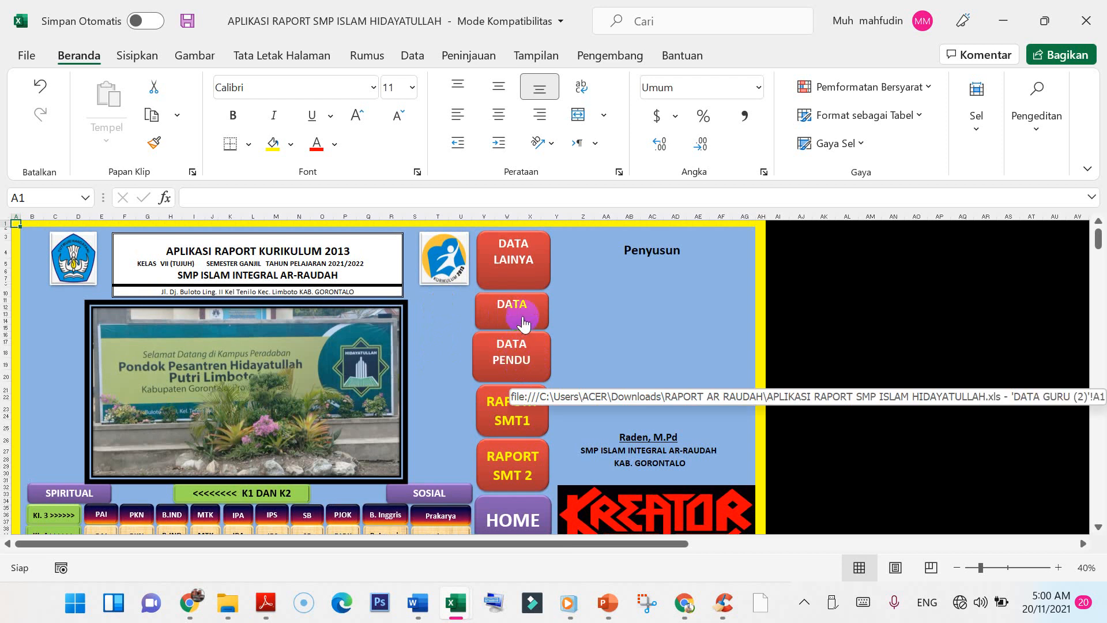
Step: Open the DATA PENDUKUNG sheet, examine its report date, class and semester cells, and return to the main menu page
{"action": "left_click", "coordinate": [508, 360]}
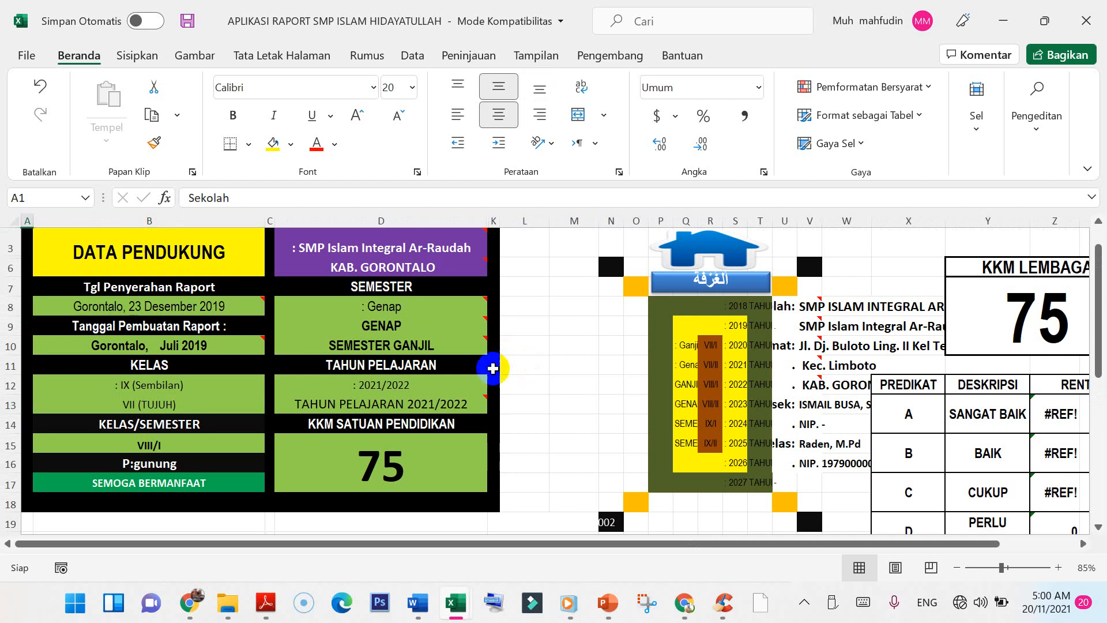
{"action": "left_click", "coordinate": [147, 308]}
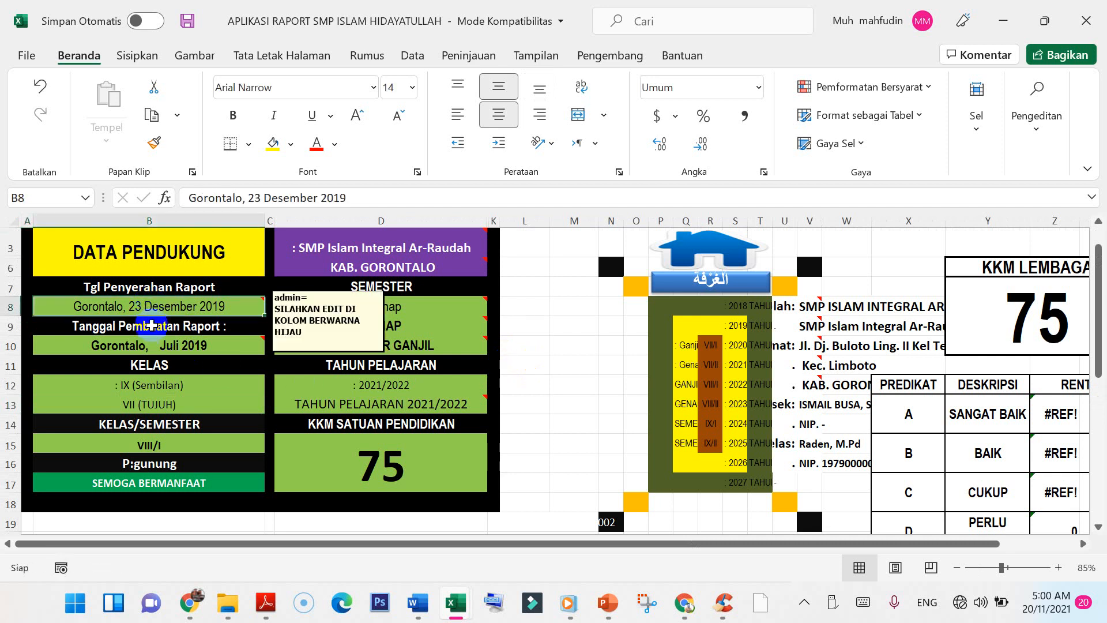
{"action": "left_click", "coordinate": [153, 346]}
{"action": "left_click", "coordinate": [148, 384]}
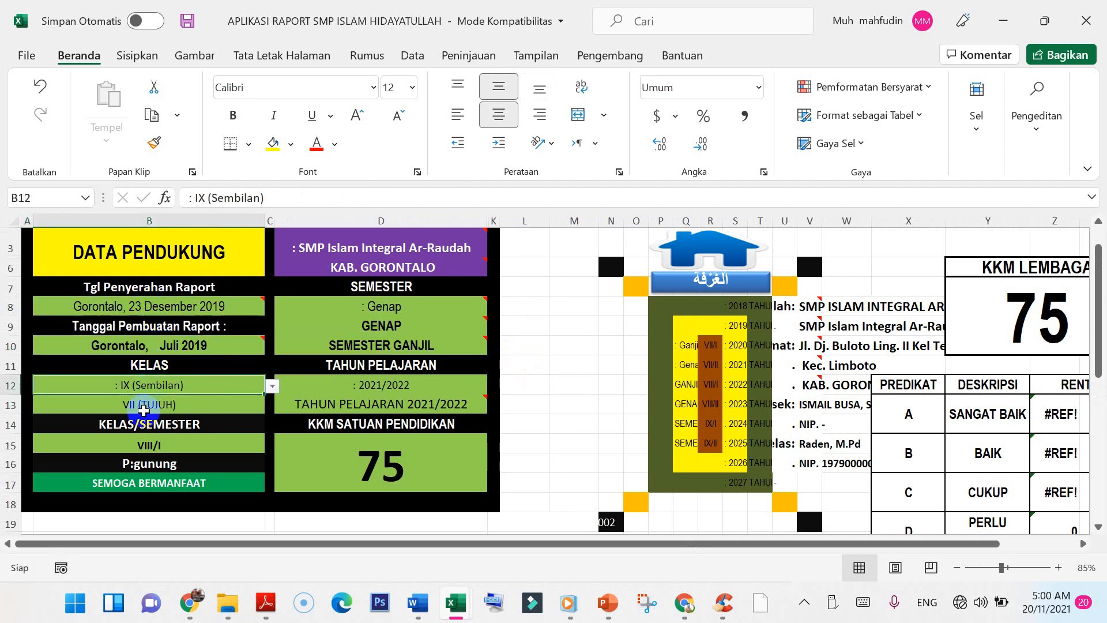
{"action": "left_click", "coordinate": [145, 406]}
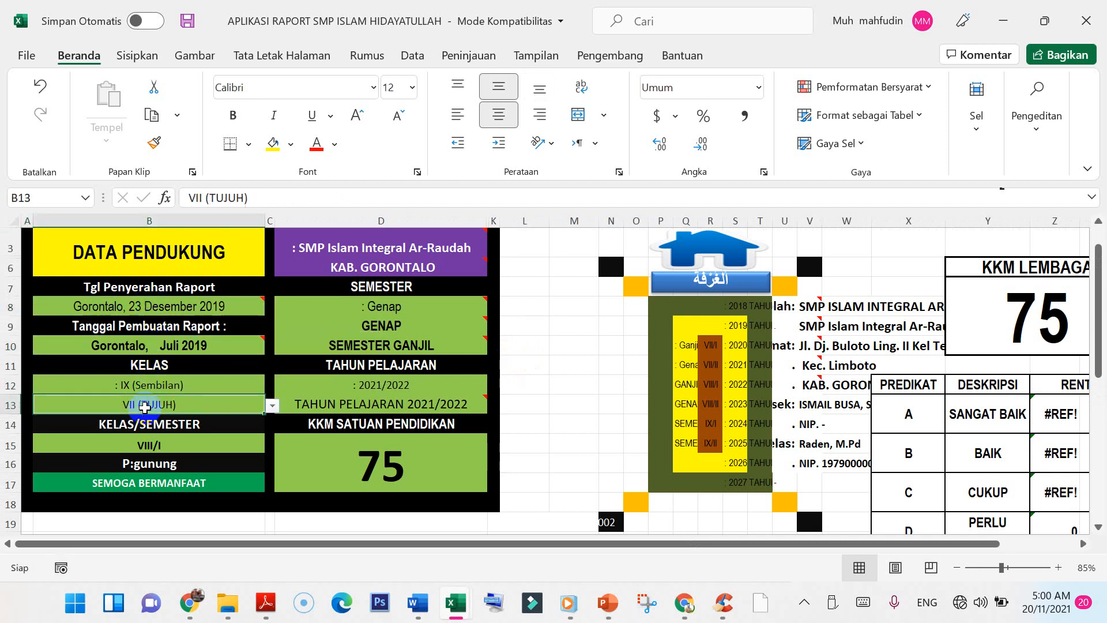
{"action": "left_click", "coordinate": [149, 448]}
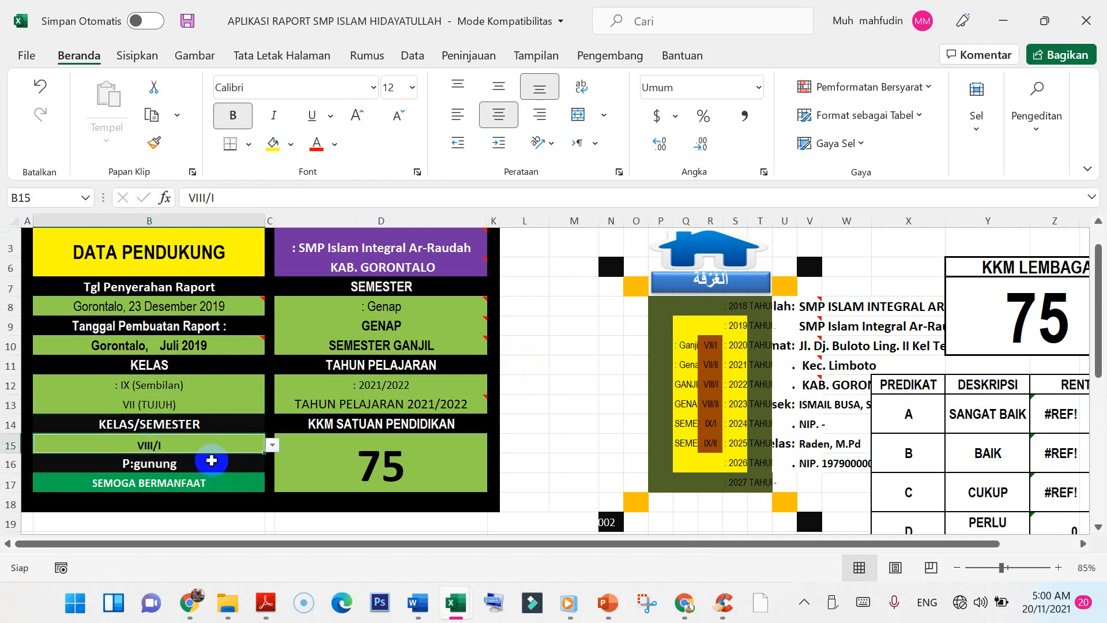
{"action": "left_click", "coordinate": [395, 306]}
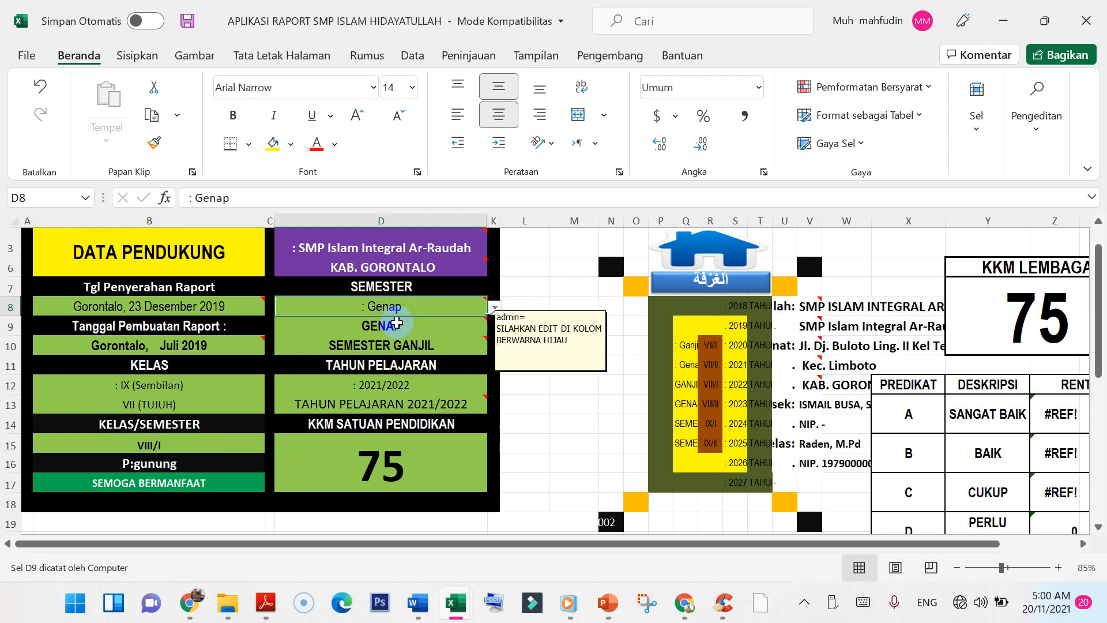
{"action": "left_click", "coordinate": [391, 329]}
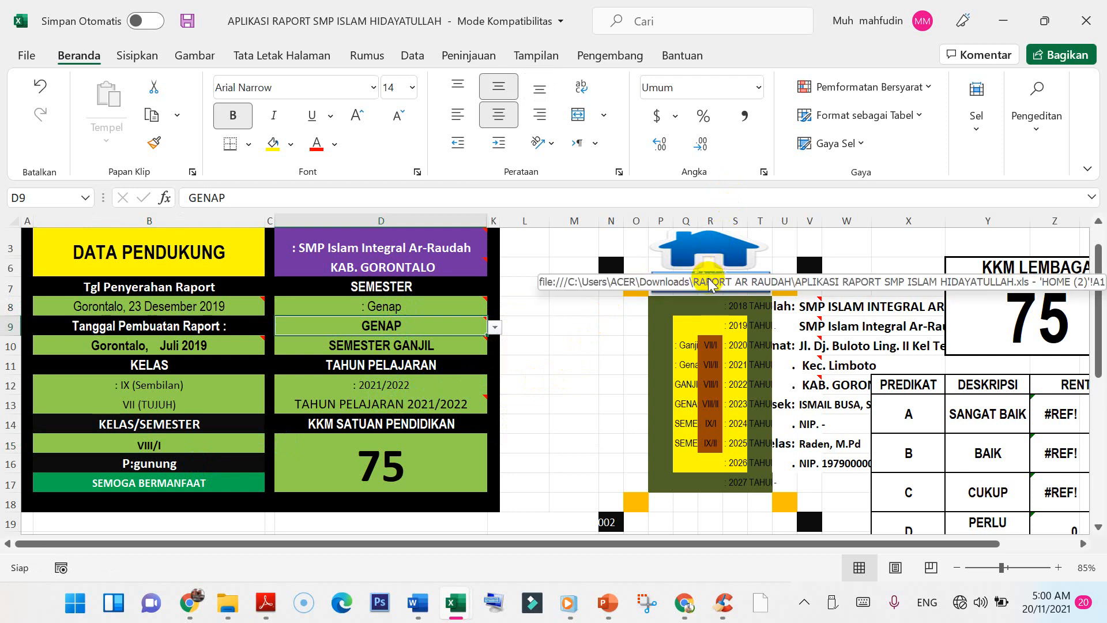
{"action": "left_click", "coordinate": [699, 297]}
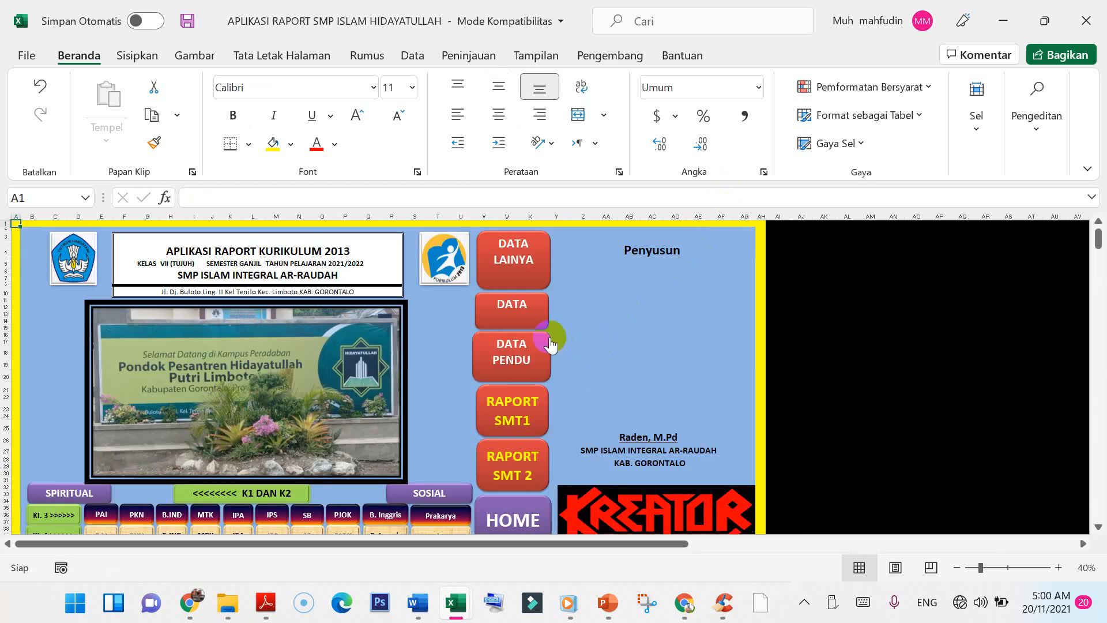
Step: Open the DATA SISWA sheet, examine the first five student name entries, and return to the main menu page
{"action": "left_click", "coordinate": [512, 305]}
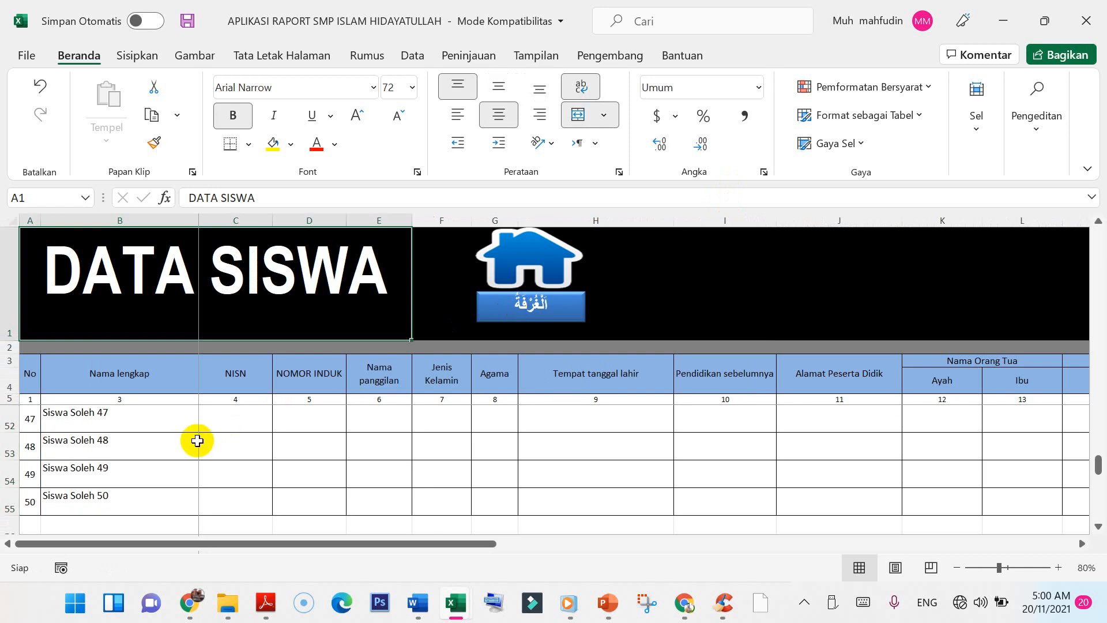
{"action": "scroll", "coordinate": [197, 440], "scroll_direction": "up", "scroll_amount": 15}
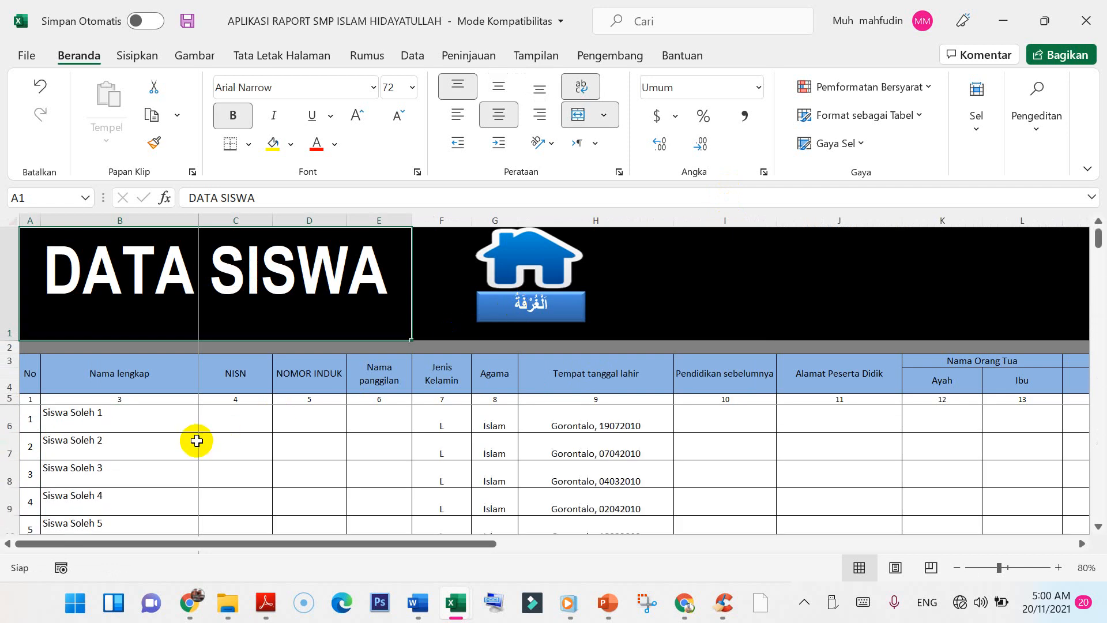
{"action": "left_click", "coordinate": [113, 419]}
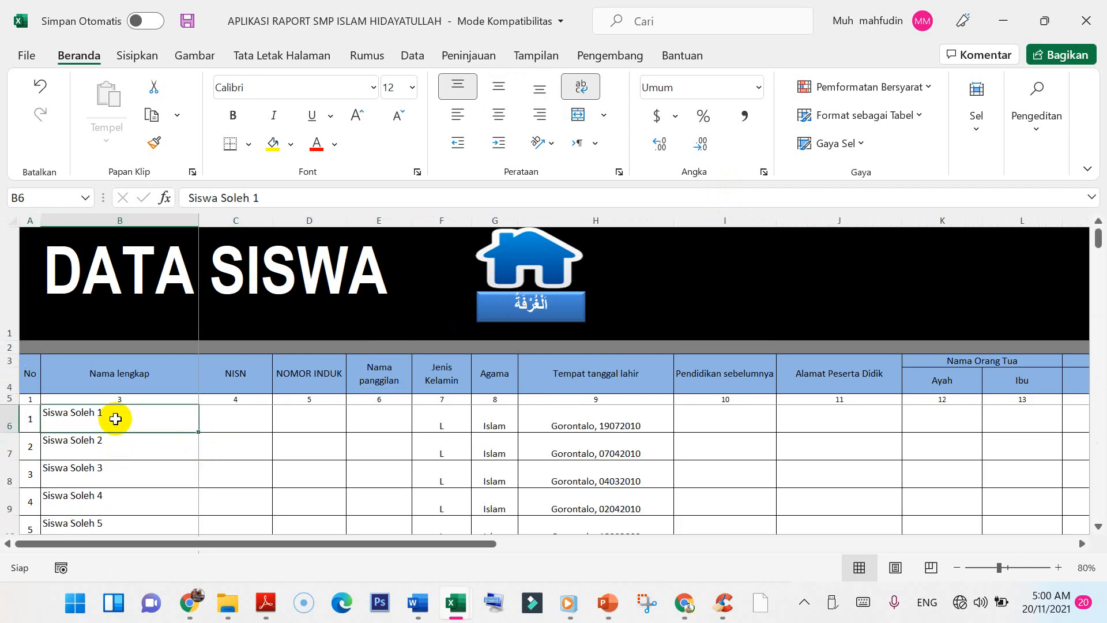
{"action": "left_click", "coordinate": [112, 446]}
{"action": "left_click", "coordinate": [113, 477]}
{"action": "left_click", "coordinate": [115, 506]}
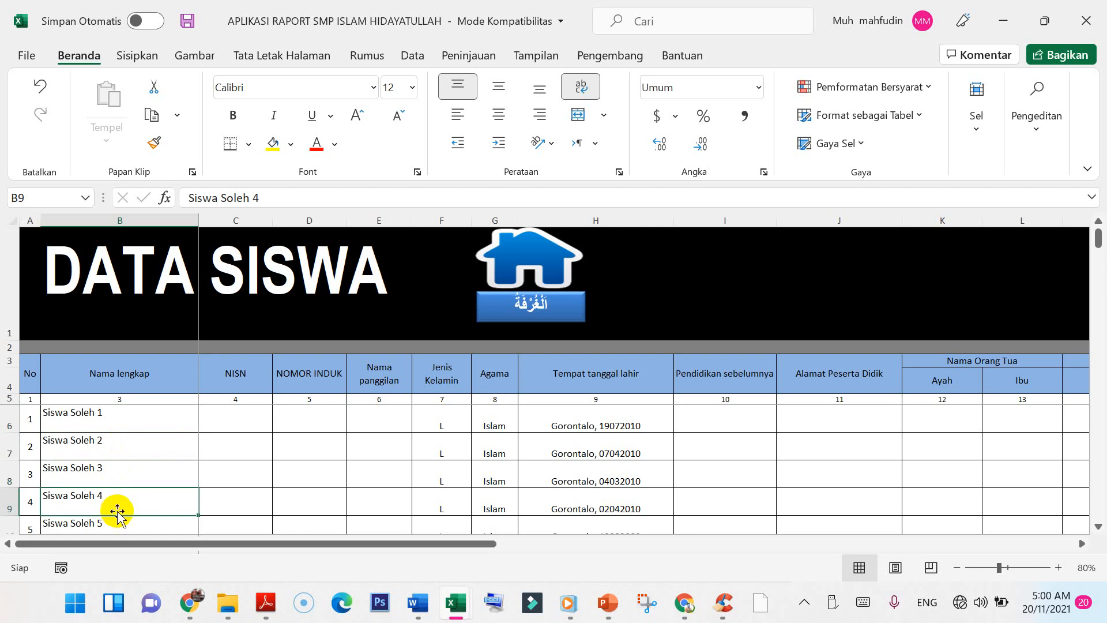
{"action": "left_click", "coordinate": [117, 521]}
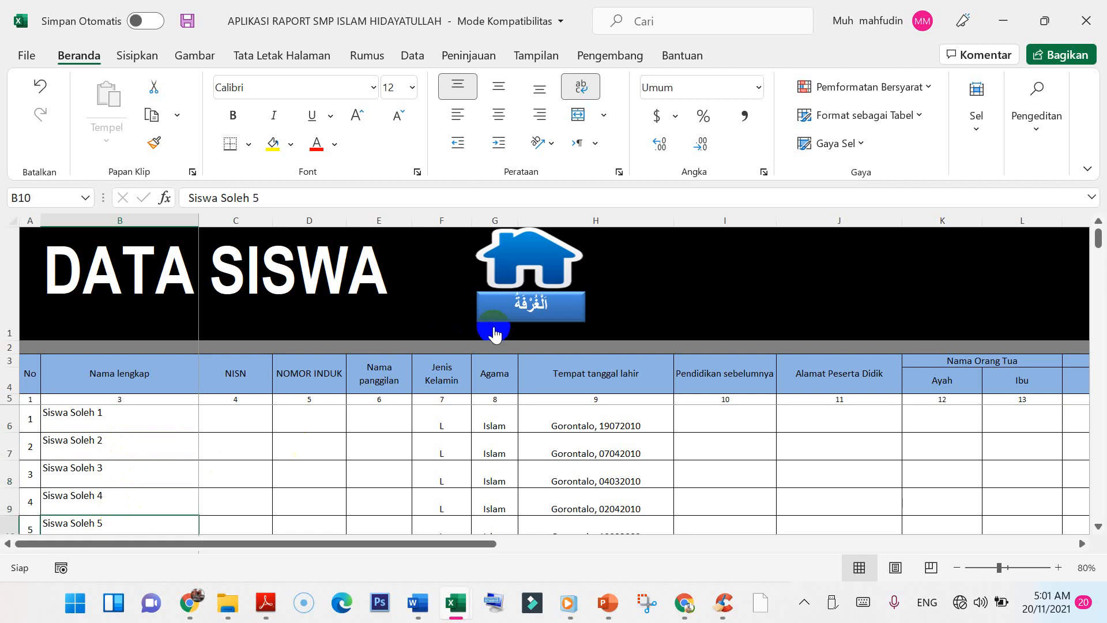
{"action": "left_click", "coordinate": [523, 314]}
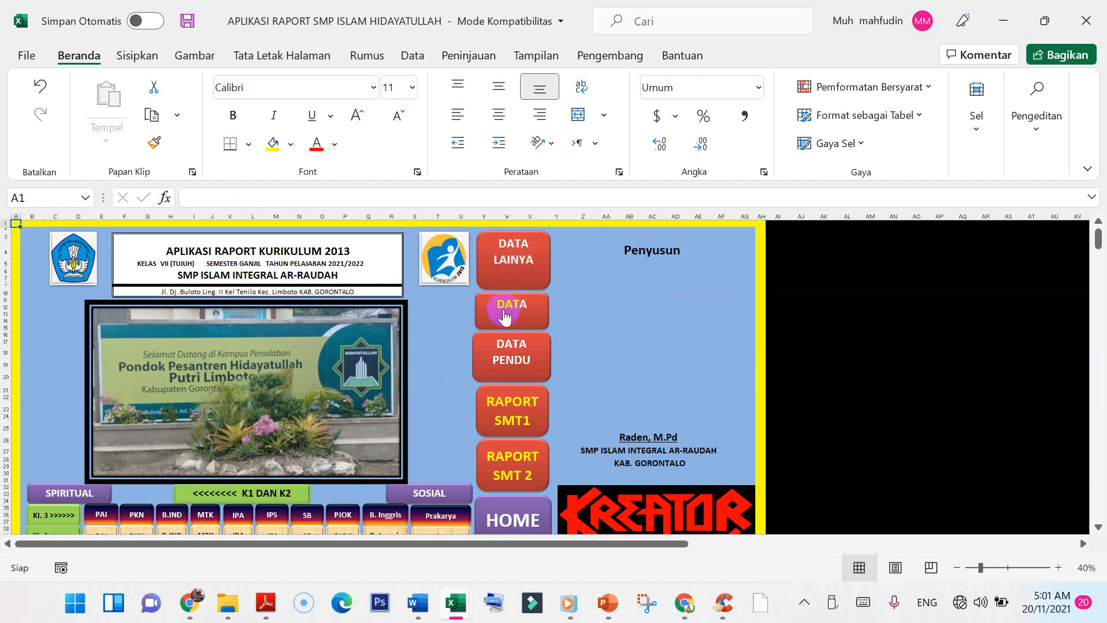
Step: Open the DATA LAINYA sheet and examine the first student's name formula and the Pramuka Predikat entries
{"action": "left_click", "coordinate": [516, 250]}
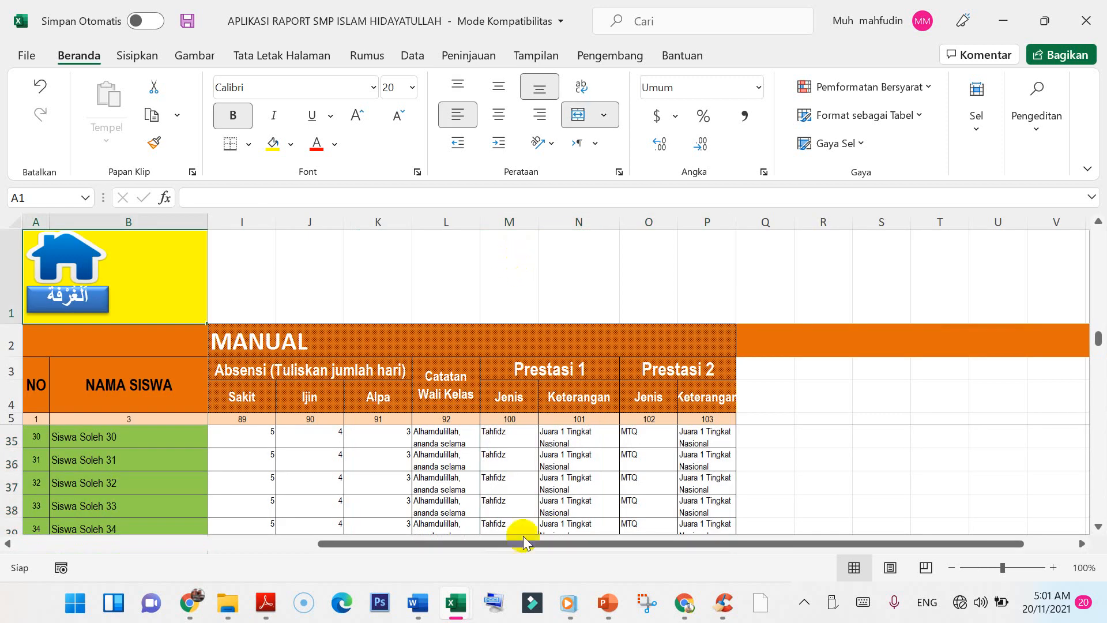
{"action": "left_click_drag", "start_coordinate": [512, 544], "coordinate": [63, 545]}
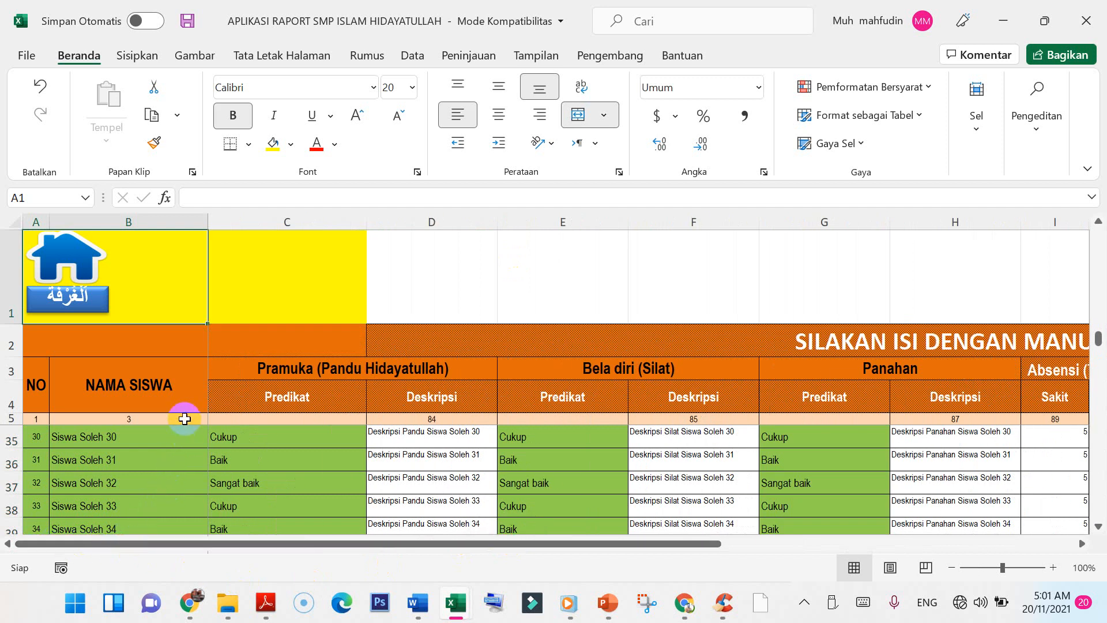
{"action": "scroll", "coordinate": [164, 433], "scroll_direction": "up", "scroll_amount": 10}
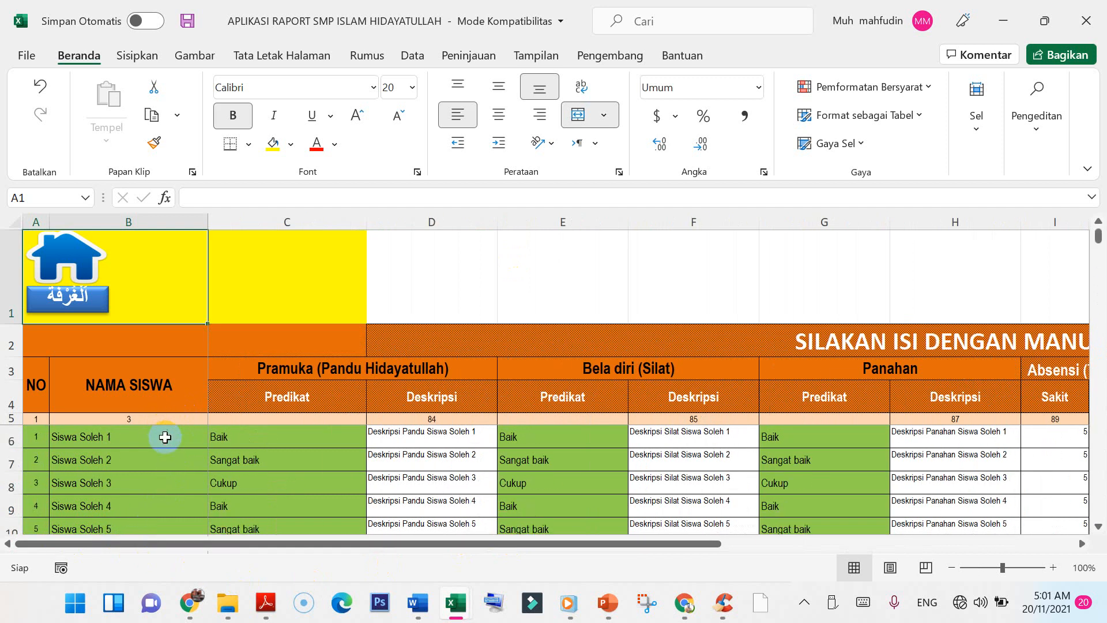
{"action": "left_click", "coordinate": [127, 439]}
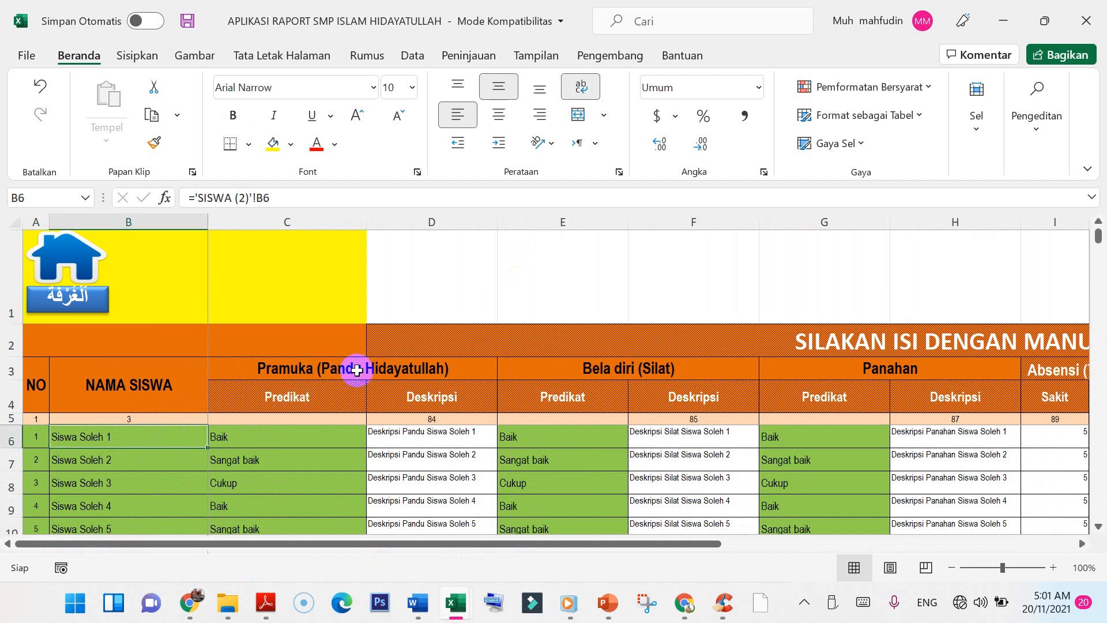
{"action": "left_click", "coordinate": [285, 436]}
{"action": "left_click", "coordinate": [268, 462]}
{"action": "left_click", "coordinate": [280, 433]}
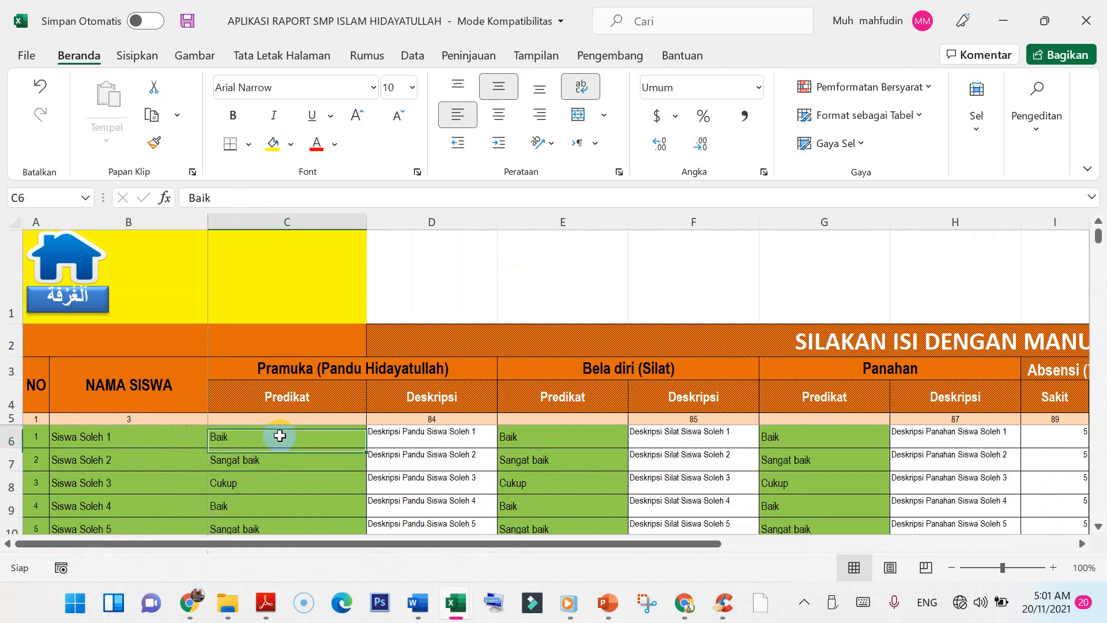
Step: Examine the first three Pramuka Deskripsi entries and the Panahan, Absensi, Catatan Wali Kelas and Prestasi columns
{"action": "left_click", "coordinate": [412, 441]}
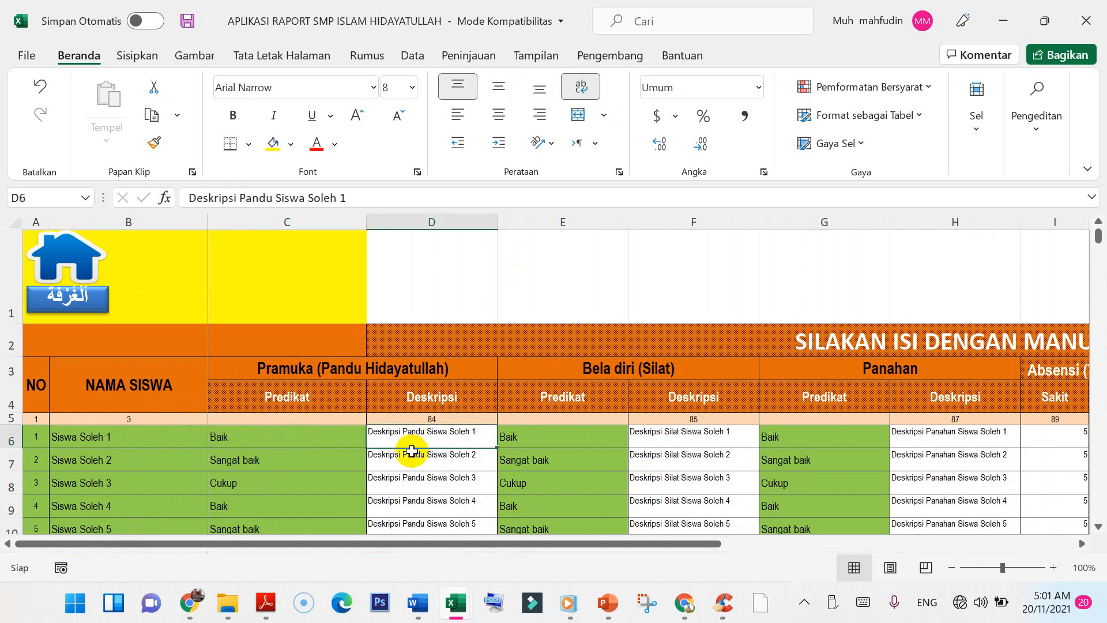
{"action": "left_click", "coordinate": [411, 464]}
{"action": "left_click", "coordinate": [405, 487]}
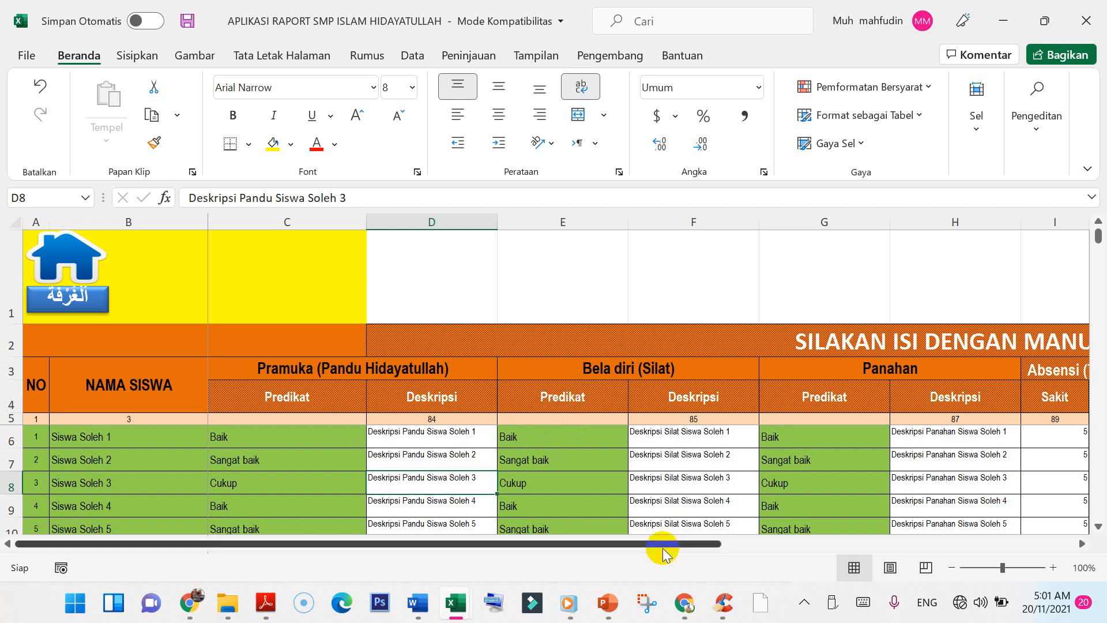
{"action": "left_click_drag", "start_coordinate": [662, 548], "coordinate": [820, 512]}
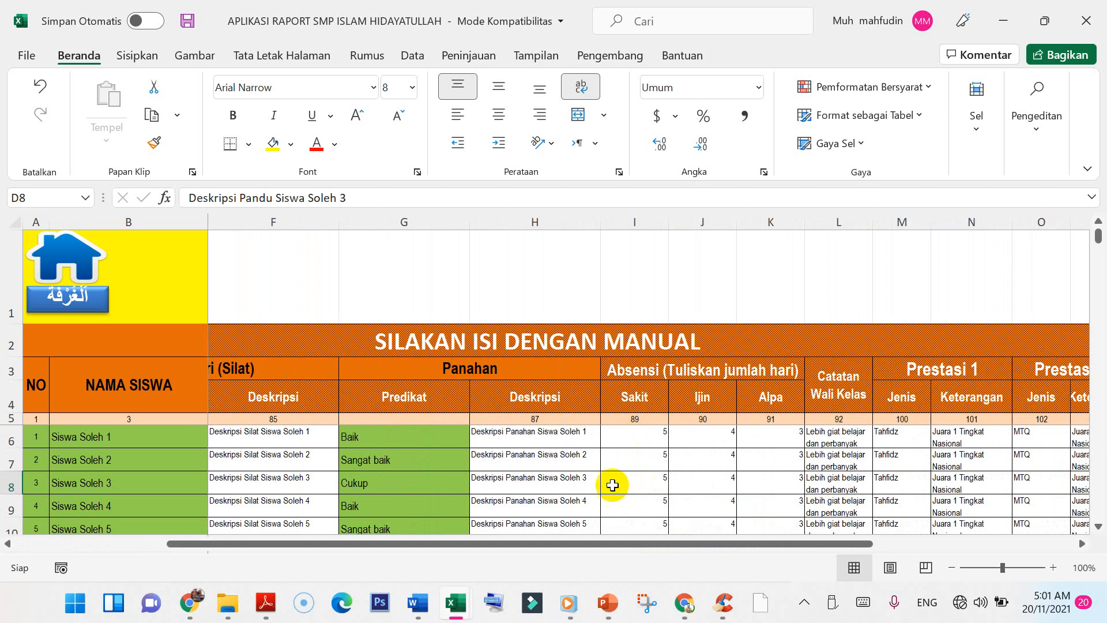
{"action": "left_click_drag", "start_coordinate": [561, 551], "coordinate": [623, 524]}
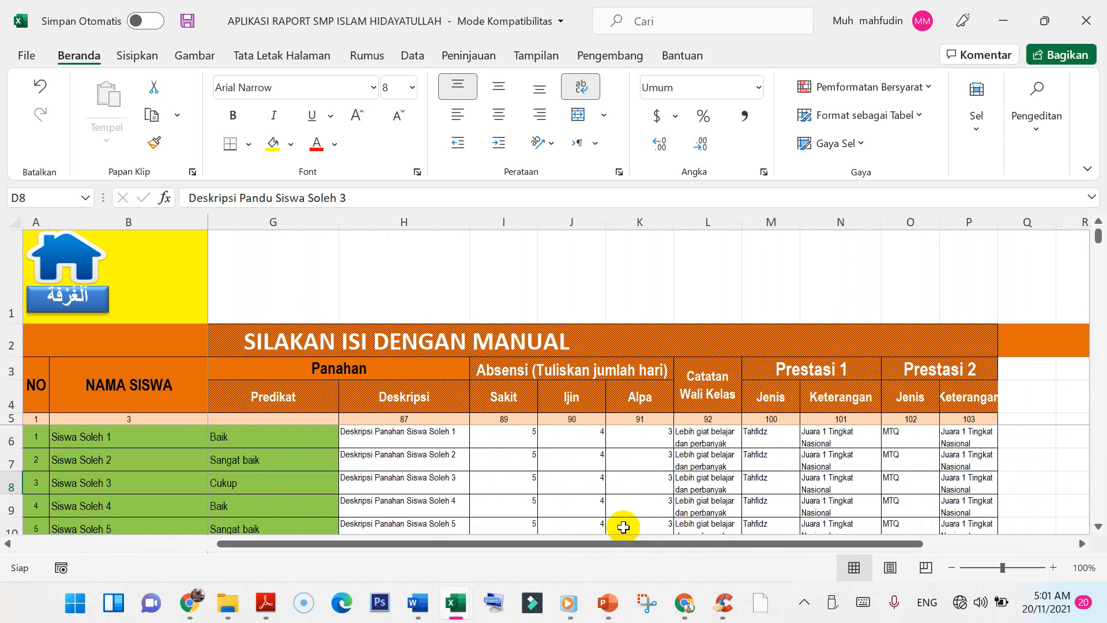
Step: Set the first student's Sakit absence count to 8 in the DATA LAINYA sheet
{"action": "left_click", "coordinate": [519, 439]}
{"action": "left_click", "coordinate": [571, 439]}
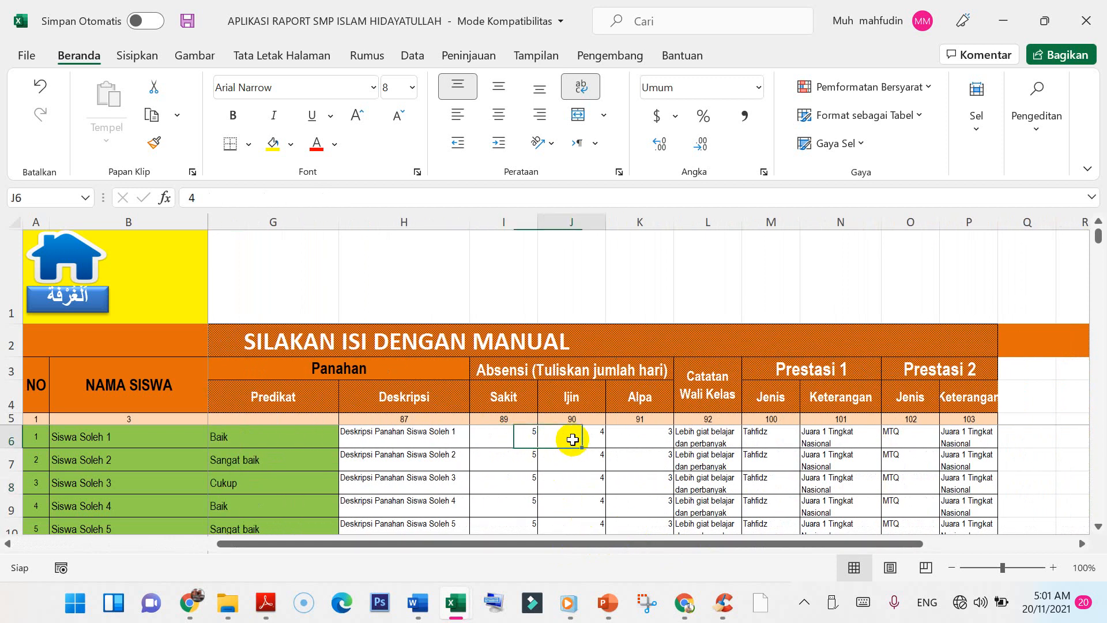
{"action": "left_click", "coordinate": [636, 437]}
{"action": "left_click", "coordinate": [513, 438]}
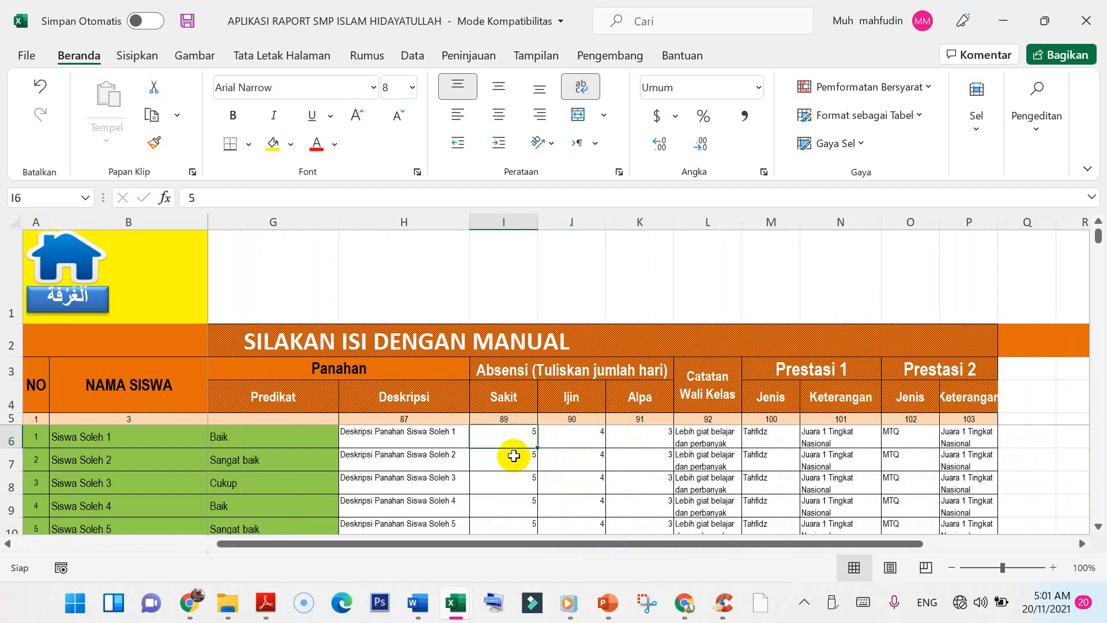
{"action": "type", "text": "8"}
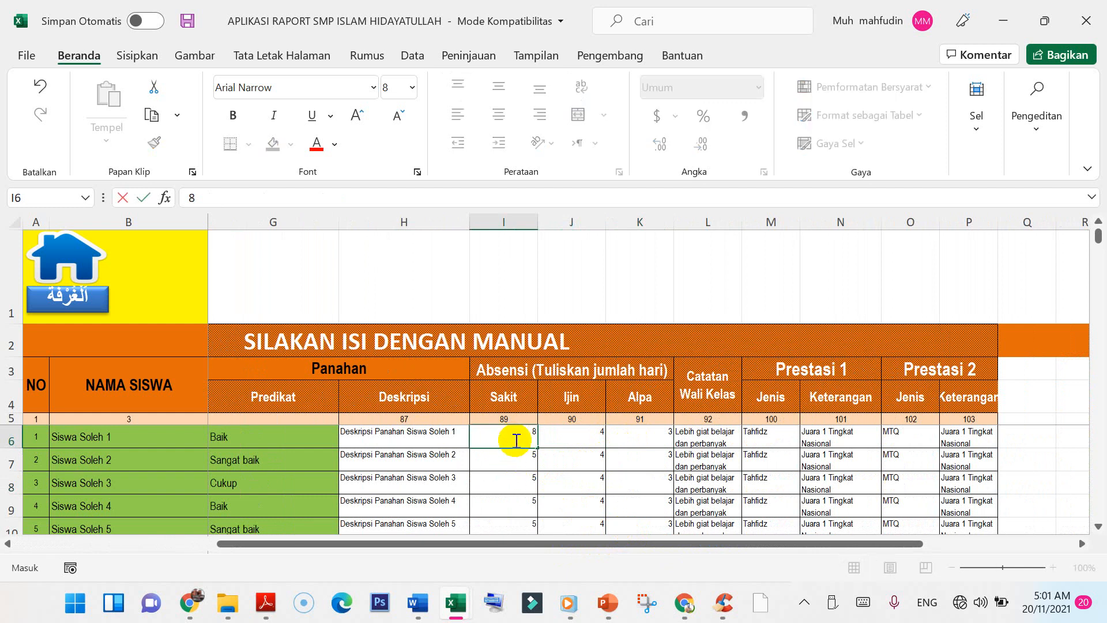
{"action": "left_click", "coordinate": [586, 438]}
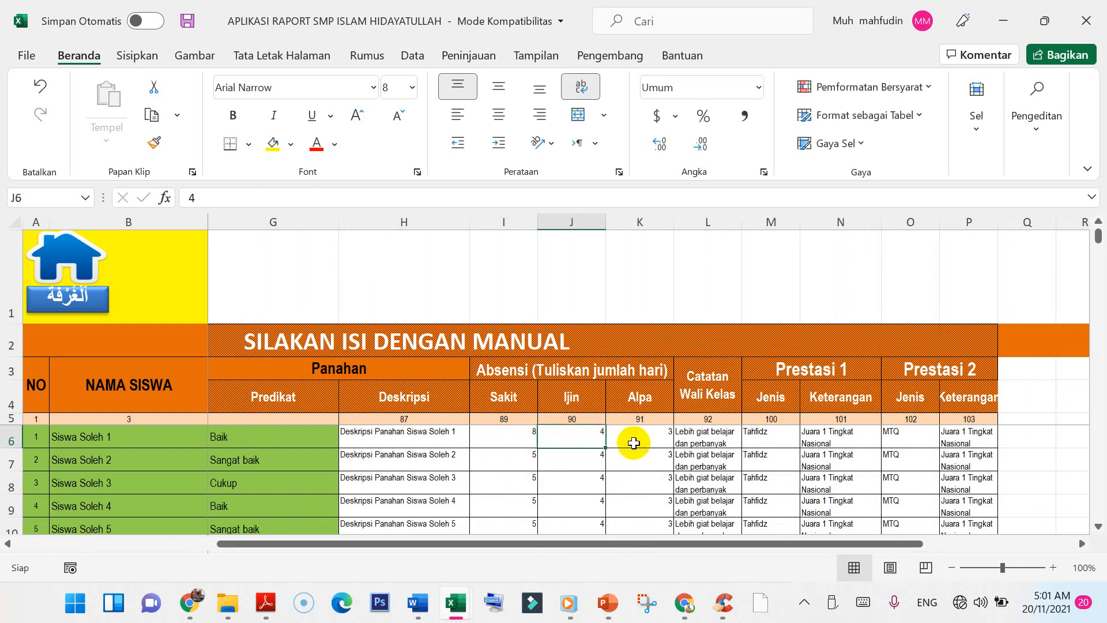
Step: Examine the first student's Catatan Wali Kelas entry and return to the main menu page
{"action": "left_click", "coordinate": [708, 436]}
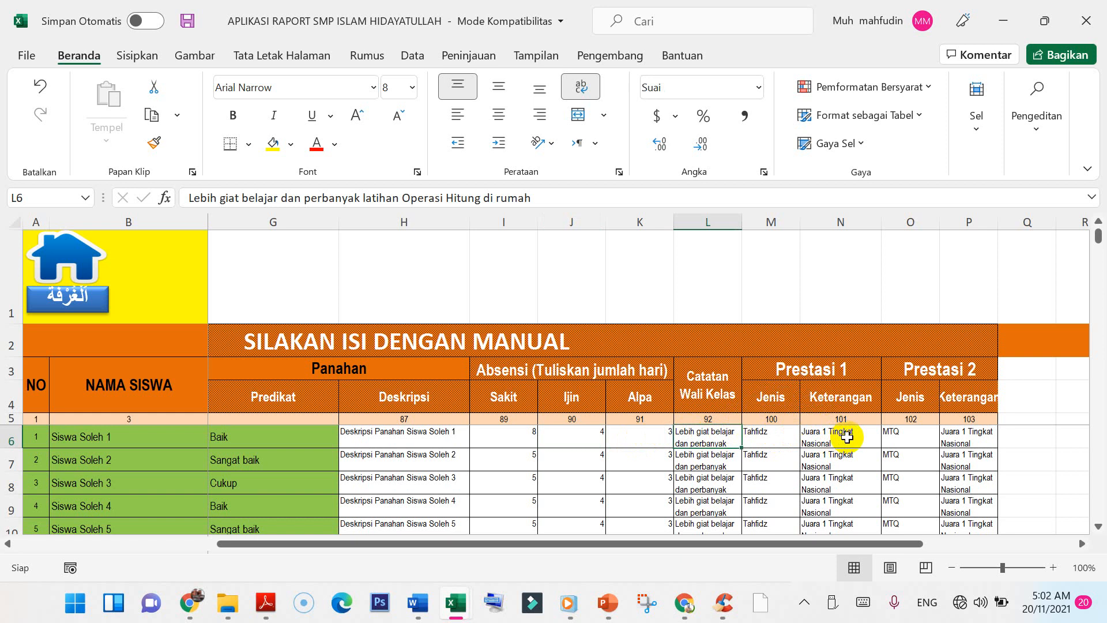
{"action": "left_click_drag", "start_coordinate": [816, 544], "coordinate": [554, 615]}
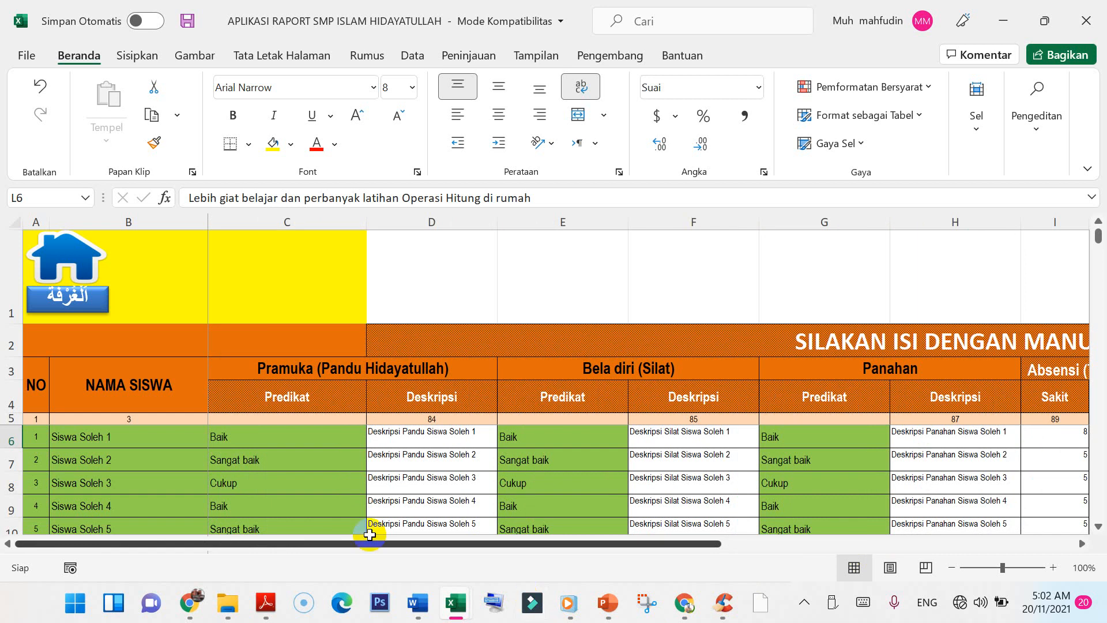
{"action": "left_click", "coordinate": [67, 300]}
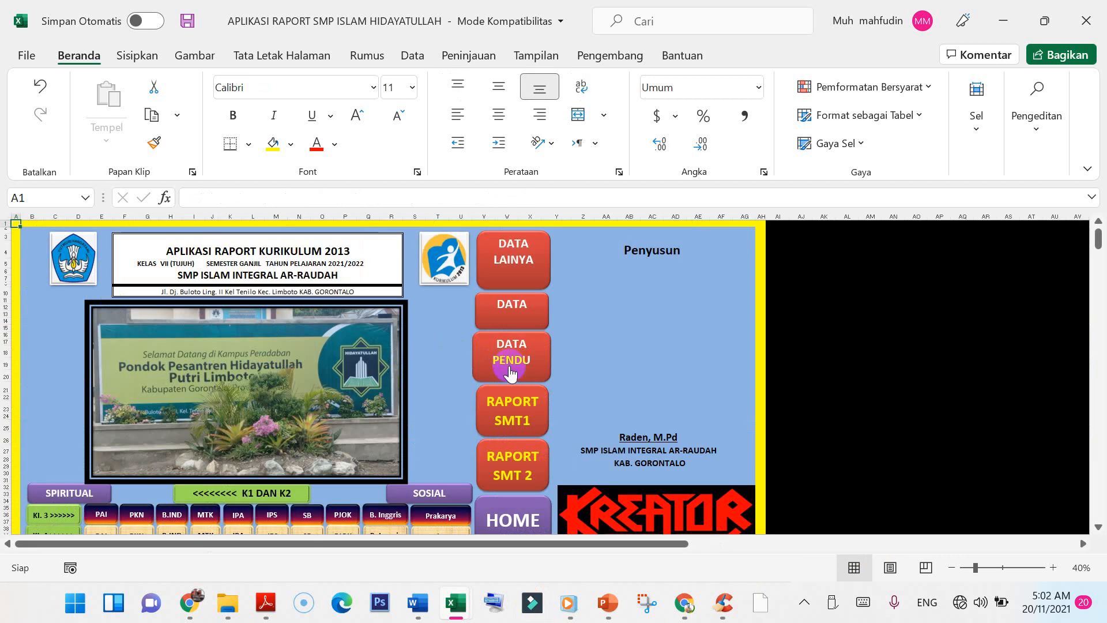
Step: Open the KI 3 PJOK sheet and examine the first three students' Nilai Mapel, Predikat and Deskripsi cells
{"action": "left_click", "coordinate": [491, 407]}
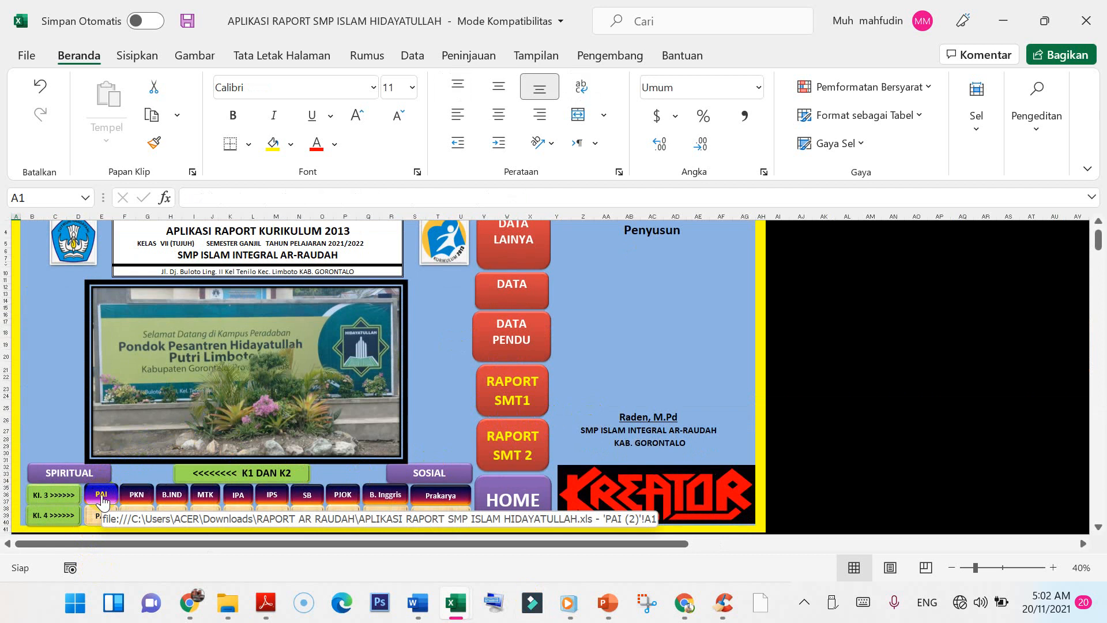
{"action": "left_click", "coordinate": [343, 477]}
{"action": "left_click", "coordinate": [343, 497]}
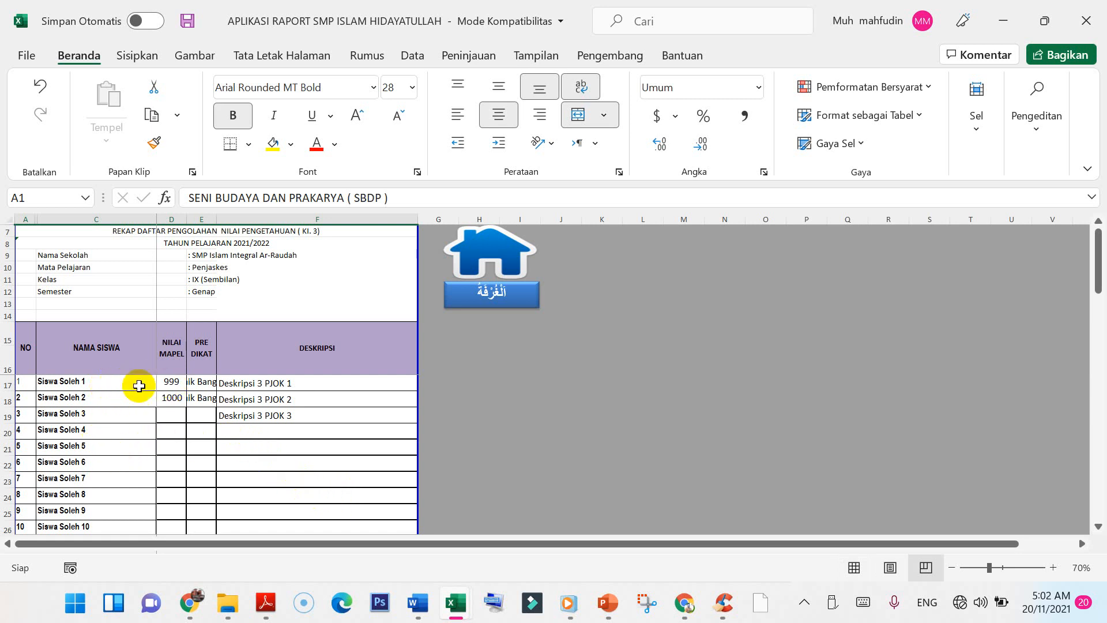
{"action": "mouse_move", "coordinate": [173, 379]}
{"action": "left_mouse_down"}
{"action": "mouse_move", "coordinate": [223, 383]}
{"action": "mouse_move", "coordinate": [245, 415]}
{"action": "left_mouse_up"}
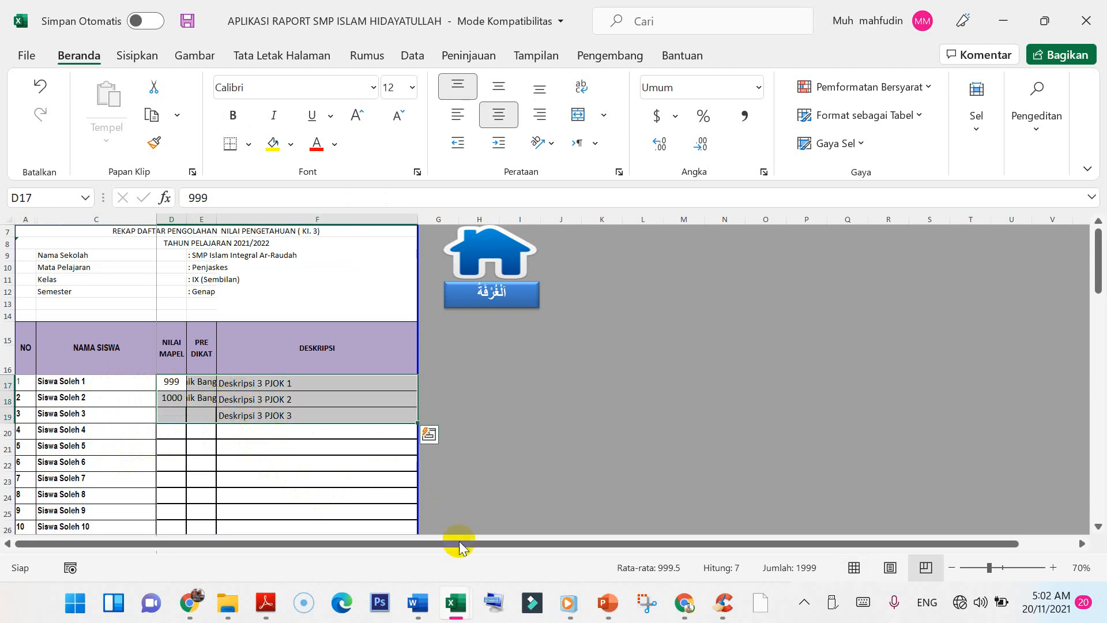
Step: Switch to Word, copy the table row's score, predicate and description, and return to the APLIKASI RAPORT workbook
{"action": "left_click", "coordinate": [454, 603]}
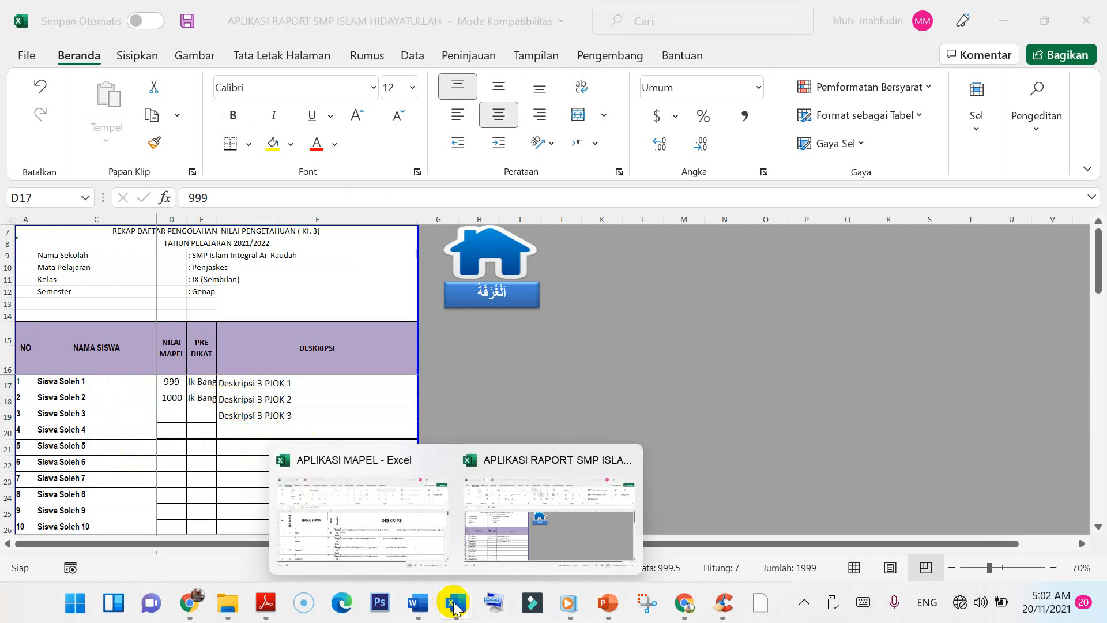
{"action": "left_click", "coordinate": [431, 604]}
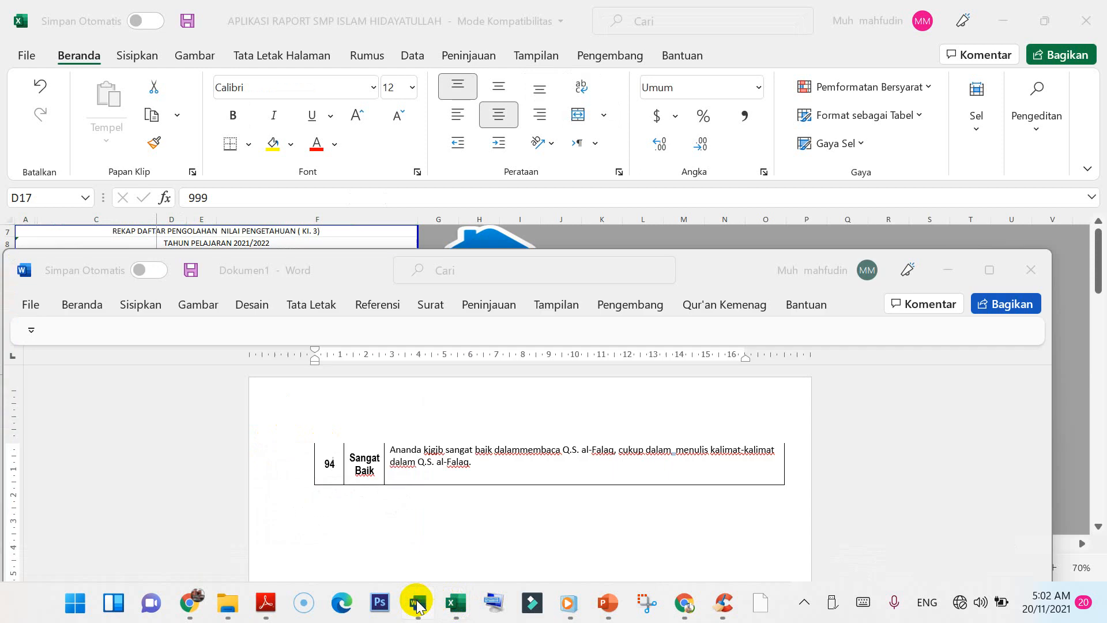
{"action": "left_click", "coordinate": [328, 461]}
{"action": "left_click_drag", "start_coordinate": [367, 457], "coordinate": [432, 456]}
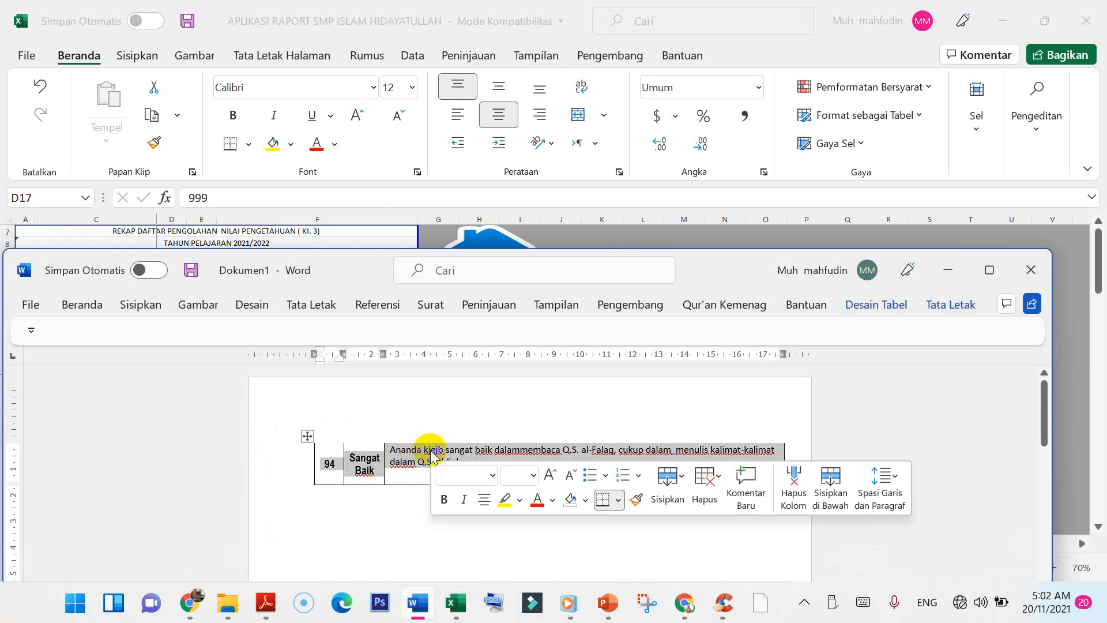
{"action": "left_click", "coordinate": [455, 603]}
{"action": "left_click", "coordinate": [487, 544]}
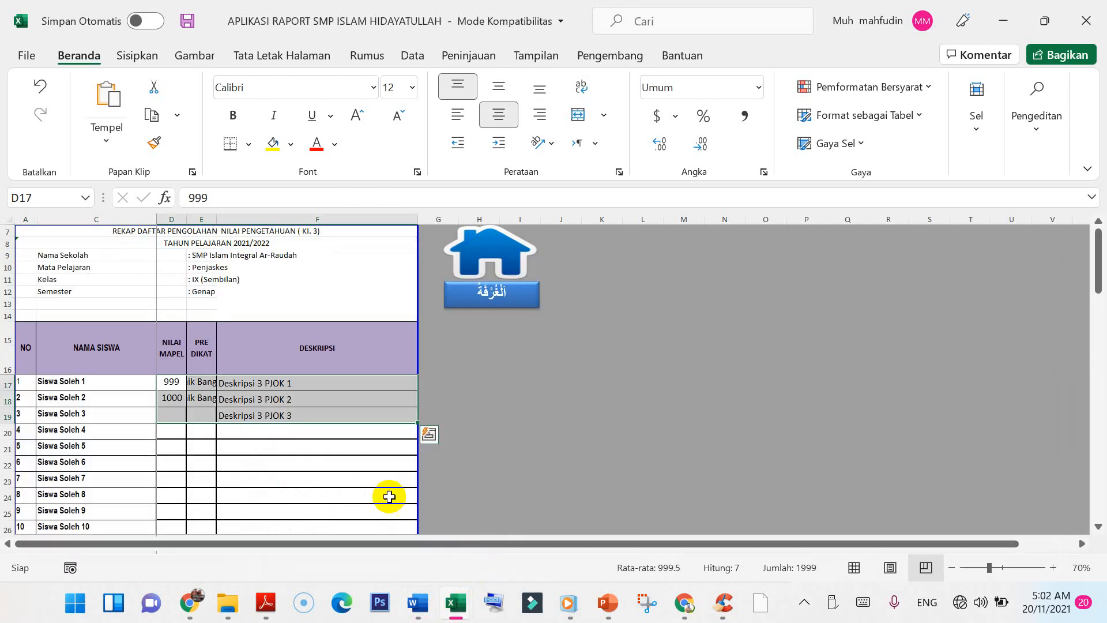
Step: Paste the copied score, predicate and description into the first student's row at D17 and heighten row 17 to fit the description
{"action": "left_click", "coordinate": [170, 382]}
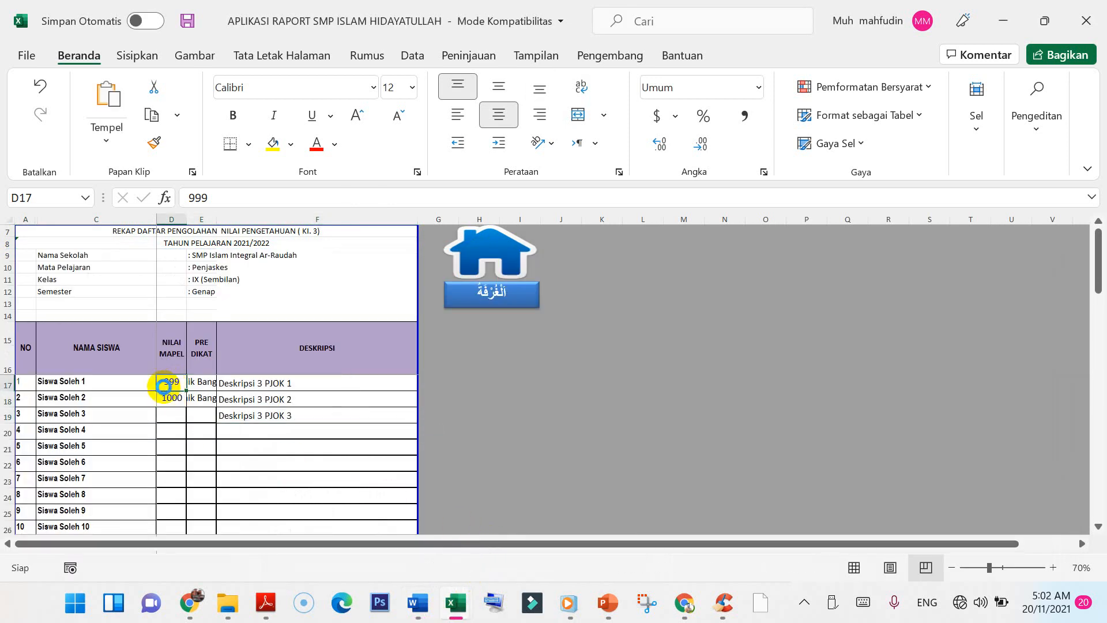
{"action": "key", "text": "ctrl+v"}
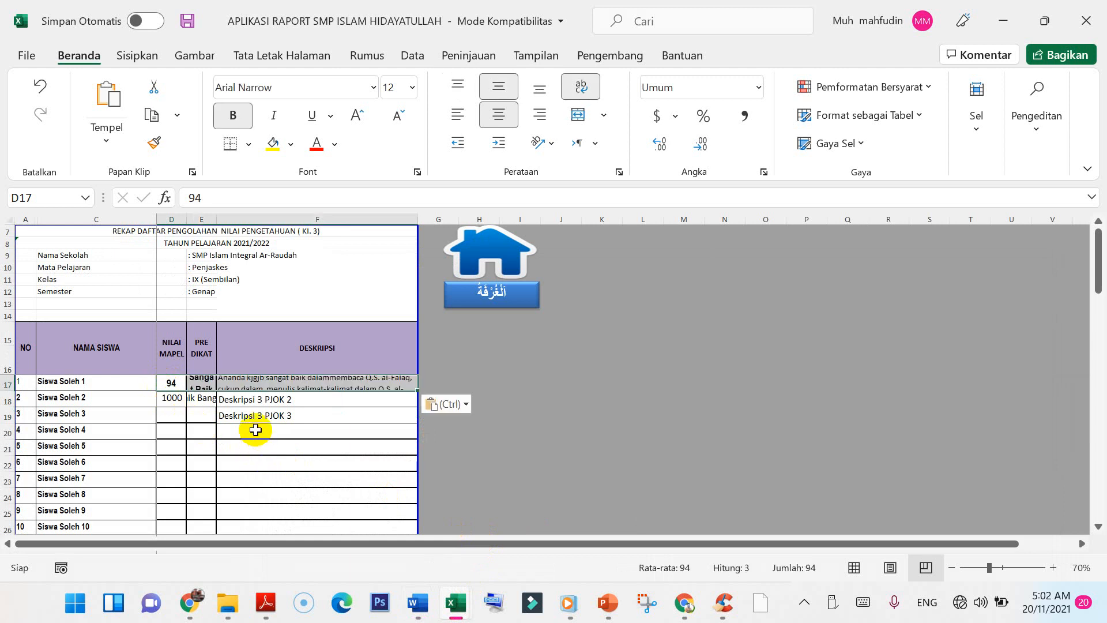
{"action": "left_click_drag", "start_coordinate": [12, 392], "coordinate": [12, 414]}
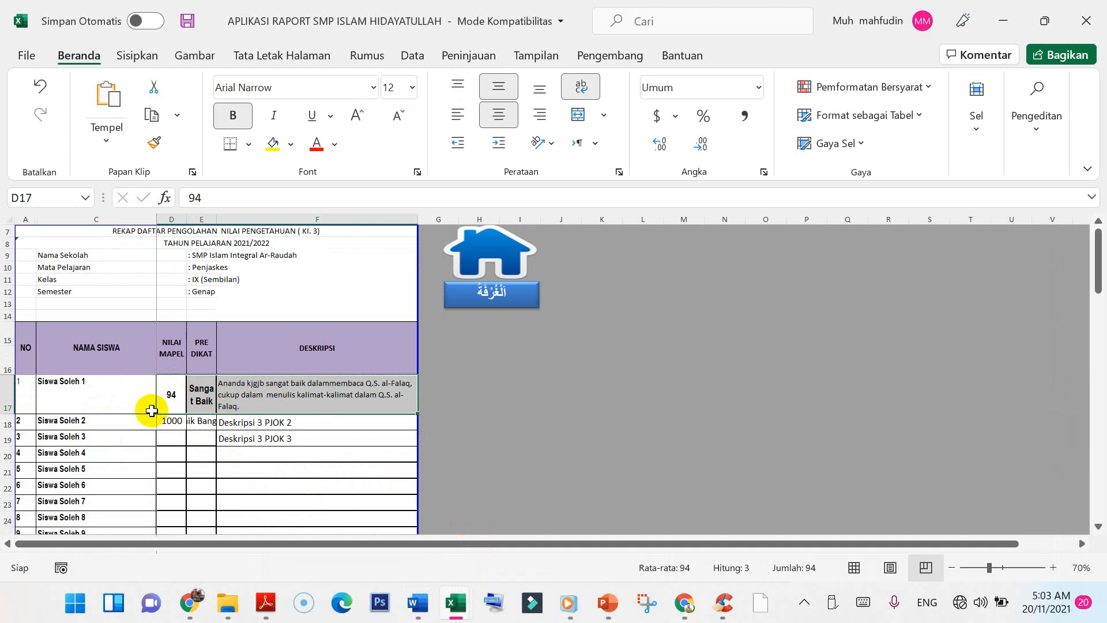
Step: Examine the student name cells and the first student's description, and return to the main menu page
{"action": "left_click_drag", "start_coordinate": [104, 391], "coordinate": [104, 521]}
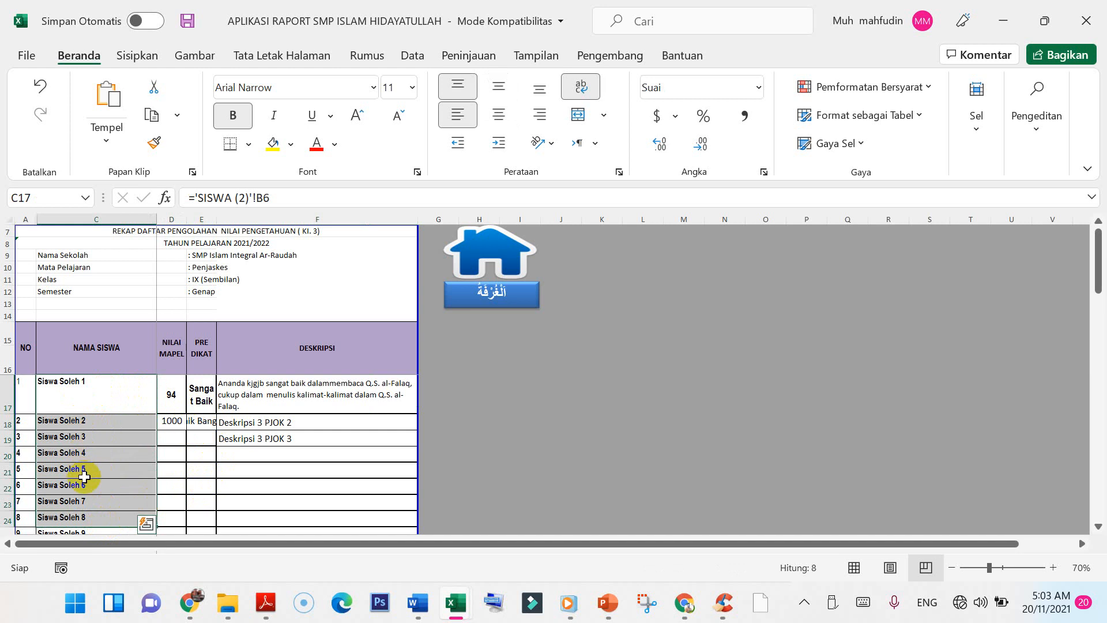
{"action": "left_click", "coordinate": [249, 396]}
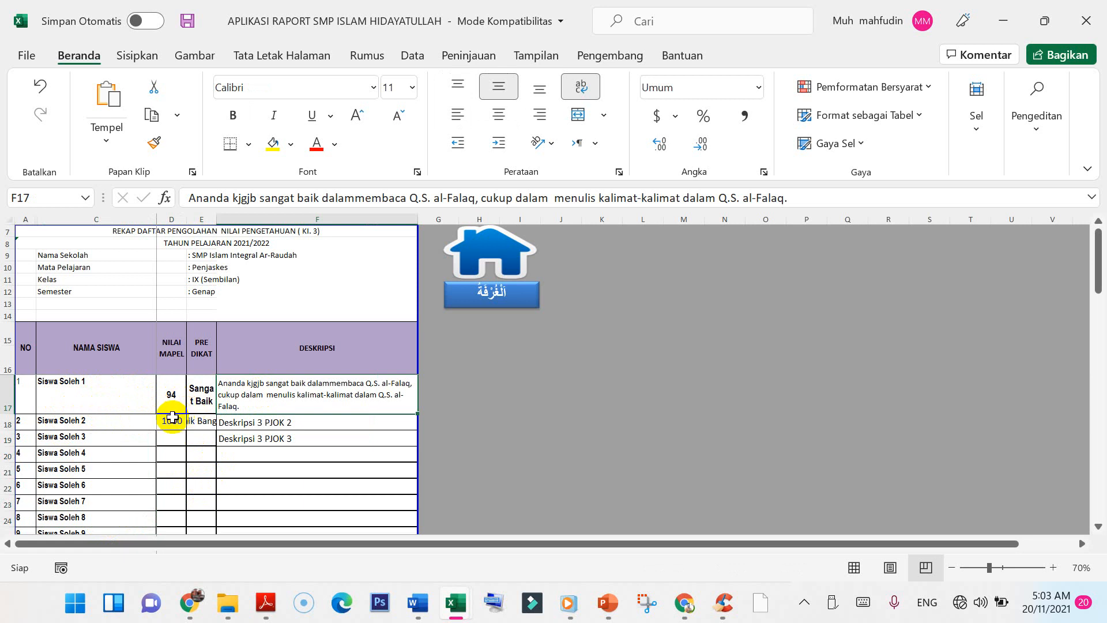
{"action": "left_click", "coordinate": [483, 300]}
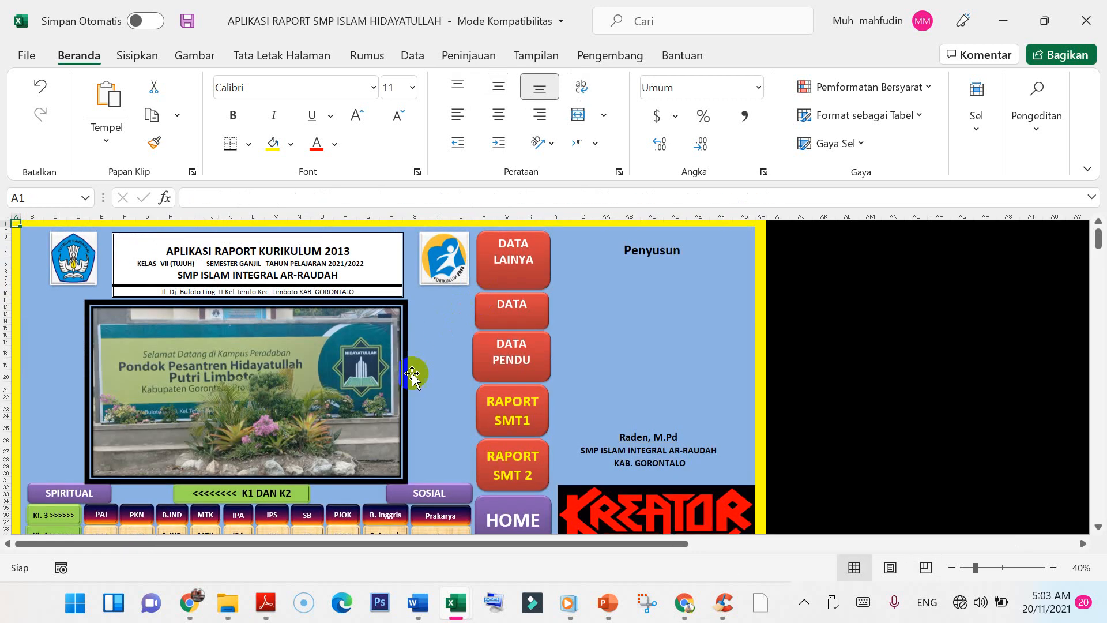
Step: Open the SPIRITUAL sheet and set the first student's 1.2 score to 1 and 1.3 score to 0
{"action": "scroll", "coordinate": [202, 466], "scroll_direction": "down", "scroll_amount": 1}
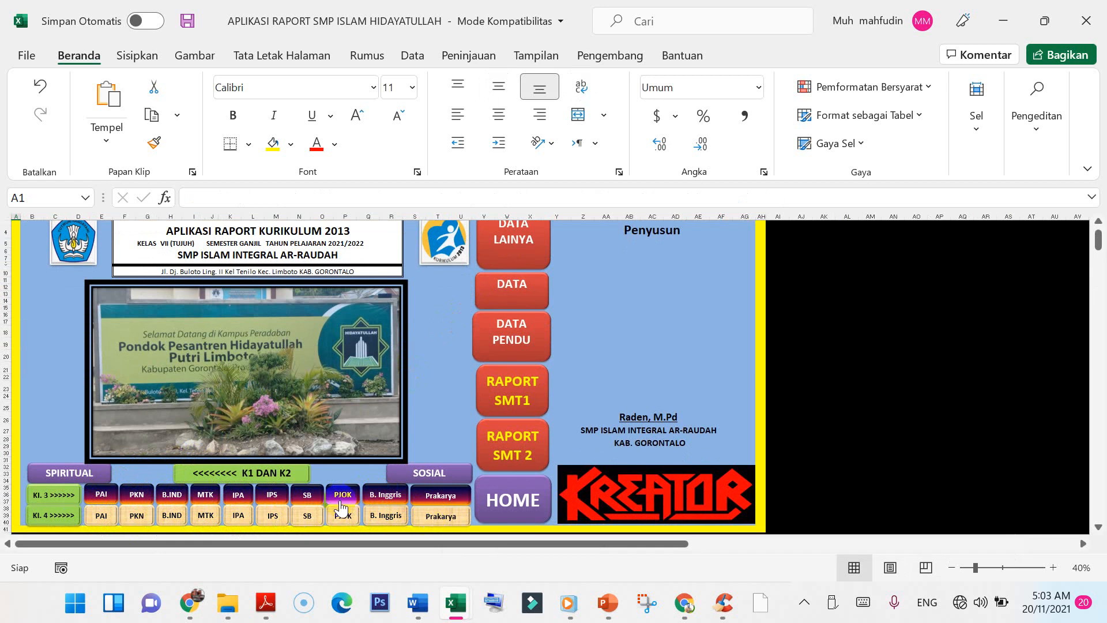
{"action": "left_click", "coordinate": [68, 474]}
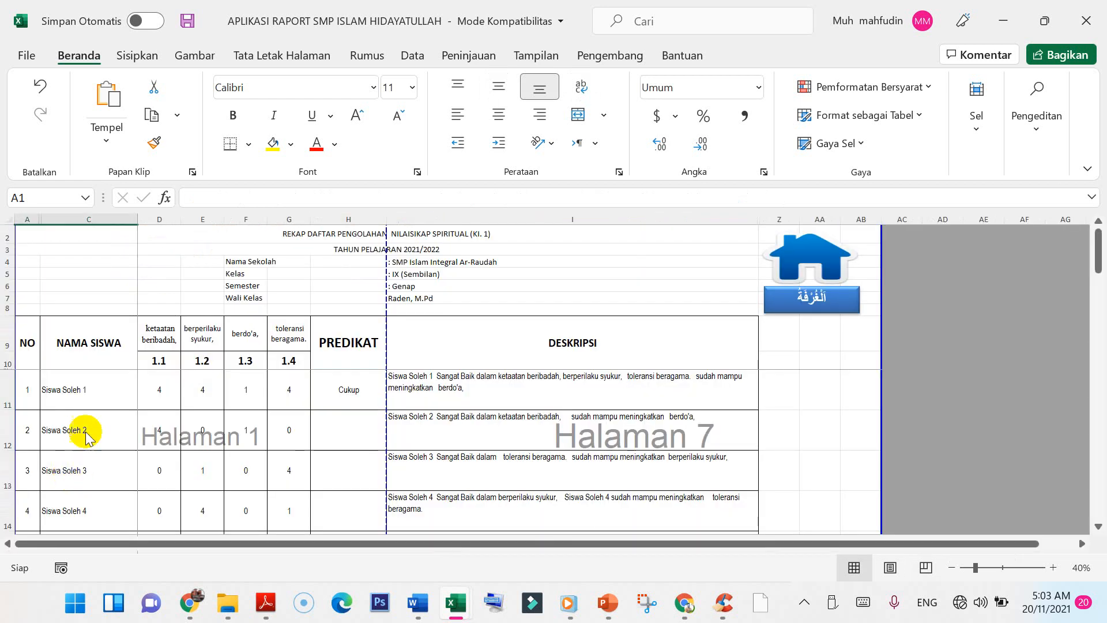
{"action": "left_click", "coordinate": [155, 390]}
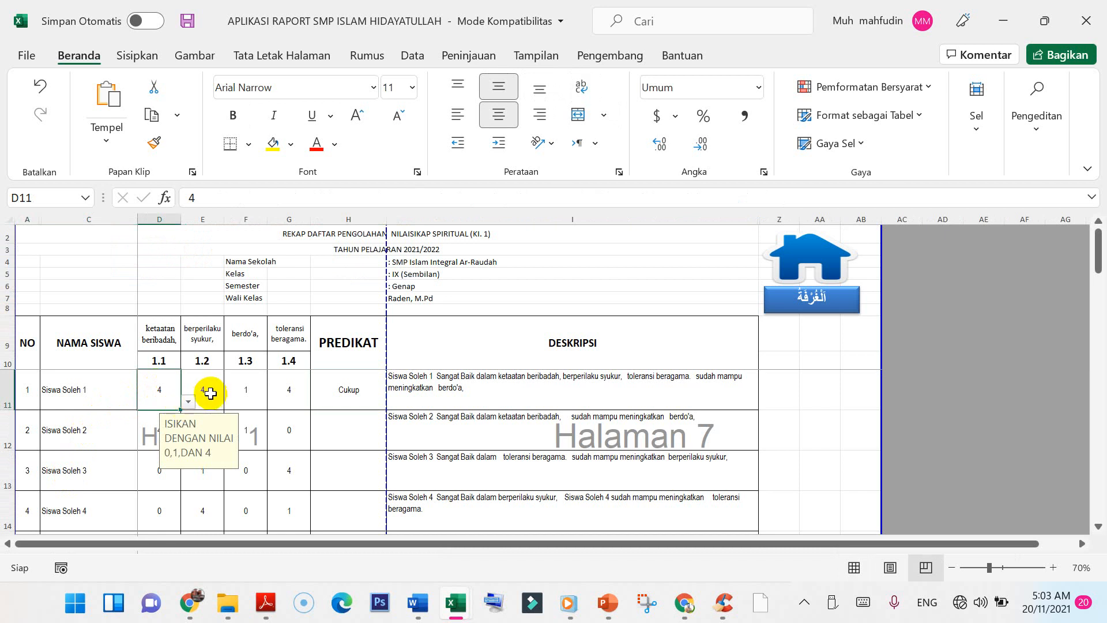
{"action": "left_click", "coordinate": [210, 394]}
{"action": "left_click", "coordinate": [231, 402]}
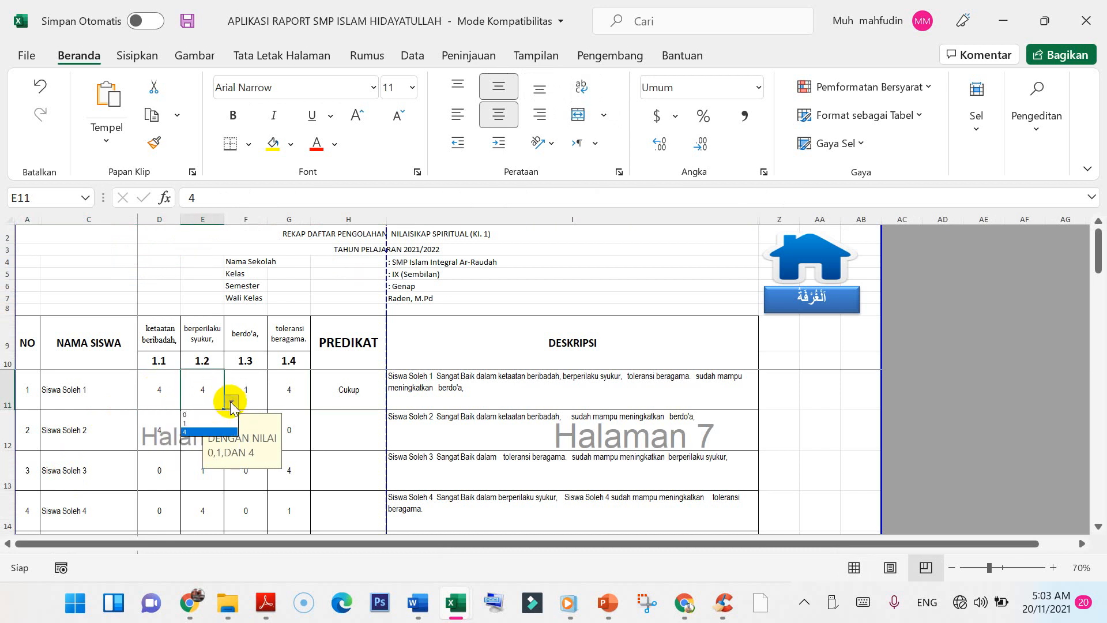
{"action": "left_click", "coordinate": [197, 423]}
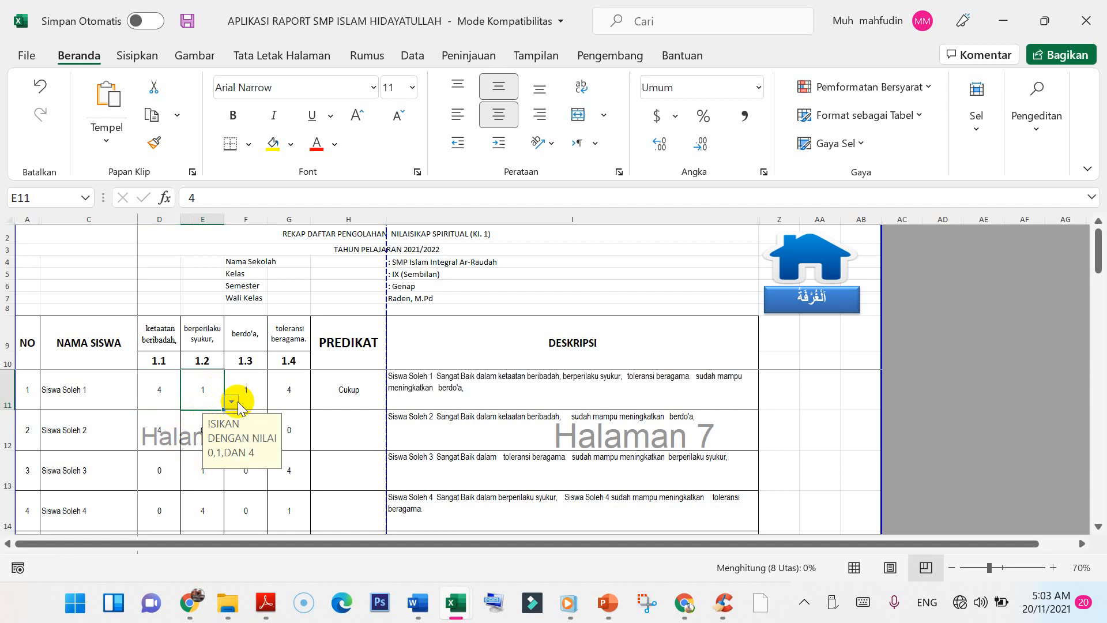
{"action": "left_click", "coordinate": [252, 388]}
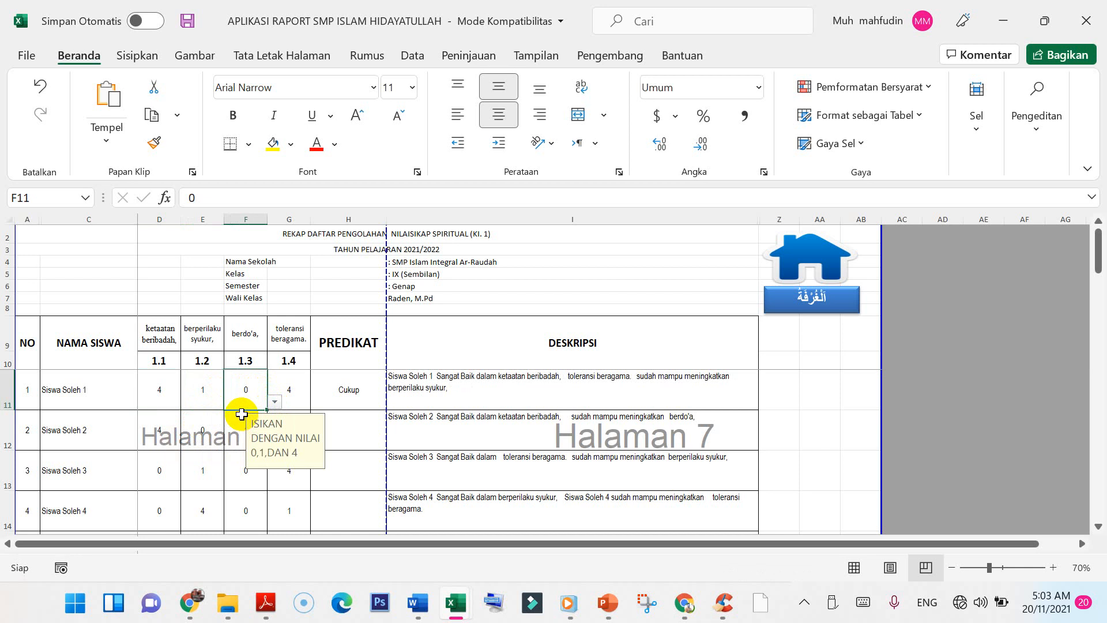
Step: Examine the first student's Deskripsi formula and the available Predikat options, and return to the main menu page
{"action": "left_click", "coordinate": [438, 389]}
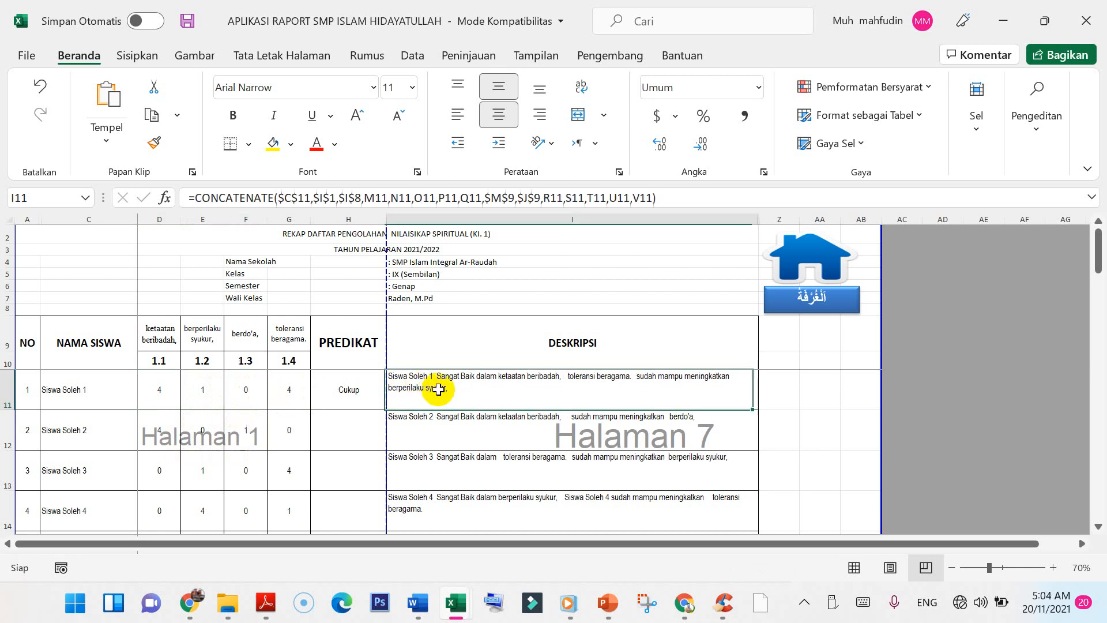
{"action": "left_click", "coordinate": [349, 389]}
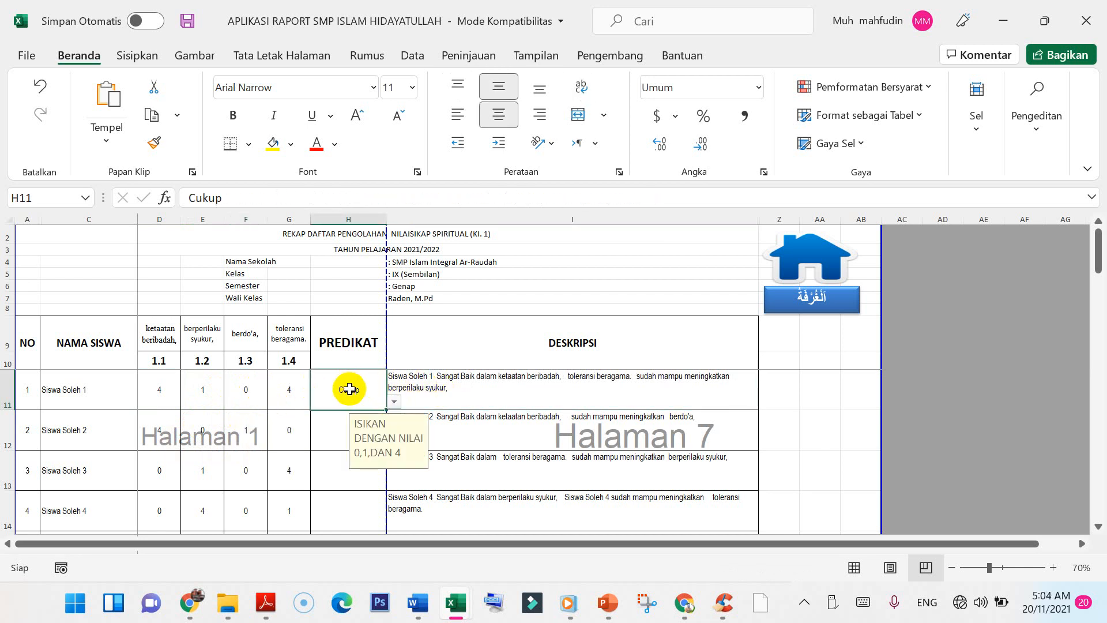
{"action": "left_click", "coordinate": [394, 402]}
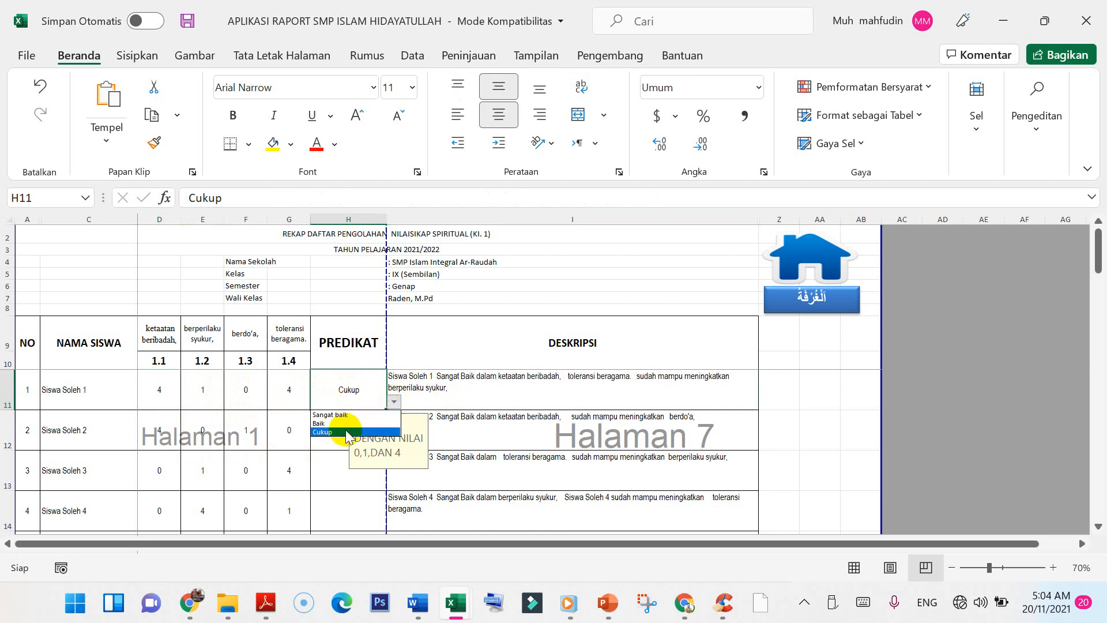
{"action": "left_click", "coordinate": [340, 481]}
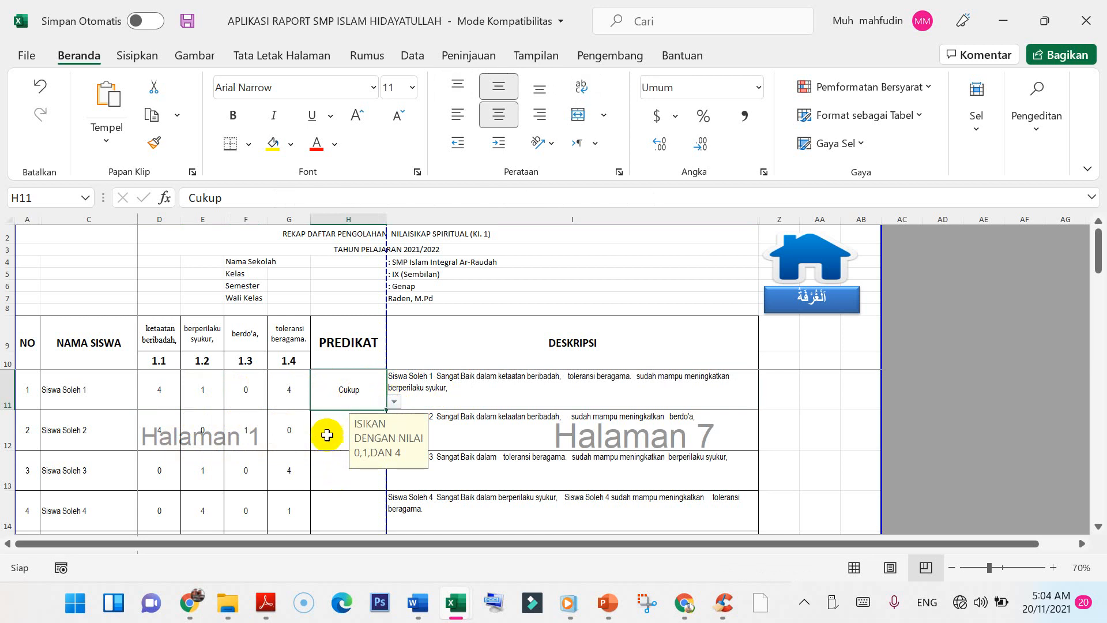
{"action": "left_click", "coordinate": [811, 297]}
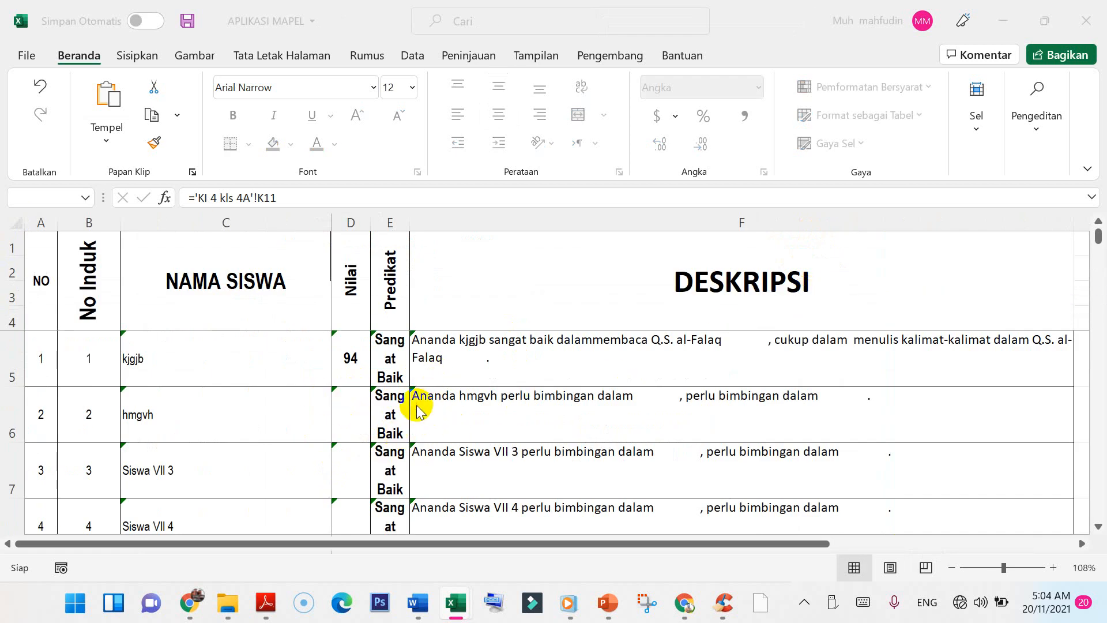
Step: Switch back to the APLIKASI RAPORT workbook and look over the subject links on its main menu page
{"action": "left_click", "coordinate": [456, 603]}
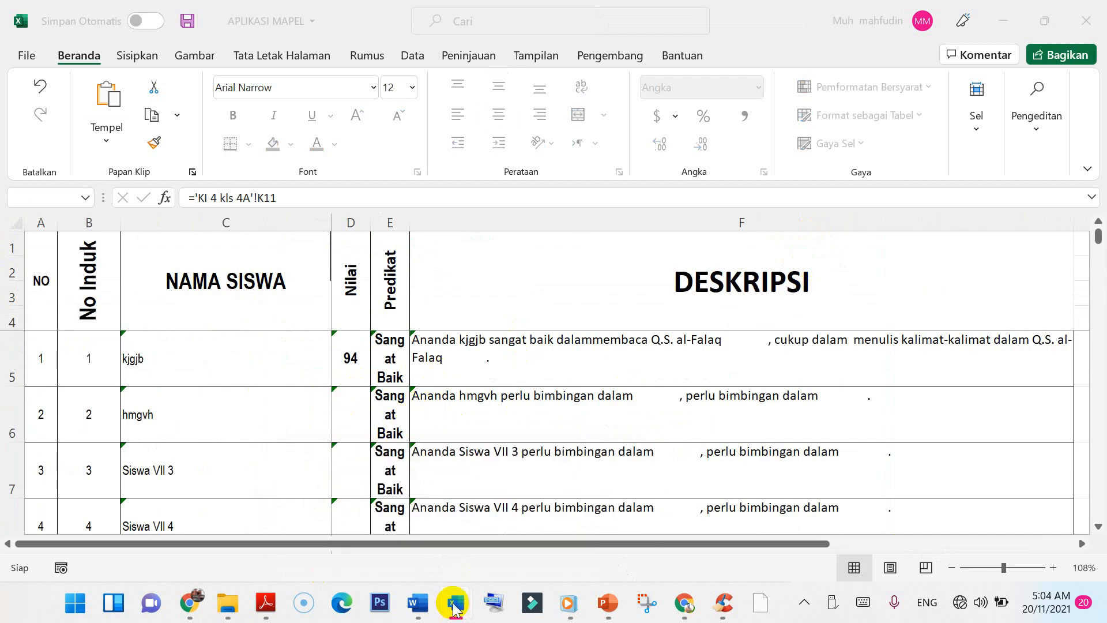
{"action": "left_click", "coordinate": [501, 548]}
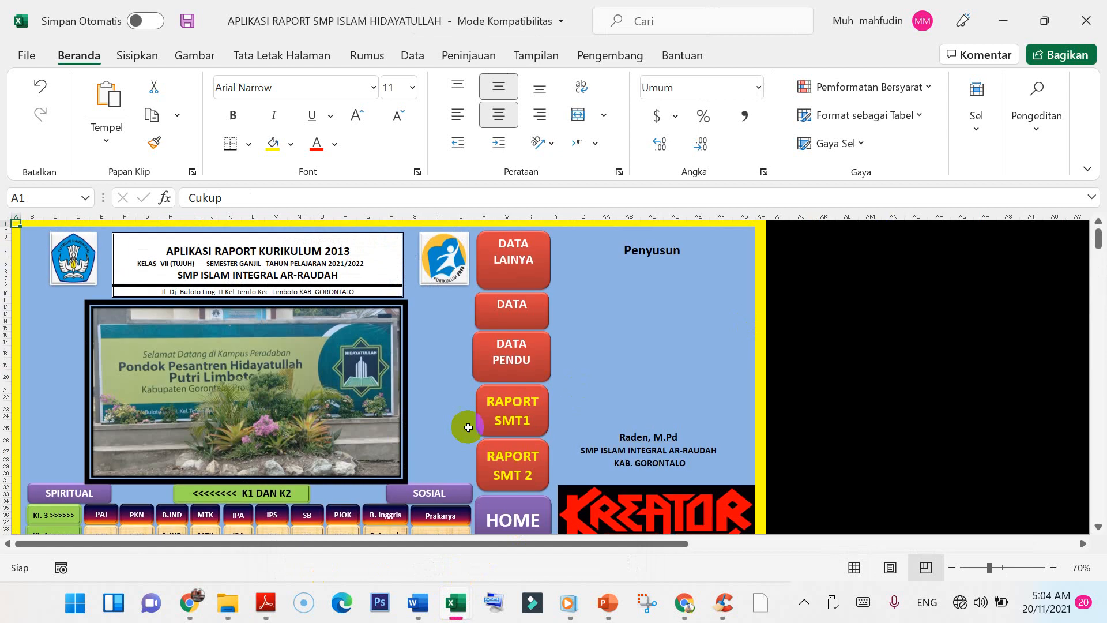
{"action": "scroll", "coordinate": [282, 461], "scroll_direction": "down", "scroll_amount": 2}
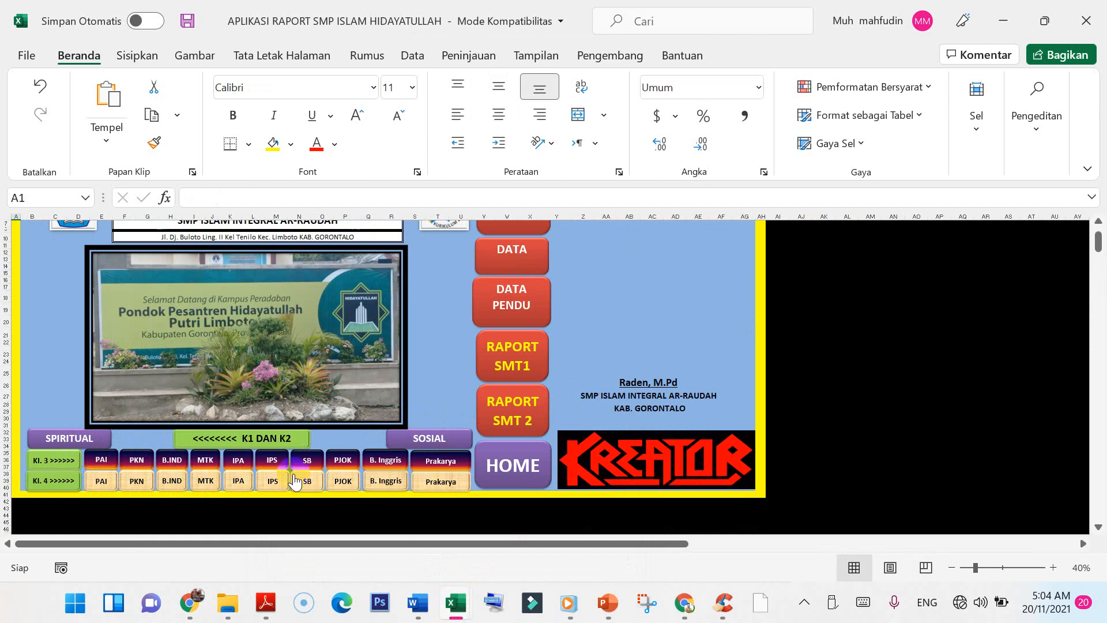
{"action": "scroll", "coordinate": [519, 308], "scroll_direction": "up", "scroll_amount": 2}
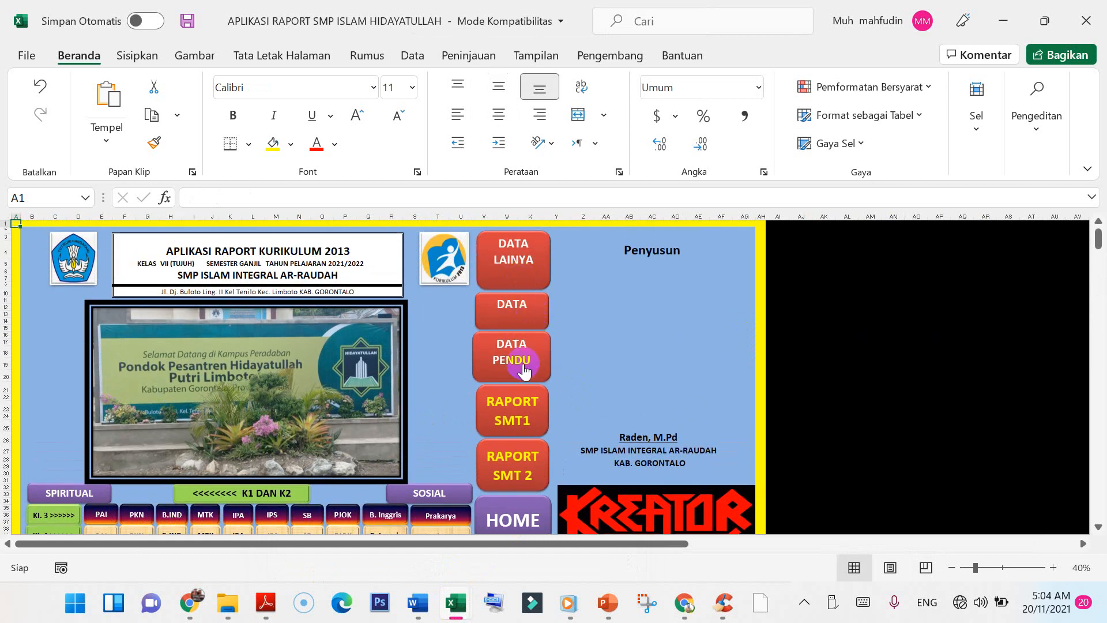
Step: Open the RAPORT SMT1 sheet and set the report card's student number to 1
{"action": "scroll", "coordinate": [597, 386], "scroll_direction": "down", "scroll_amount": 1}
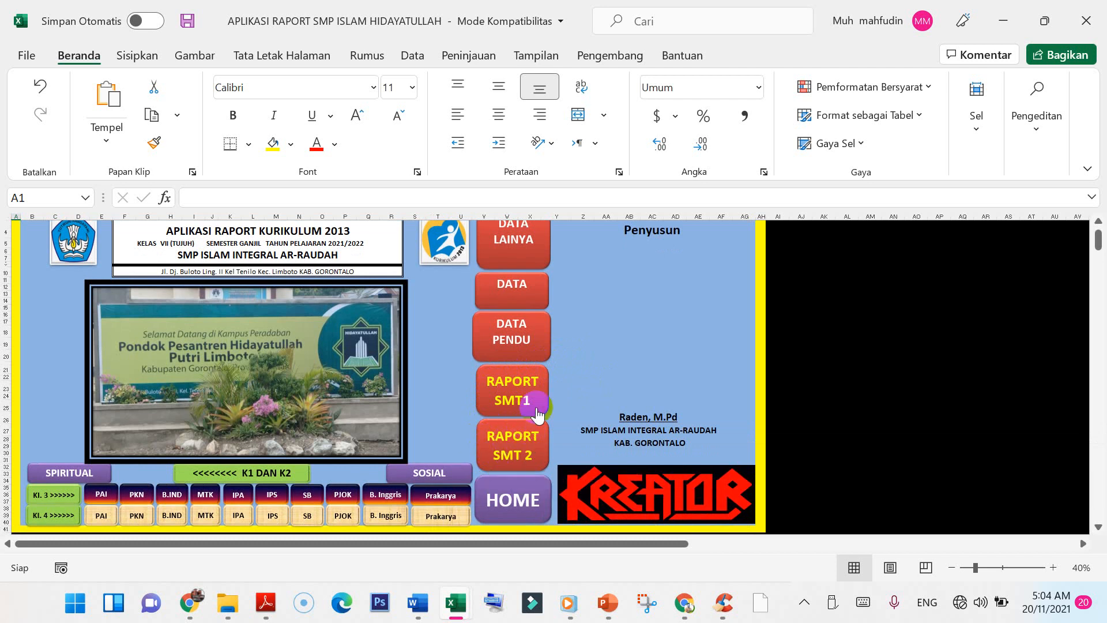
{"action": "left_click", "coordinate": [511, 398]}
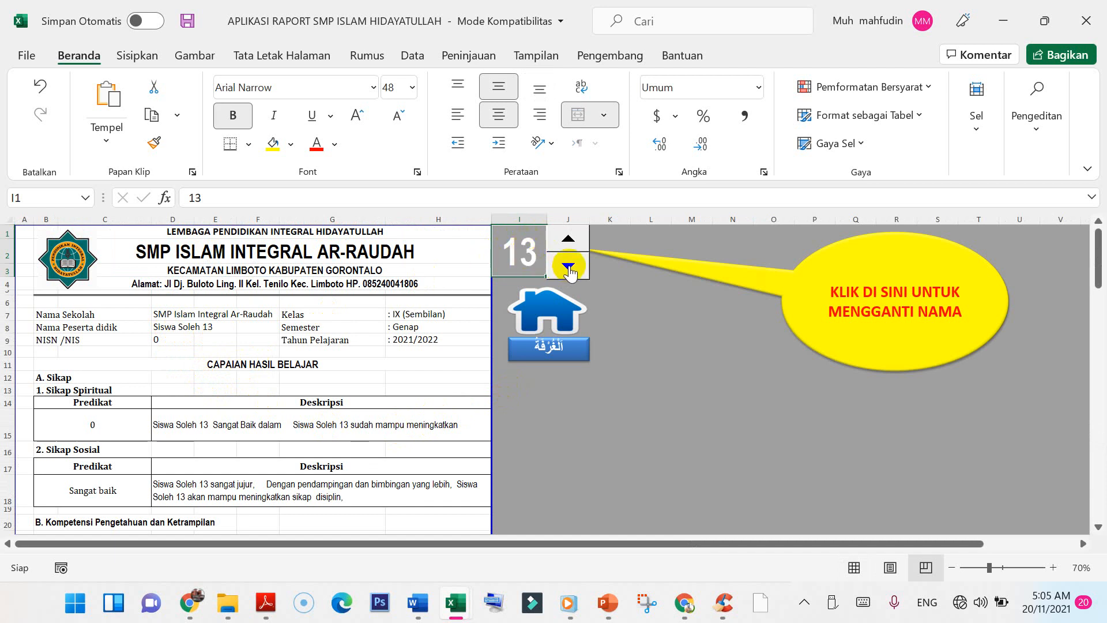
{"action": "left_click_drag", "start_coordinate": [569, 271], "coordinate": [569, 271]}
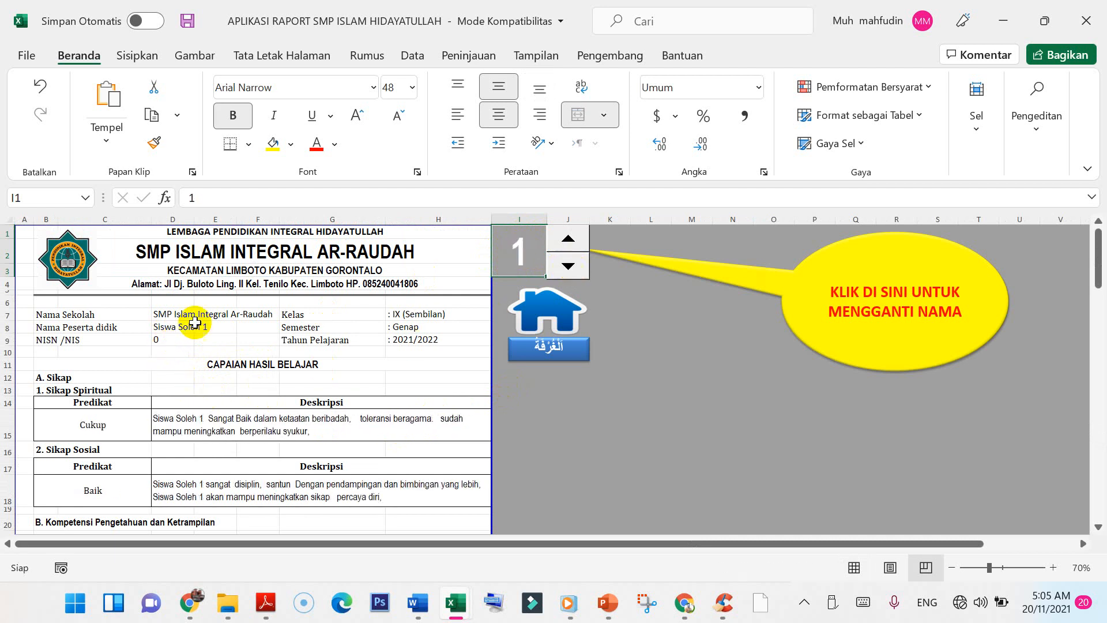
Step: Examine student 1's report card, from the attitude descriptions through the Pengetahuan and Ketrampilan tables to the signature section
{"action": "scroll", "coordinate": [221, 396], "scroll_direction": "down", "scroll_amount": 2}
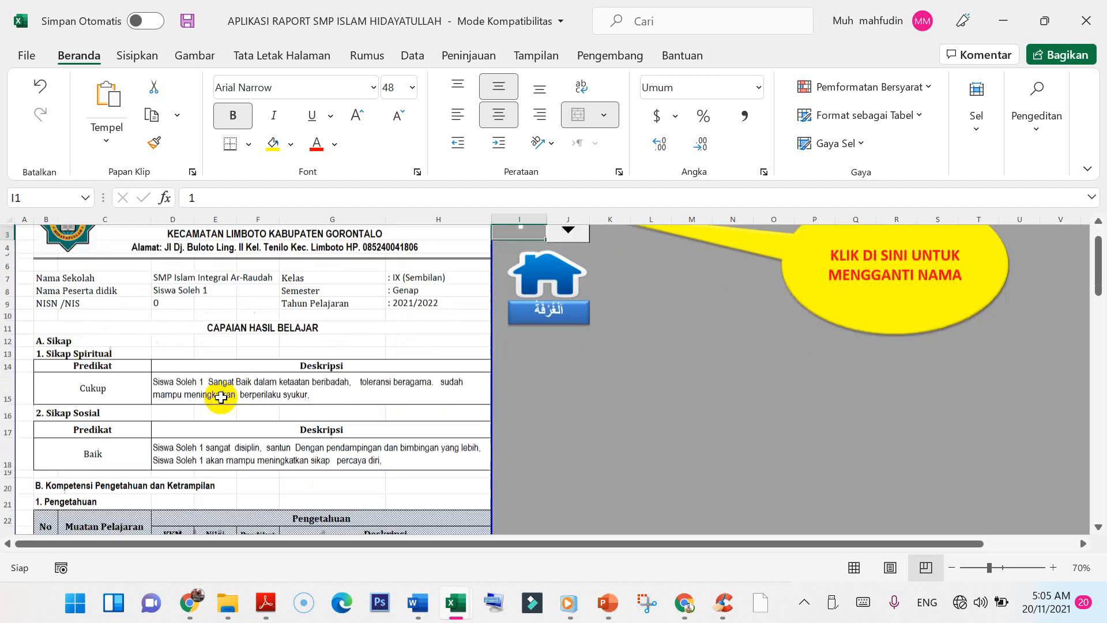
{"action": "scroll", "coordinate": [221, 397], "scroll_direction": "down", "scroll_amount": 4}
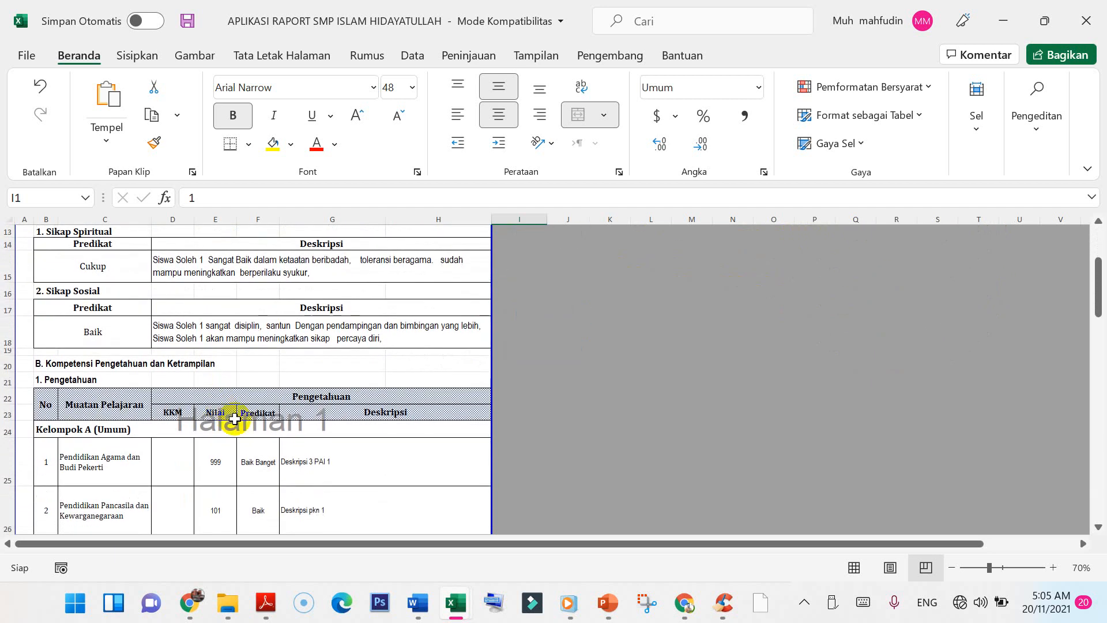
{"action": "scroll", "coordinate": [235, 419], "scroll_direction": "down", "scroll_amount": 8}
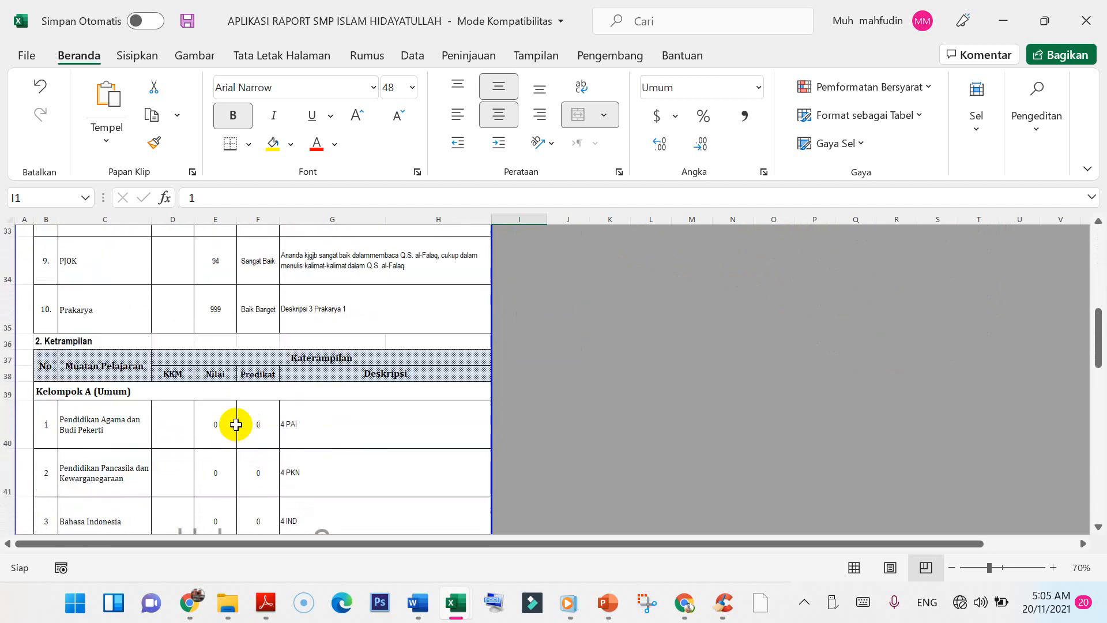
{"action": "scroll", "coordinate": [236, 425], "scroll_direction": "down", "scroll_amount": 1}
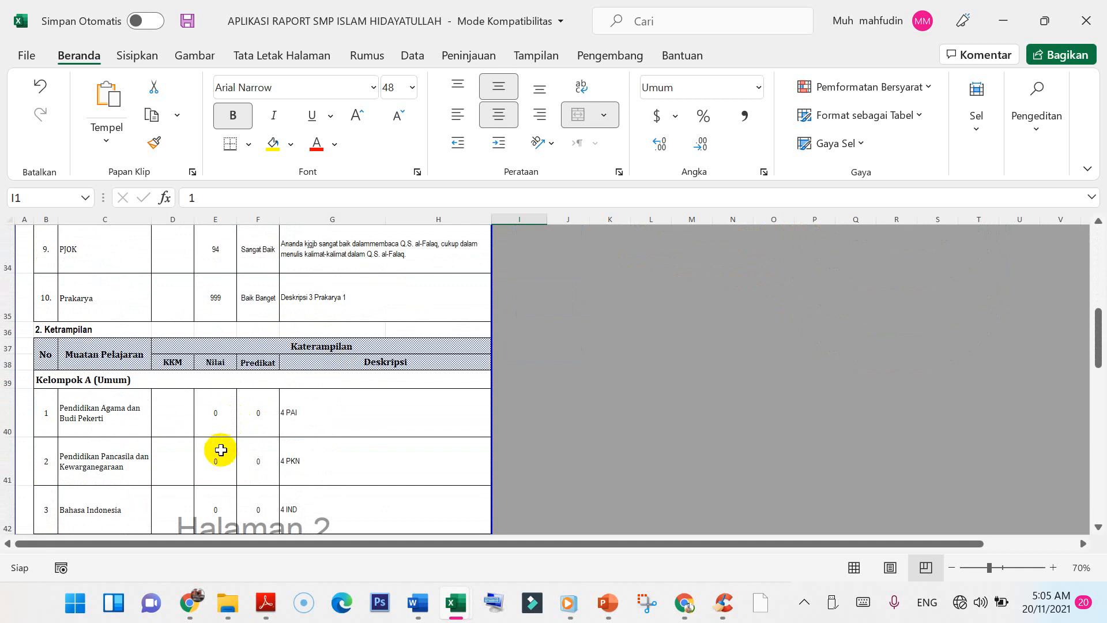
{"action": "scroll", "coordinate": [221, 452], "scroll_direction": "up", "scroll_amount": 2}
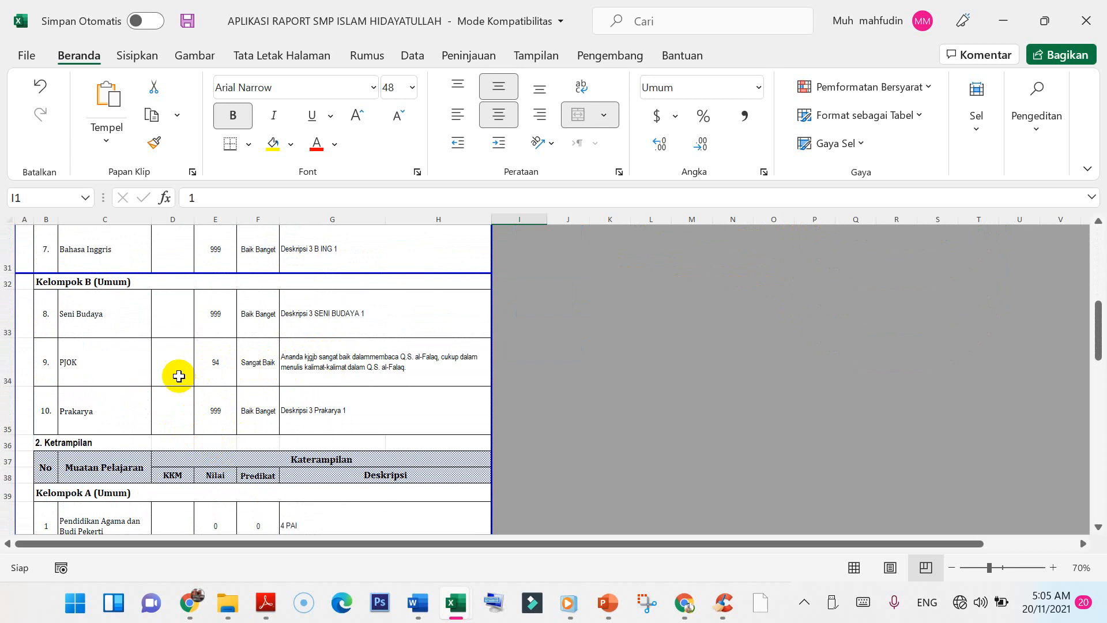
{"action": "scroll", "coordinate": [251, 360], "scroll_direction": "up", "scroll_amount": 2}
{"action": "scroll", "coordinate": [251, 360], "scroll_direction": "up", "scroll_amount": 2}
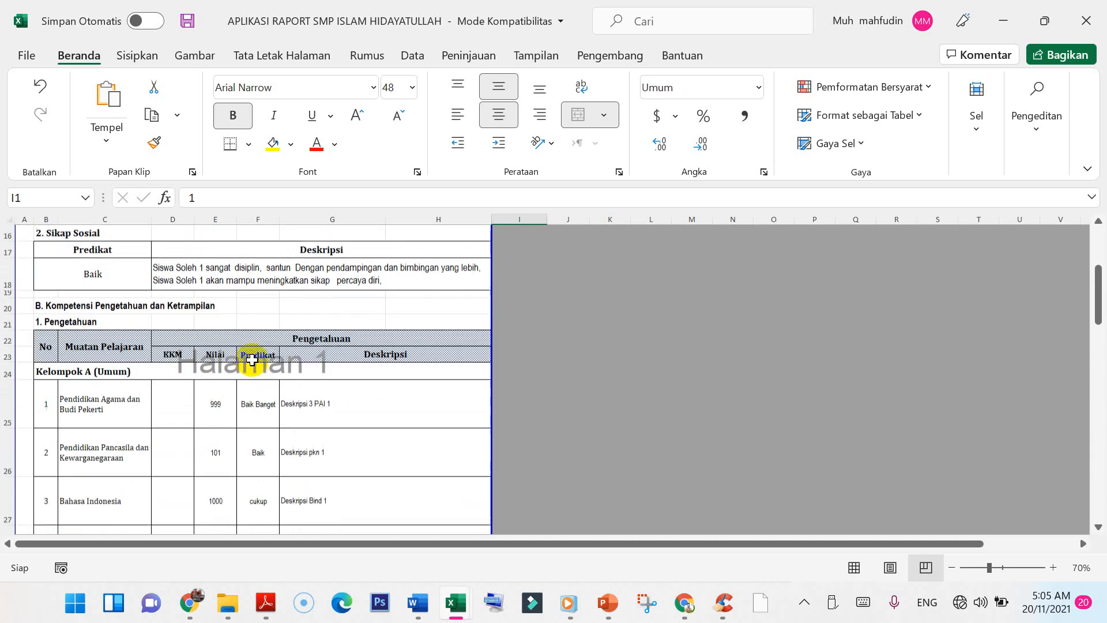
{"action": "scroll", "coordinate": [248, 363], "scroll_direction": "down", "scroll_amount": 4}
{"action": "scroll", "coordinate": [244, 366], "scroll_direction": "up", "scroll_amount": 2}
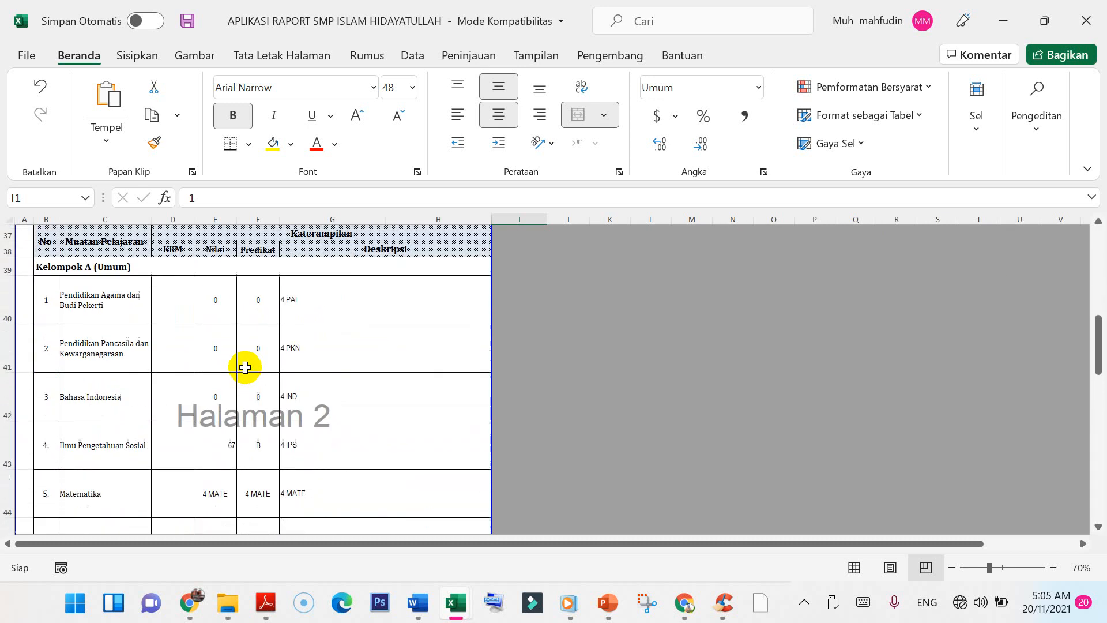
{"action": "scroll", "coordinate": [248, 369], "scroll_direction": "down", "scroll_amount": 10}
{"action": "scroll", "coordinate": [296, 398], "scroll_direction": "down", "scroll_amount": 3}
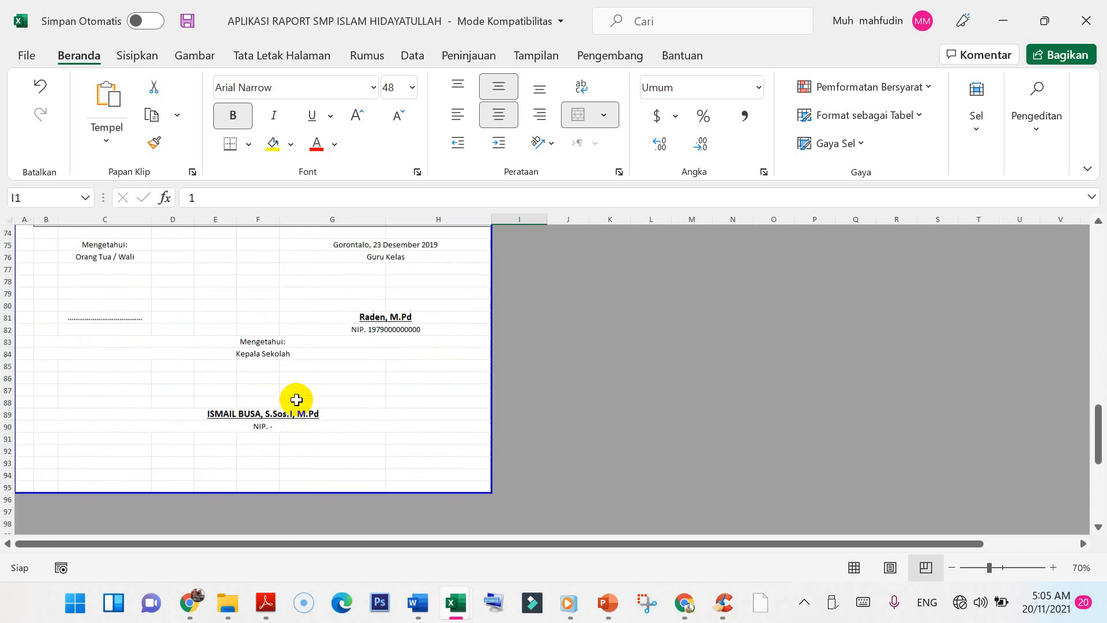
{"action": "scroll", "coordinate": [294, 397], "scroll_direction": "up", "scroll_amount": 3}
{"action": "scroll", "coordinate": [289, 378], "scroll_direction": "up", "scroll_amount": 15}
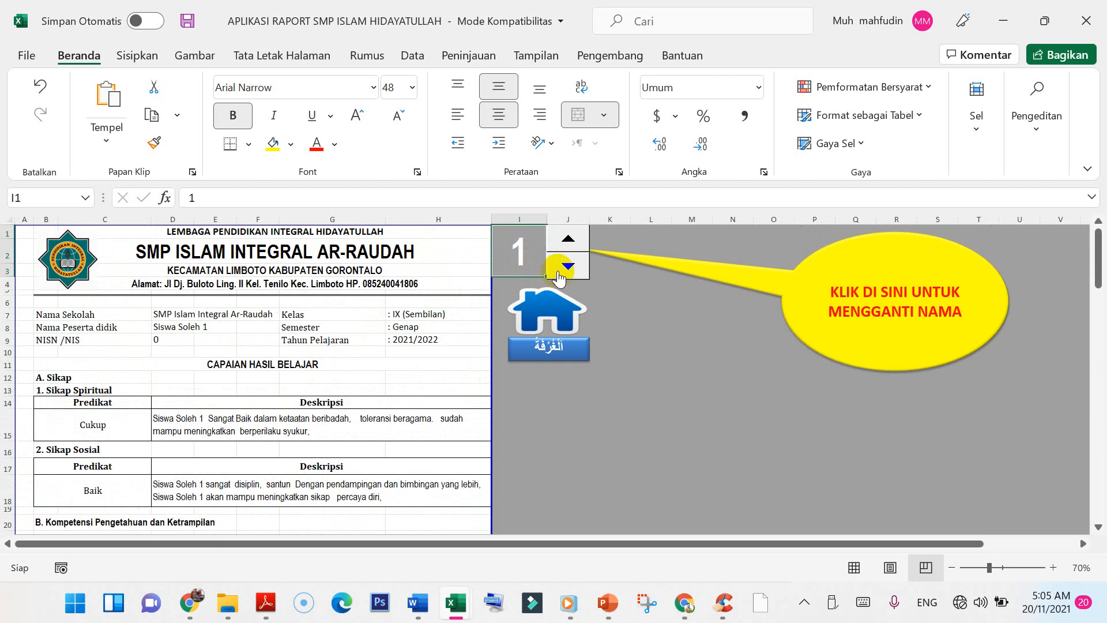
Step: Change the report card to student number 3 and examine that student's attitude descriptions and Pengetahuan scores
{"action": "left_click", "coordinate": [568, 242]}
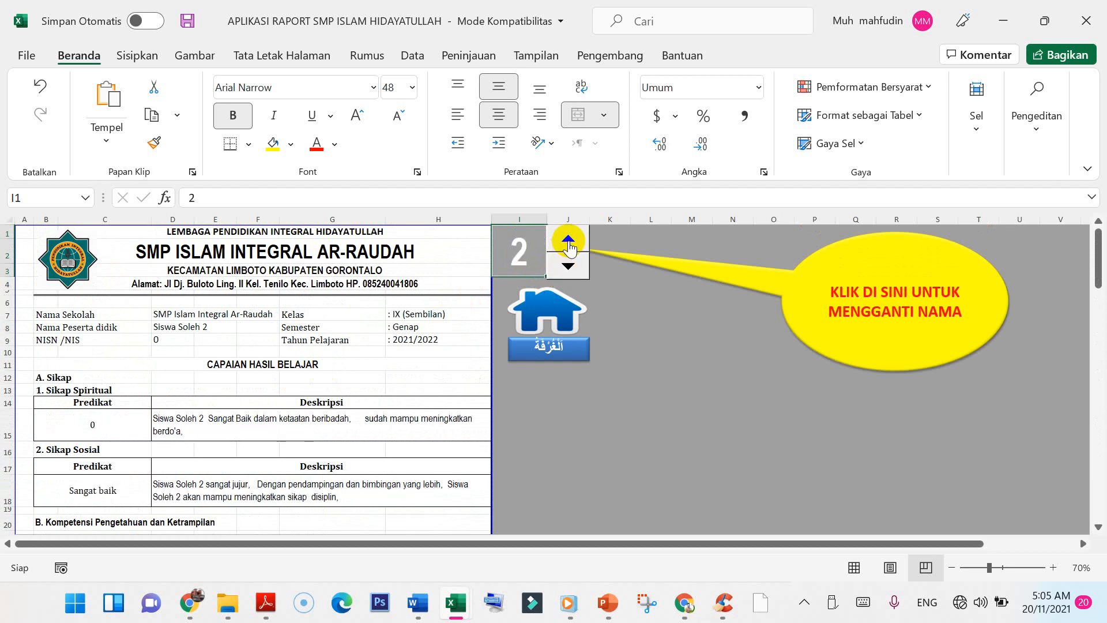
{"action": "left_click", "coordinate": [568, 241]}
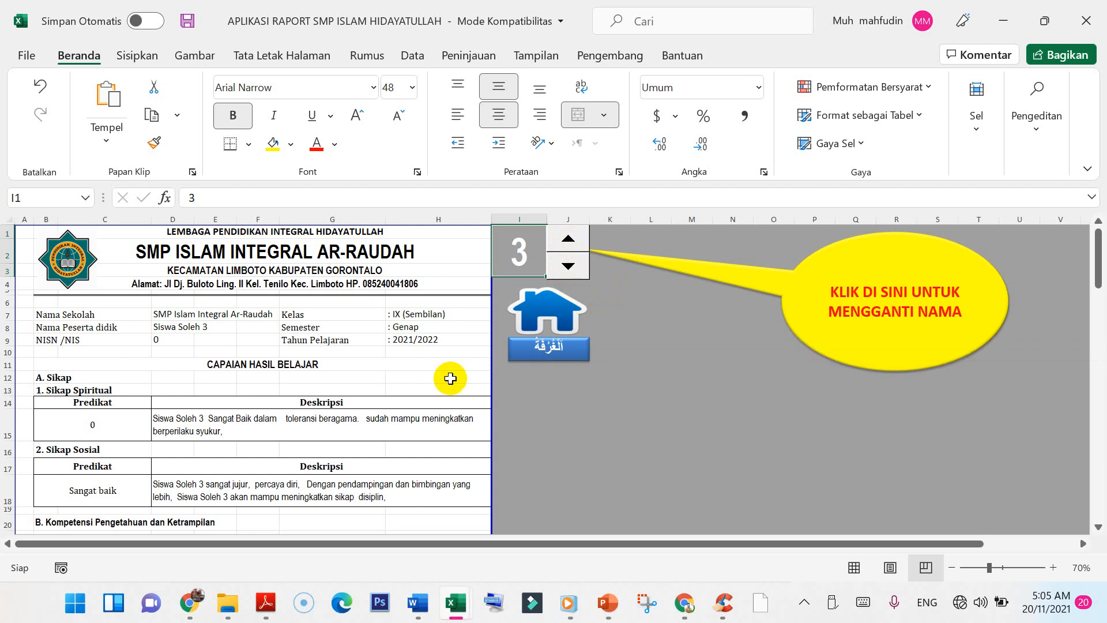
{"action": "scroll", "coordinate": [341, 387], "scroll_direction": "down", "scroll_amount": 3}
{"action": "scroll", "coordinate": [340, 387], "scroll_direction": "down", "scroll_amount": 2}
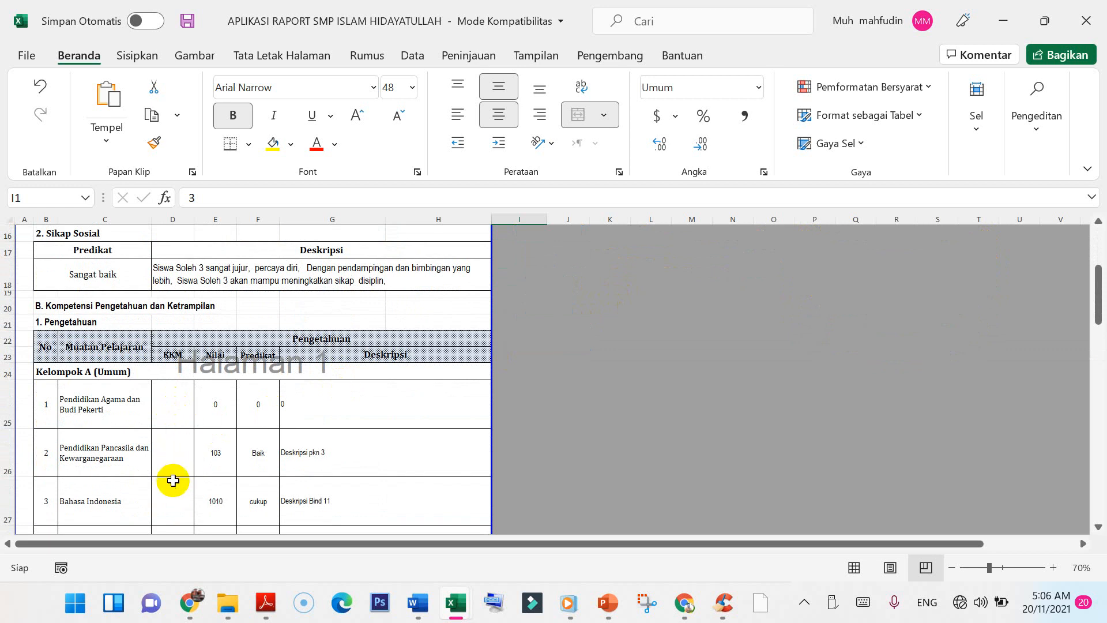
{"action": "scroll", "coordinate": [173, 477], "scroll_direction": "down", "scroll_amount": 3}
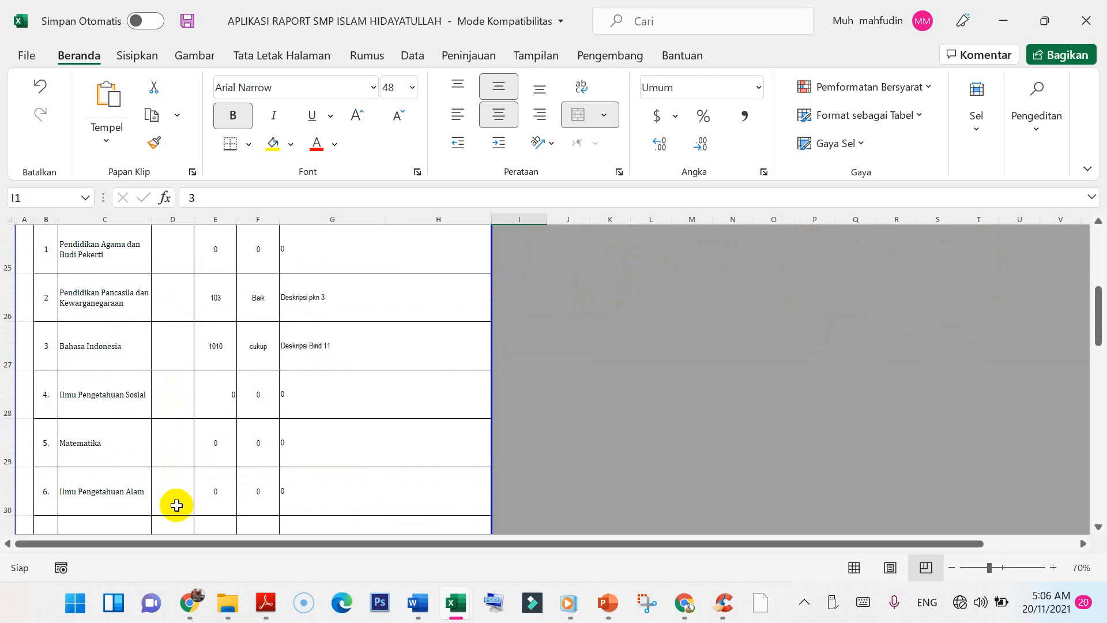
{"action": "scroll", "coordinate": [191, 408], "scroll_direction": "up", "scroll_amount": 3}
{"action": "scroll", "coordinate": [190, 408], "scroll_direction": "up", "scroll_amount": 1}
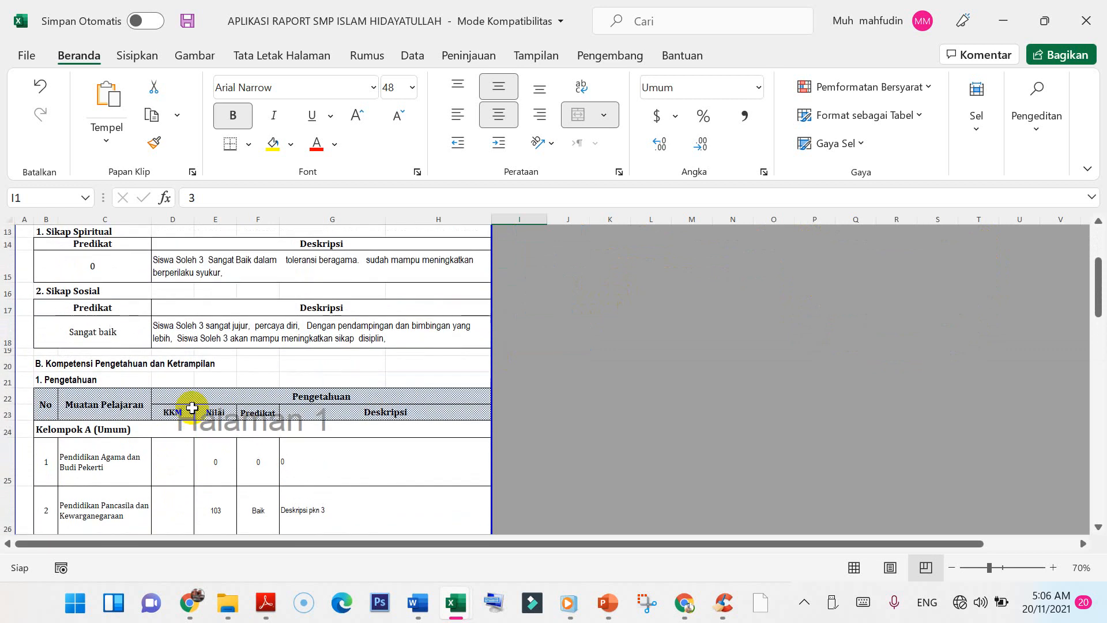
{"action": "scroll", "coordinate": [184, 421], "scroll_direction": "down", "scroll_amount": 2}
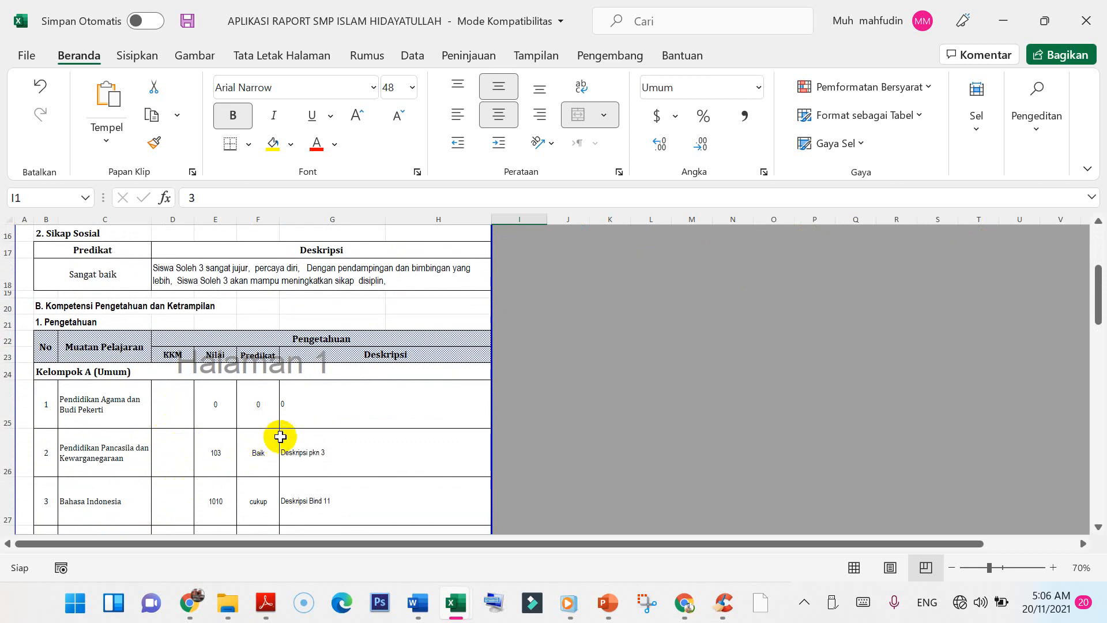
{"action": "scroll", "coordinate": [370, 364], "scroll_direction": "up", "scroll_amount": 4}
{"action": "scroll", "coordinate": [378, 360], "scroll_direction": "up", "scroll_amount": 2}
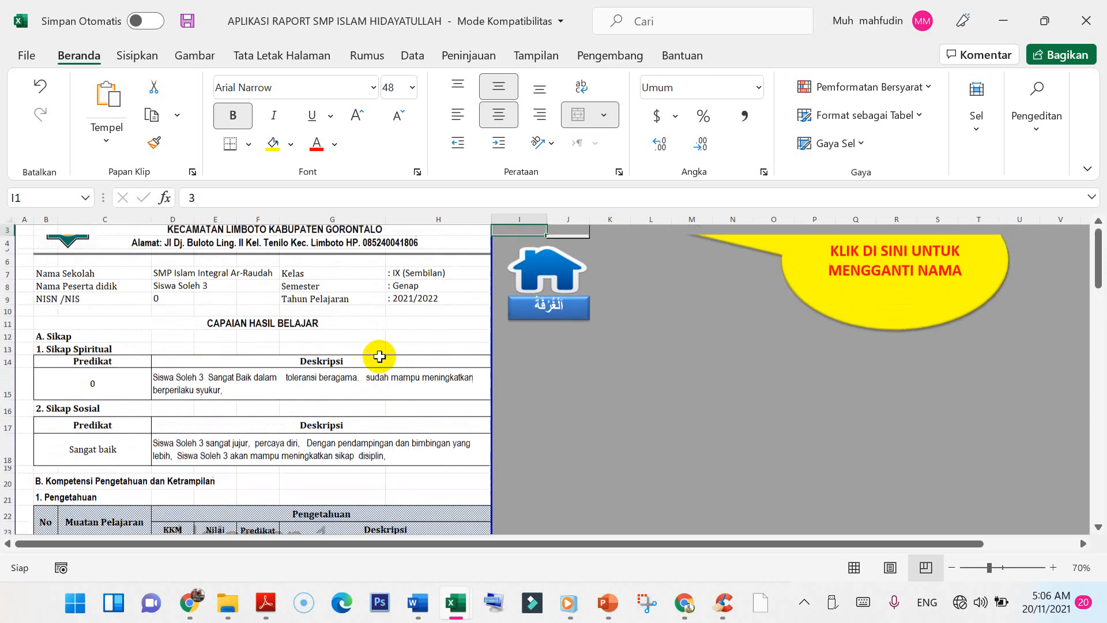